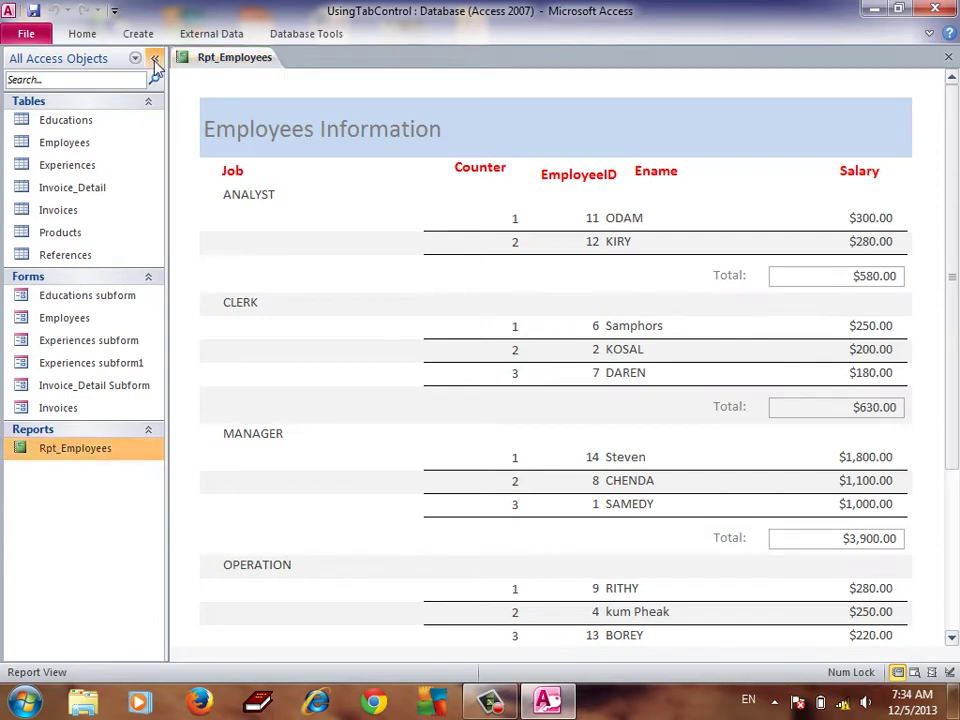
# Close the Rpt_Employees report tab and restore the Navigation Pane's list of tables, forms and reports
pyautogui.click(154, 59)
pyautogui.click(114, 199)
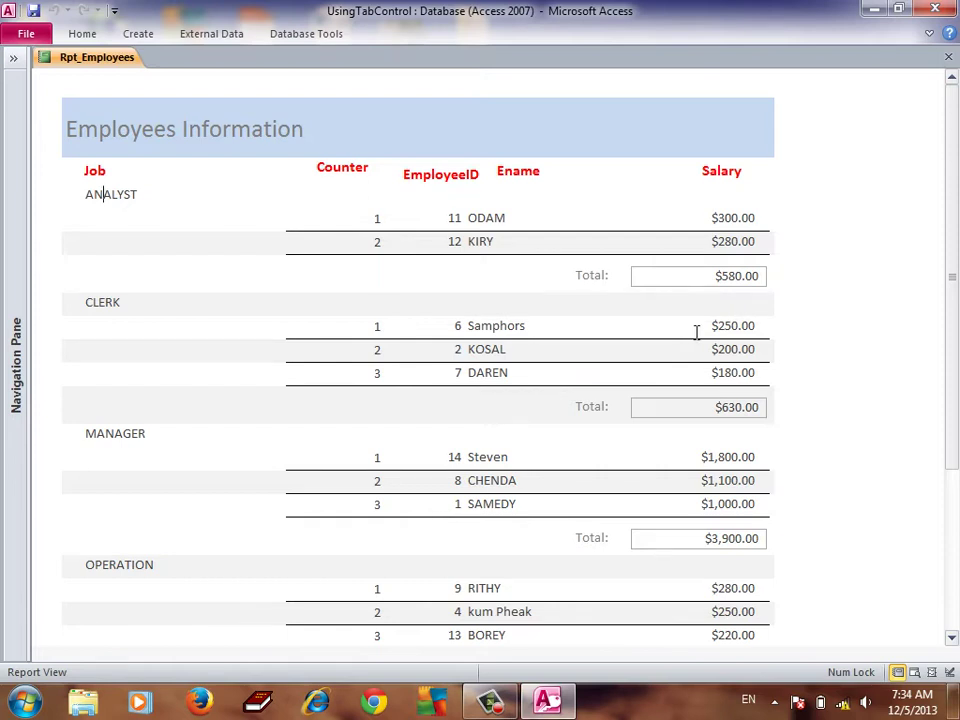
pyautogui.click(948, 57)
pyautogui.click(12, 58)
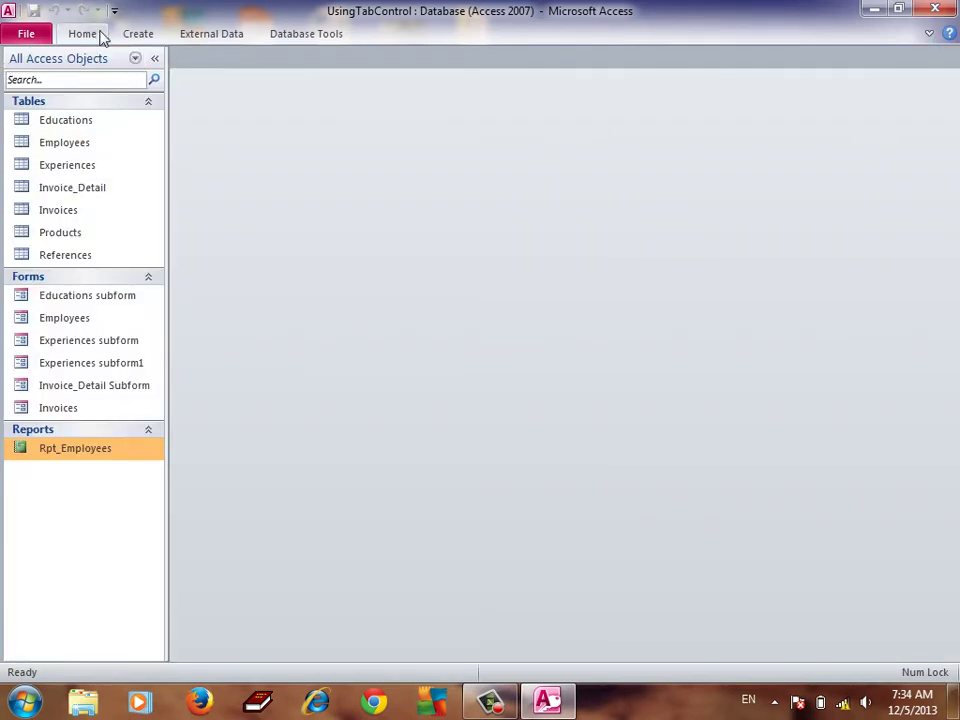
# Start the Report Wizard based on the Employees table
pyautogui.click(150, 37)
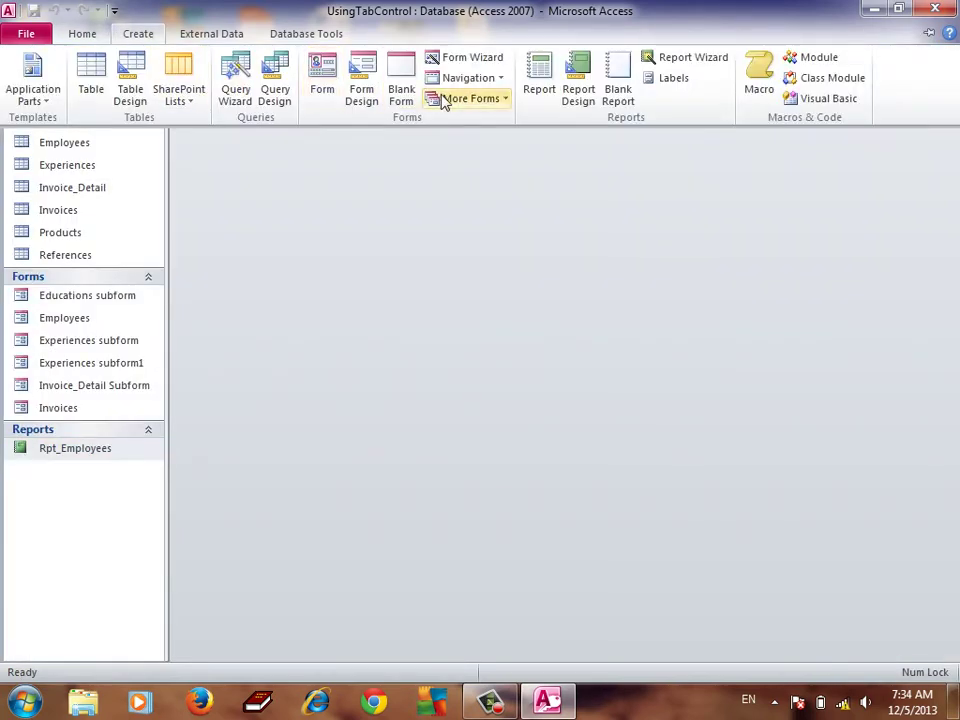
pyautogui.click(697, 60)
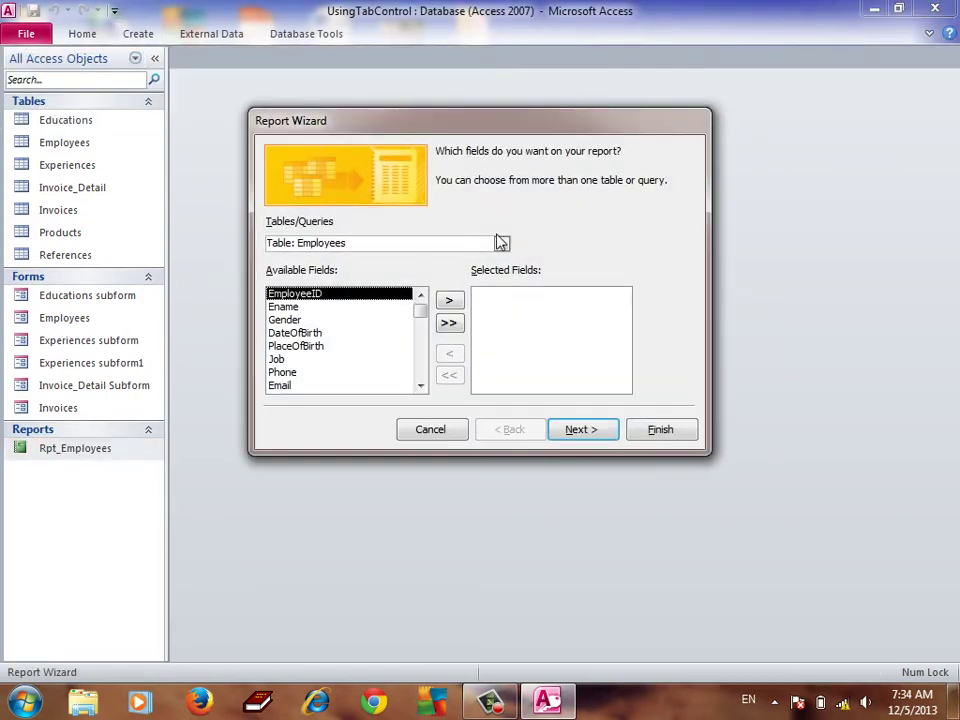
pyautogui.click(501, 244)
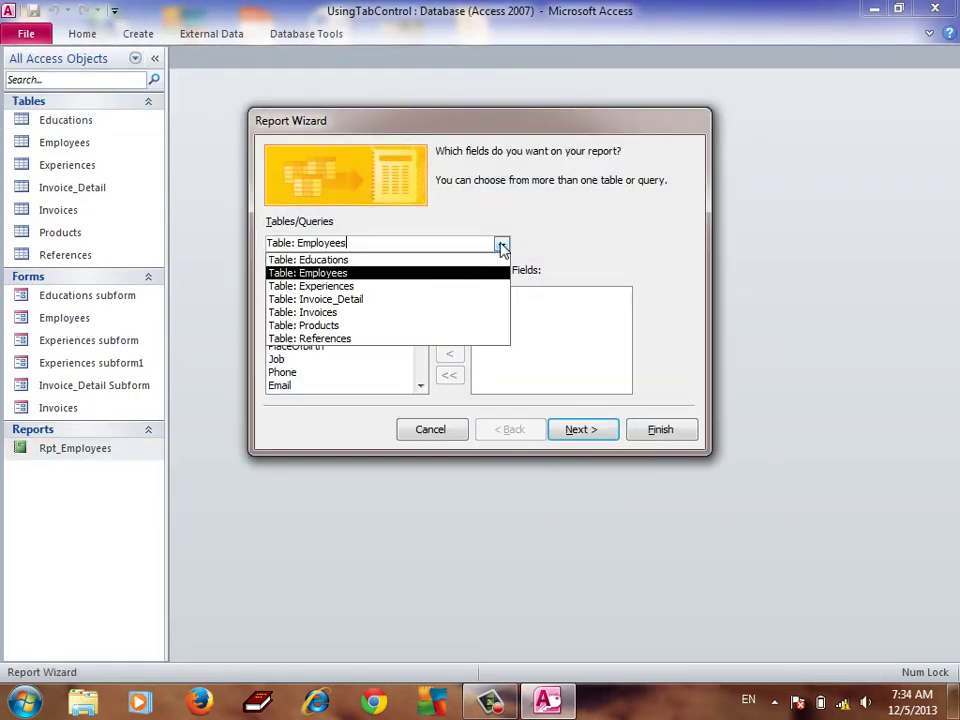
pyautogui.click(326, 273)
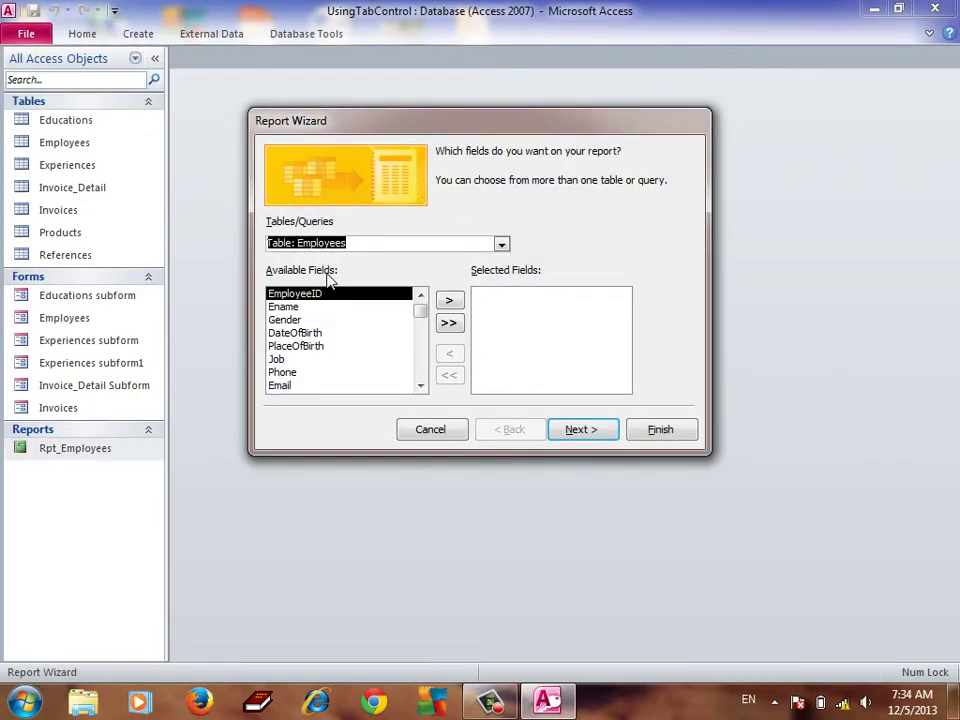
# Add EmployeeID, Ename, Gender, Job, Phone and Salary as the report fields
pyautogui.click(451, 302)
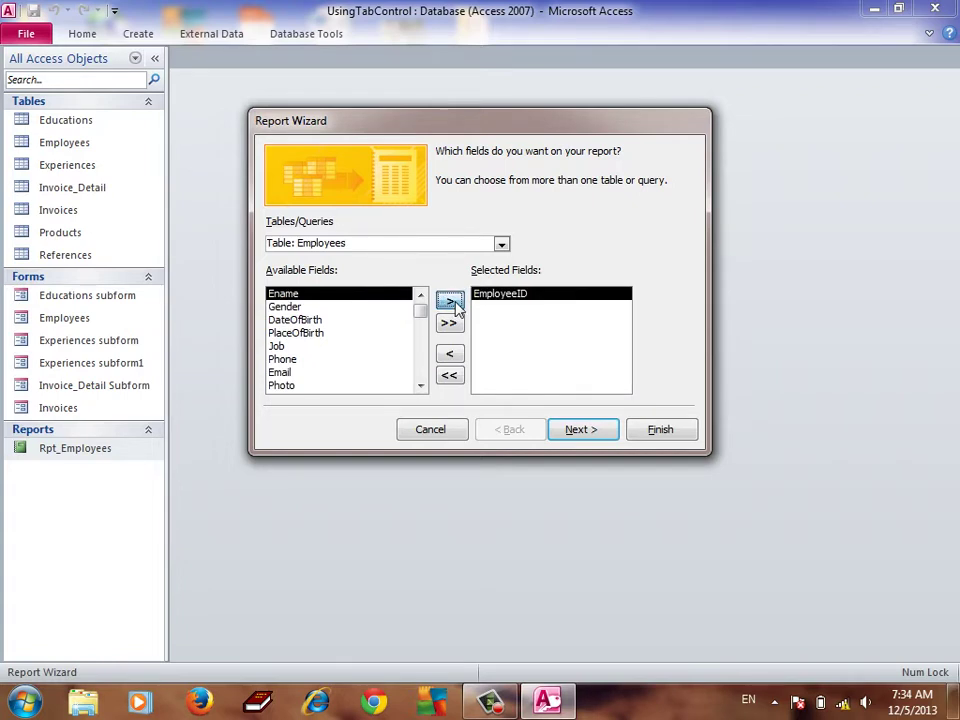
pyautogui.click(450, 302)
pyautogui.click(450, 302)
pyautogui.doubleClick(280, 320)
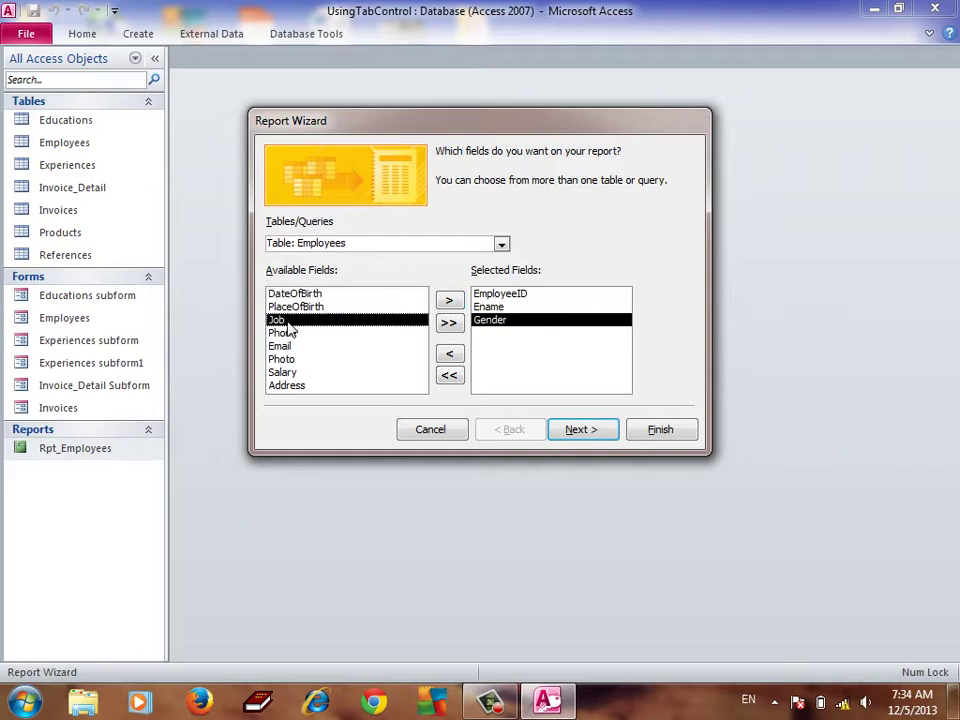
pyautogui.doubleClick(289, 361)
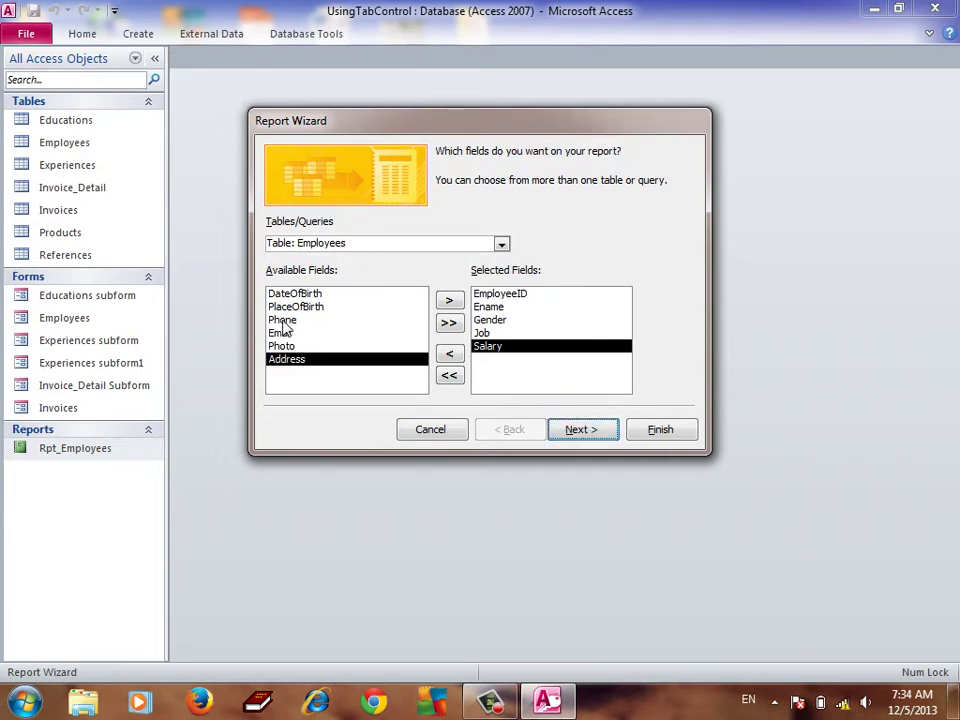
pyautogui.click(484, 333)
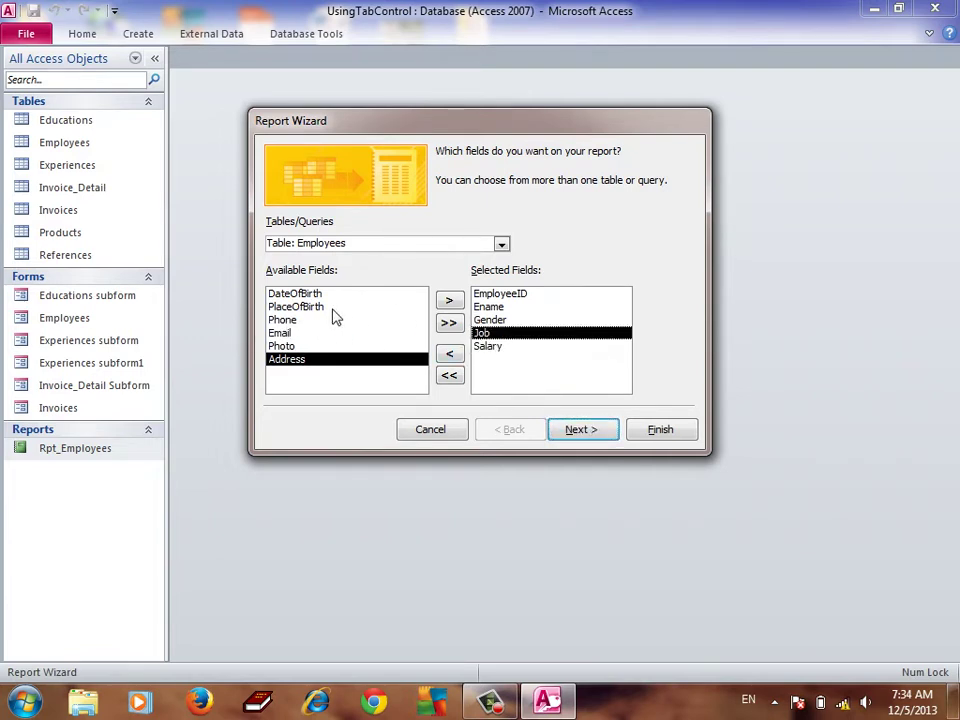
pyautogui.click(306, 321)
pyautogui.click(450, 302)
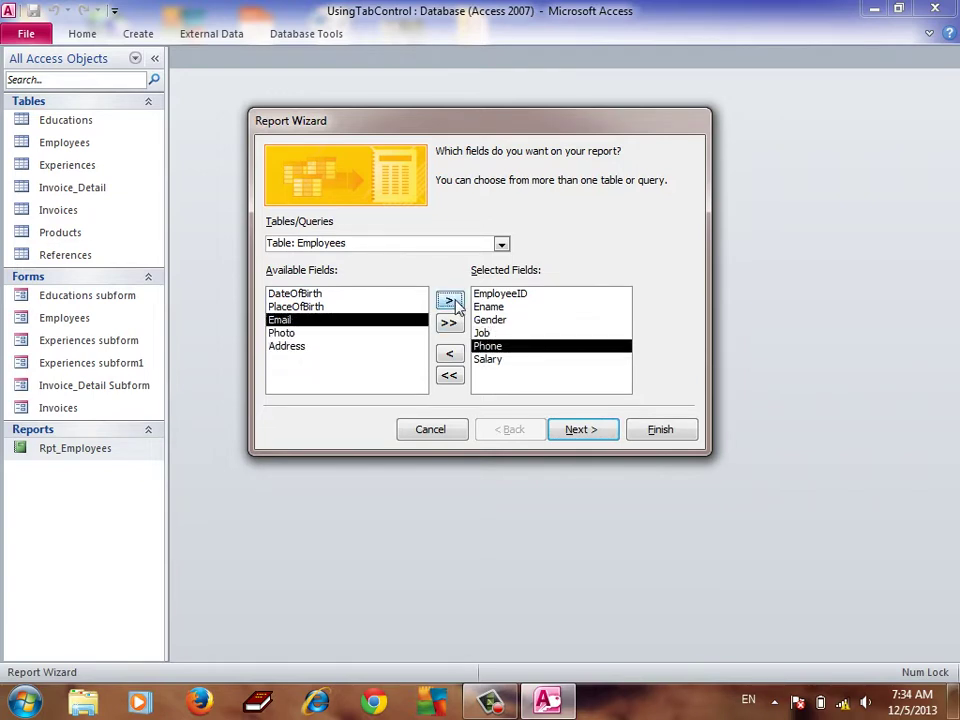
pyautogui.click(587, 433)
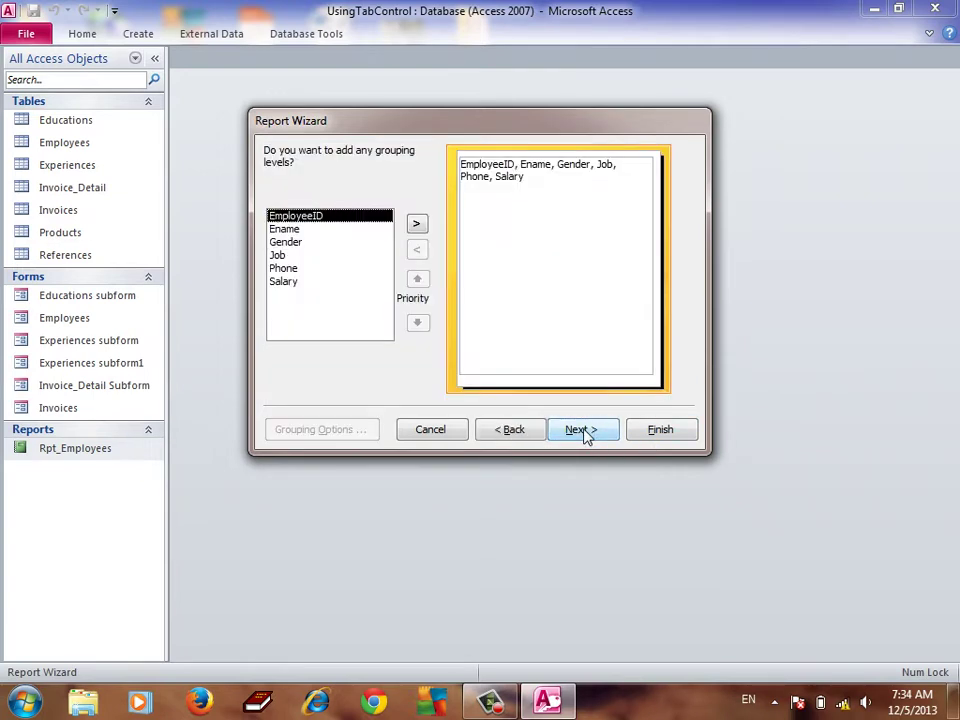
# Try a Job grouping level, then remove it to leave the report ungrouped
pyautogui.click(585, 433)
pyautogui.click(520, 438)
pyautogui.click(293, 257)
pyautogui.click(420, 228)
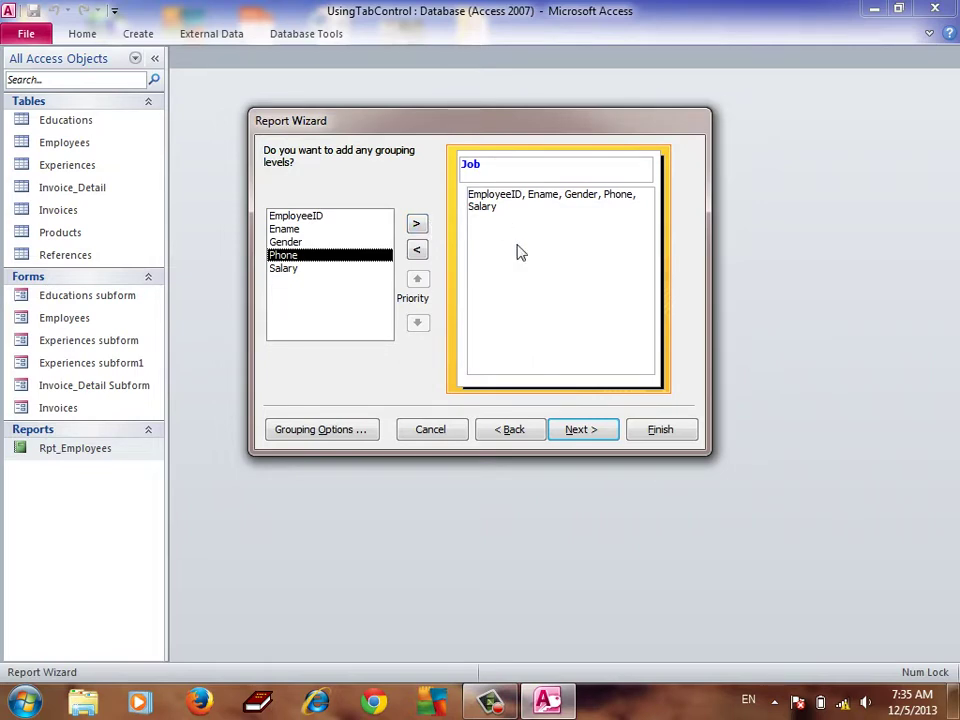
pyautogui.click(417, 250)
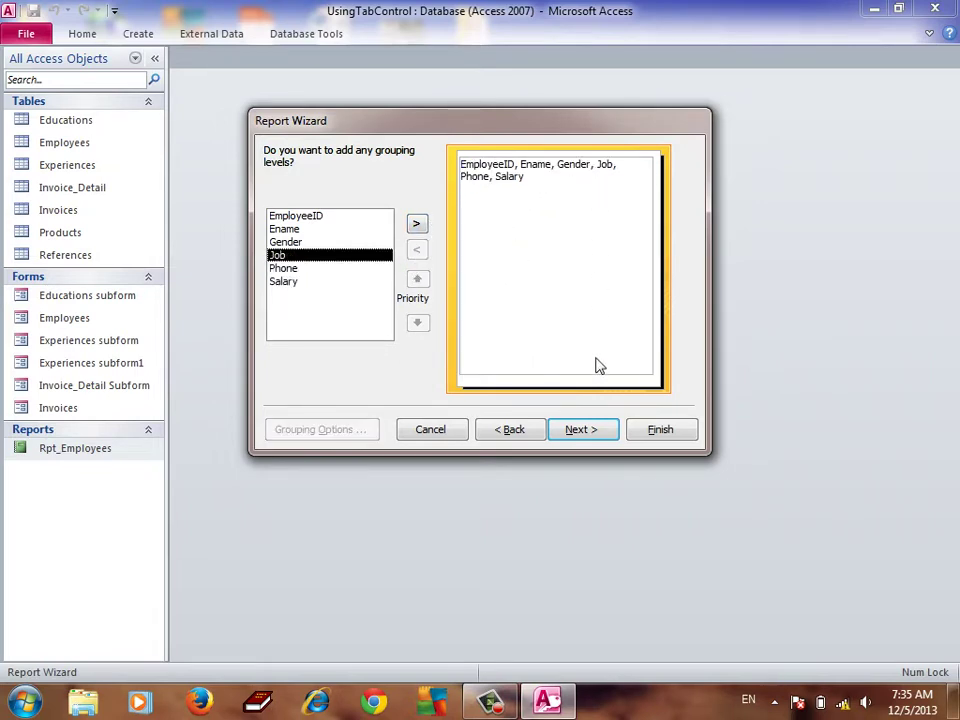
pyautogui.click(596, 433)
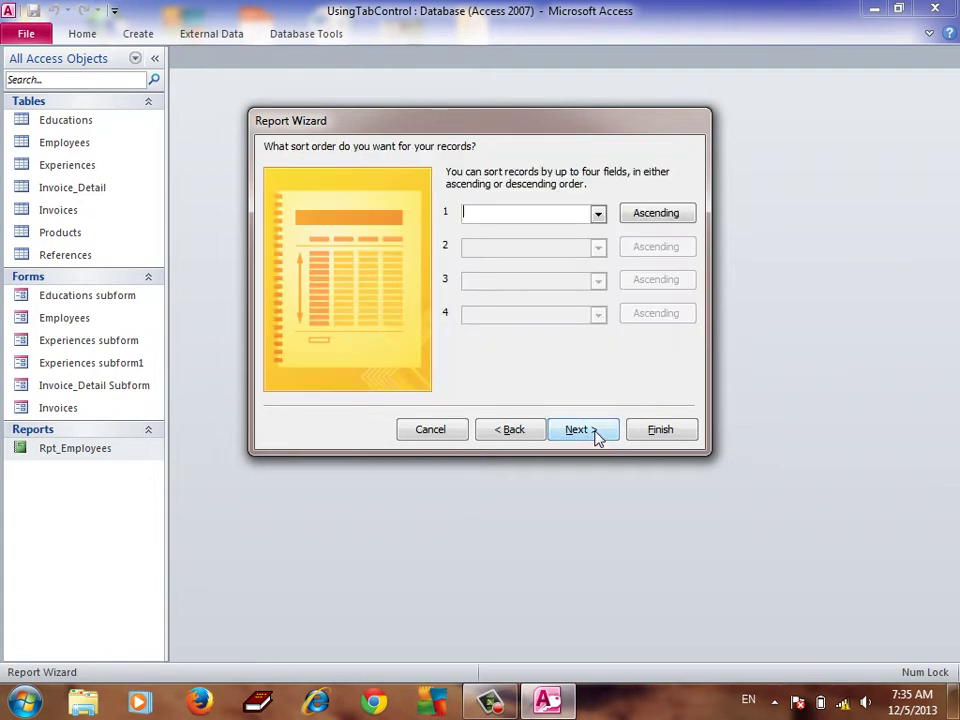
# Sort the report records by EmployeeID in ascending order
pyautogui.click(601, 217)
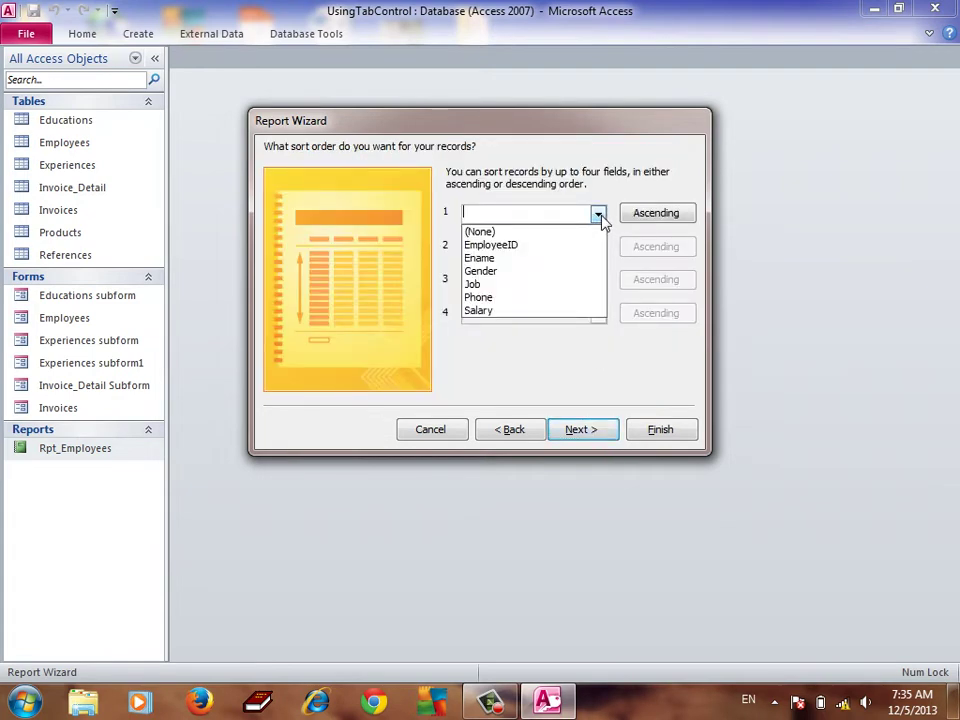
pyautogui.click(503, 247)
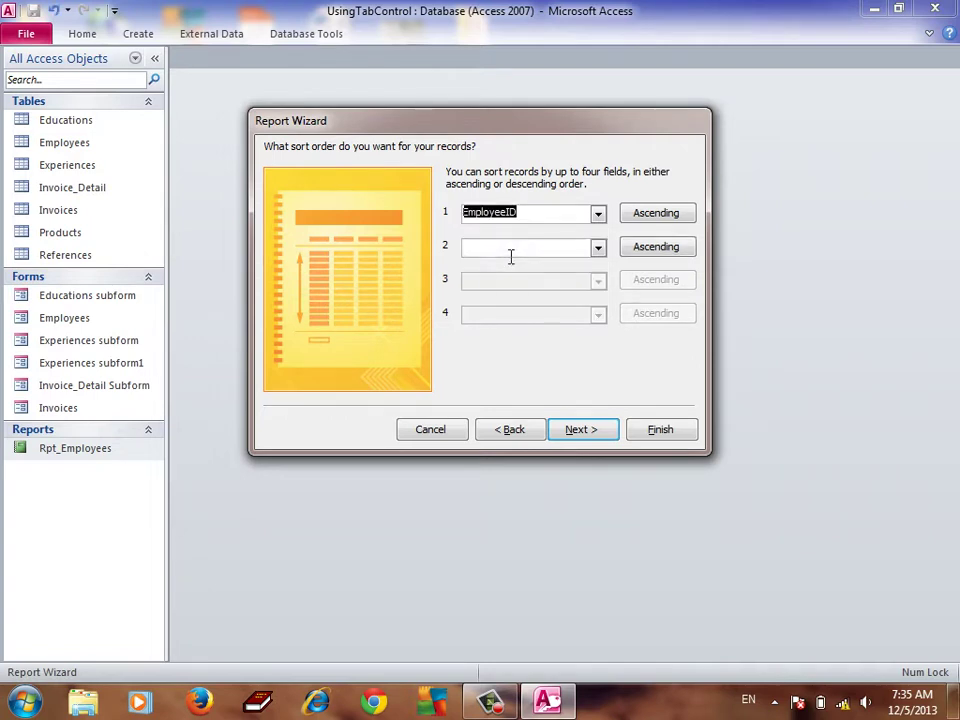
pyautogui.click(663, 218)
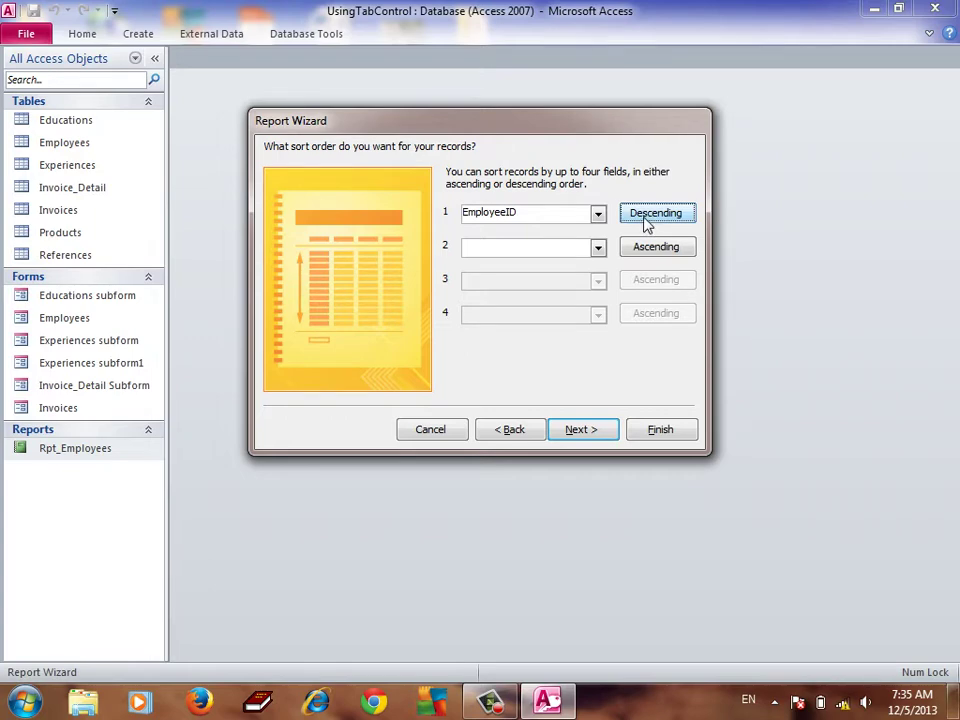
pyautogui.click(646, 224)
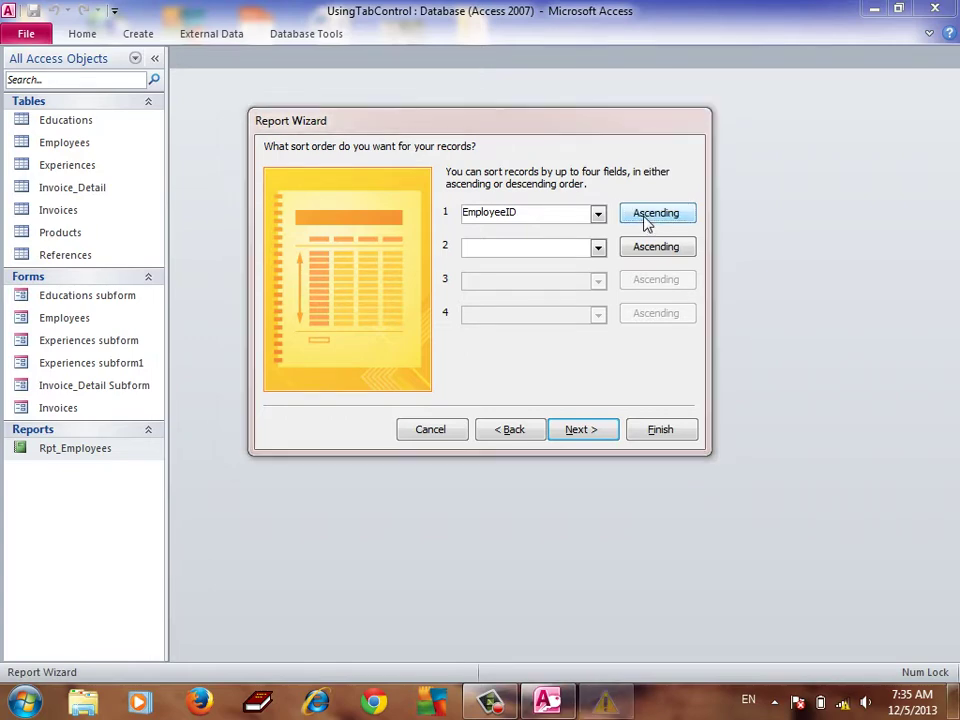
pyautogui.click(333, 416)
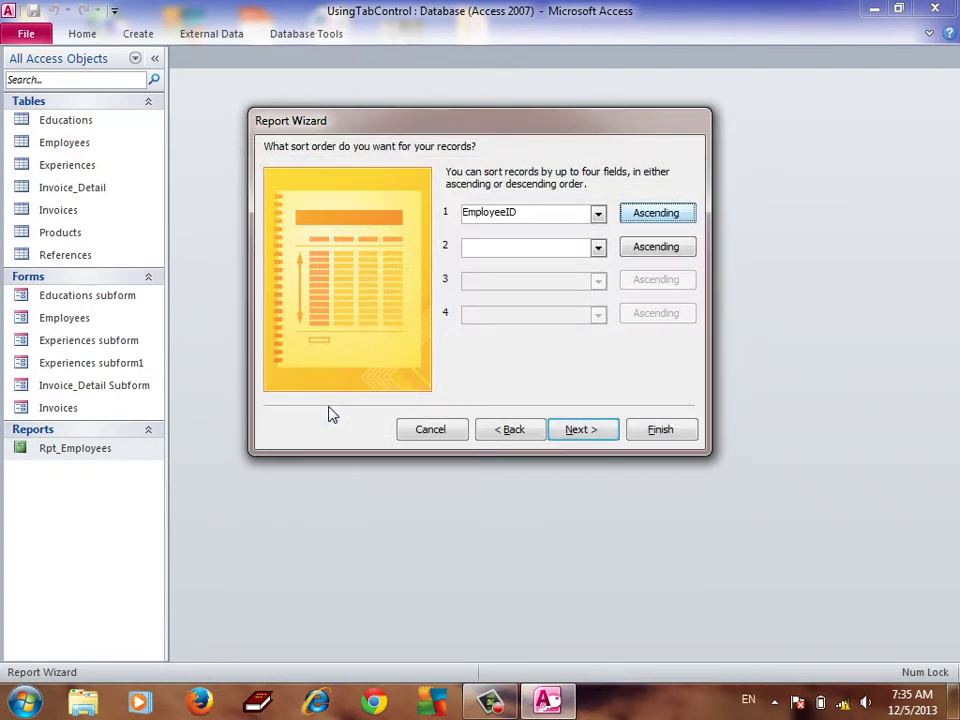
pyautogui.click(599, 249)
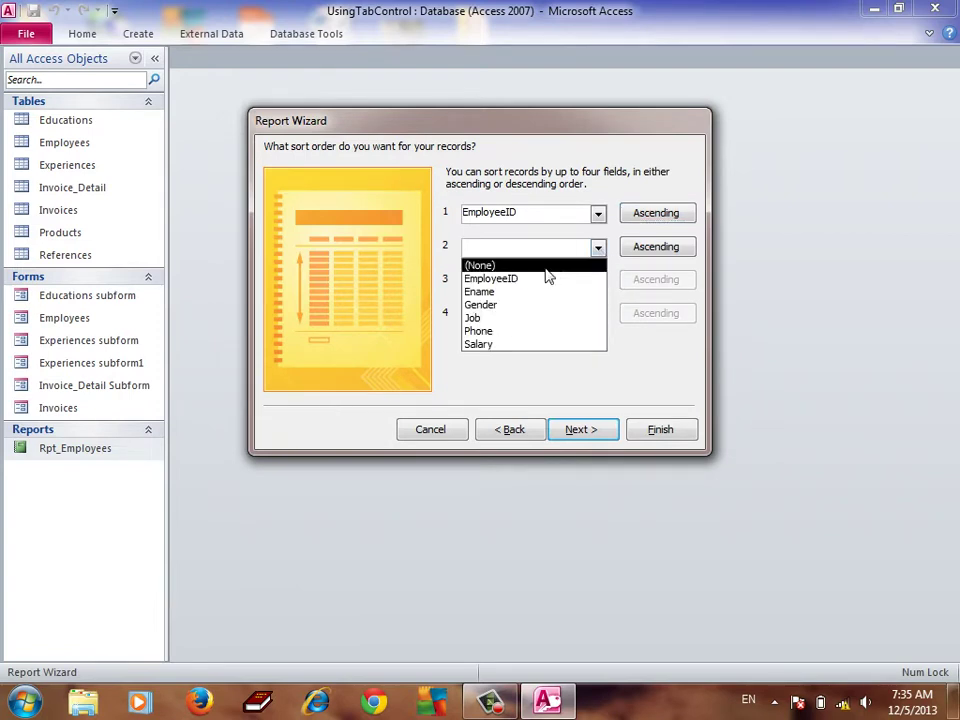
pyautogui.click(570, 186)
pyautogui.click(578, 431)
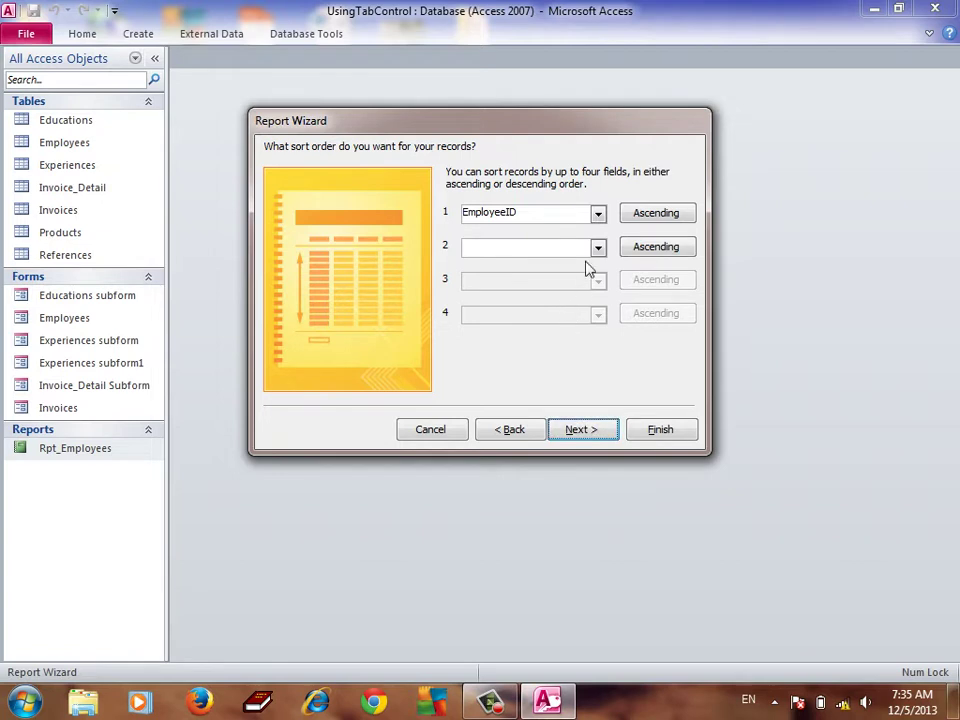
pyautogui.click(592, 435)
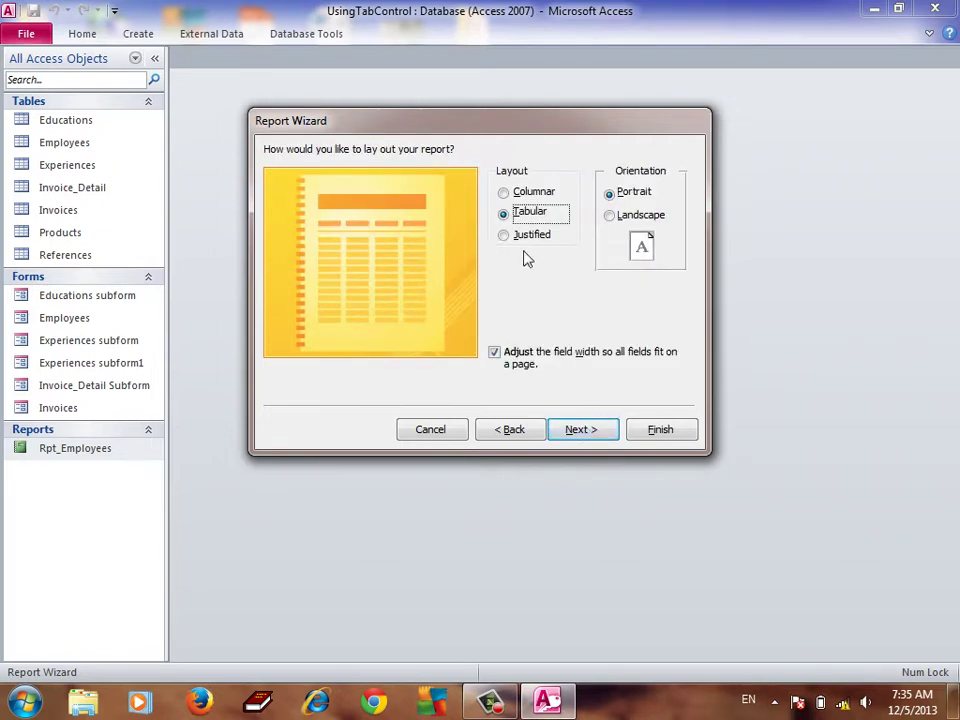
# Choose the Tabular layout with Portrait orientation after trying Columnar, Justified and Landscape
pyautogui.click(518, 199)
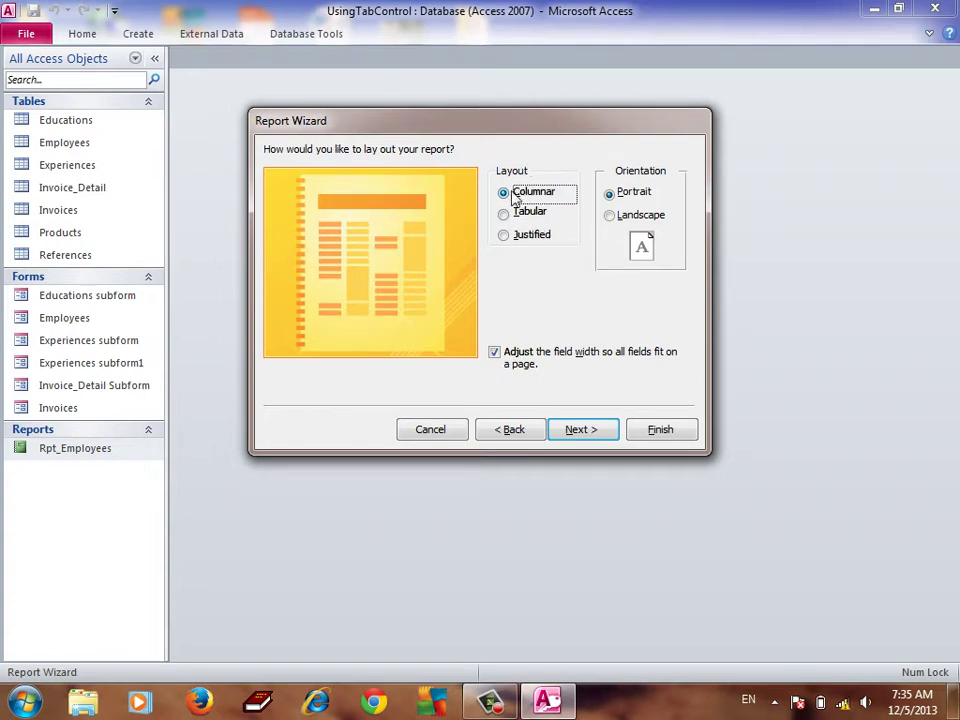
pyautogui.click(509, 216)
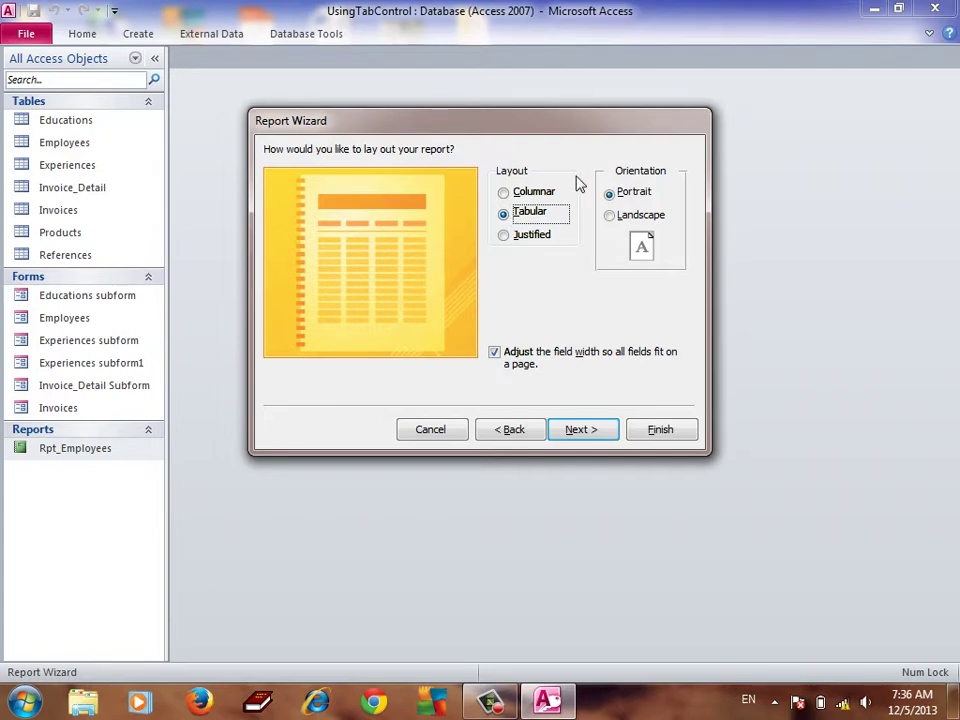
pyautogui.click(521, 240)
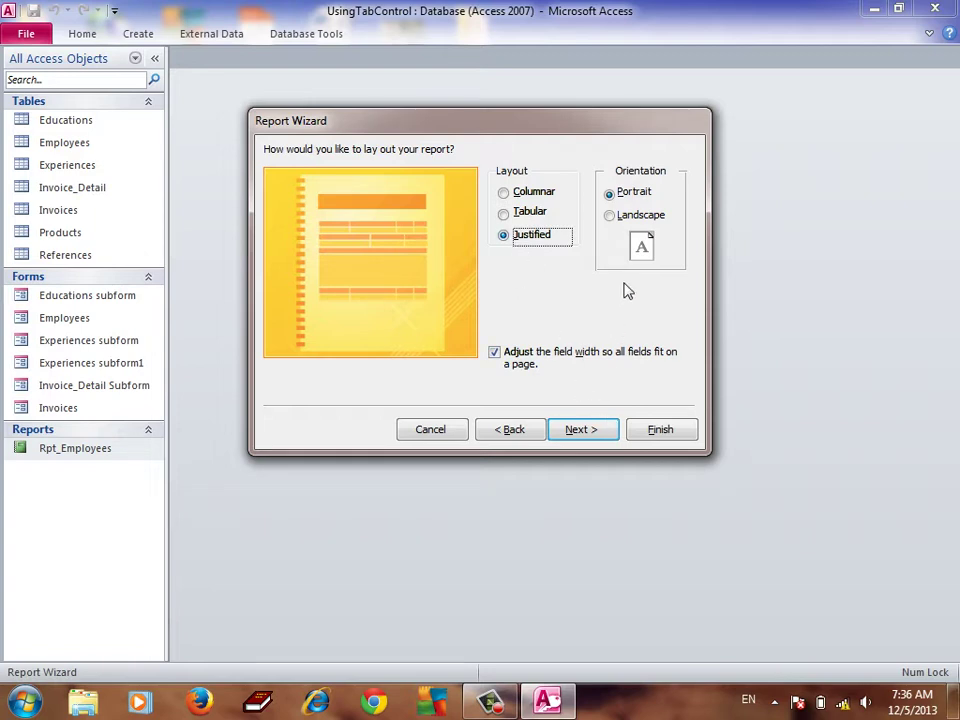
pyautogui.click(619, 220)
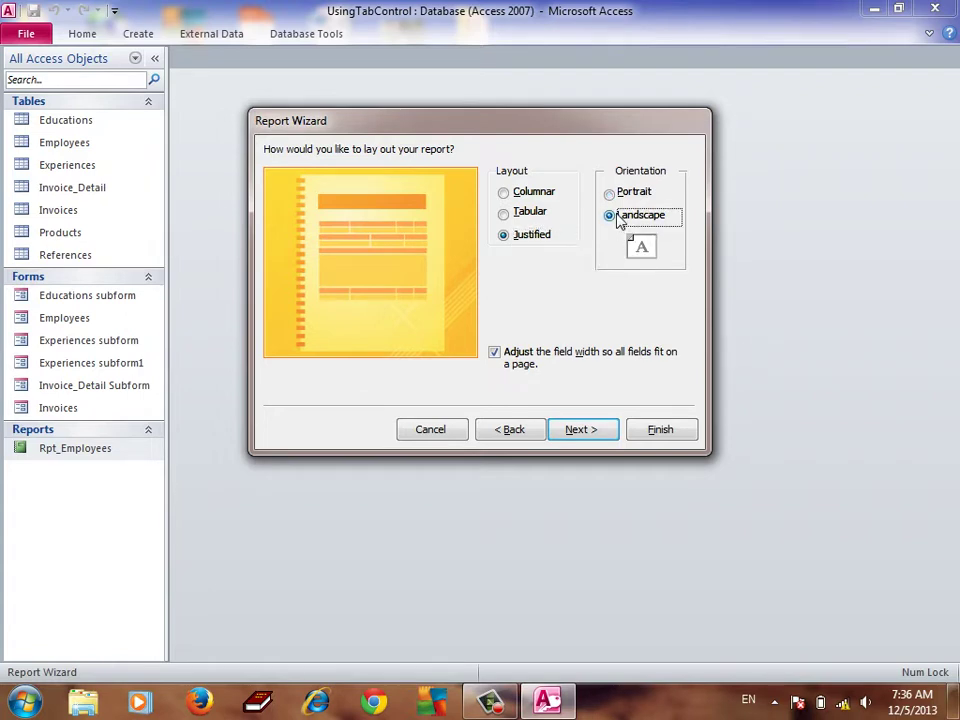
pyautogui.click(617, 197)
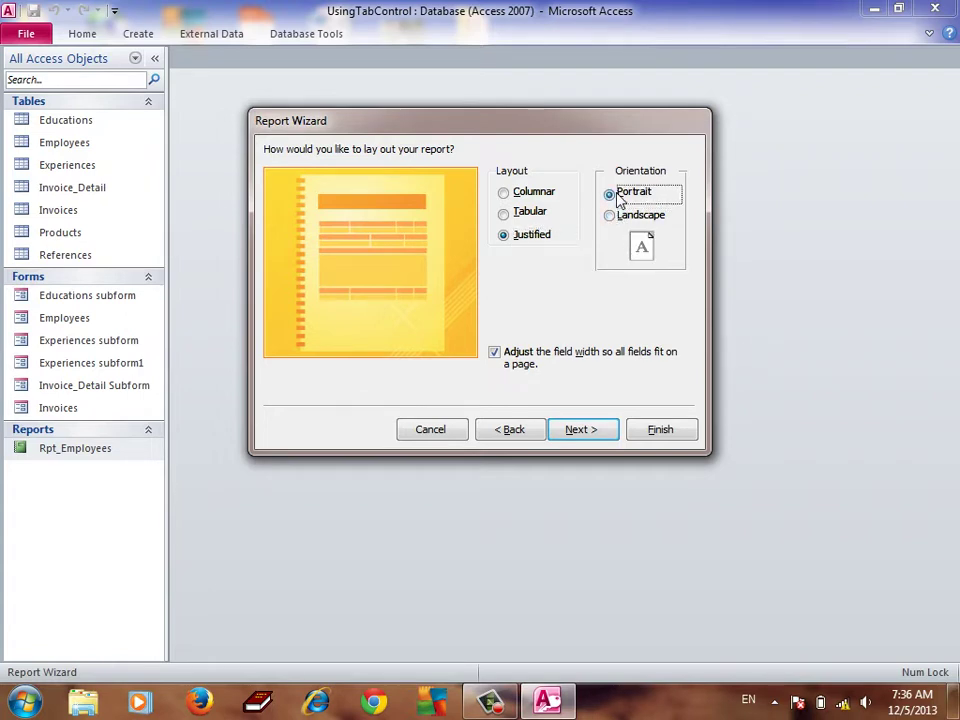
pyautogui.click(506, 211)
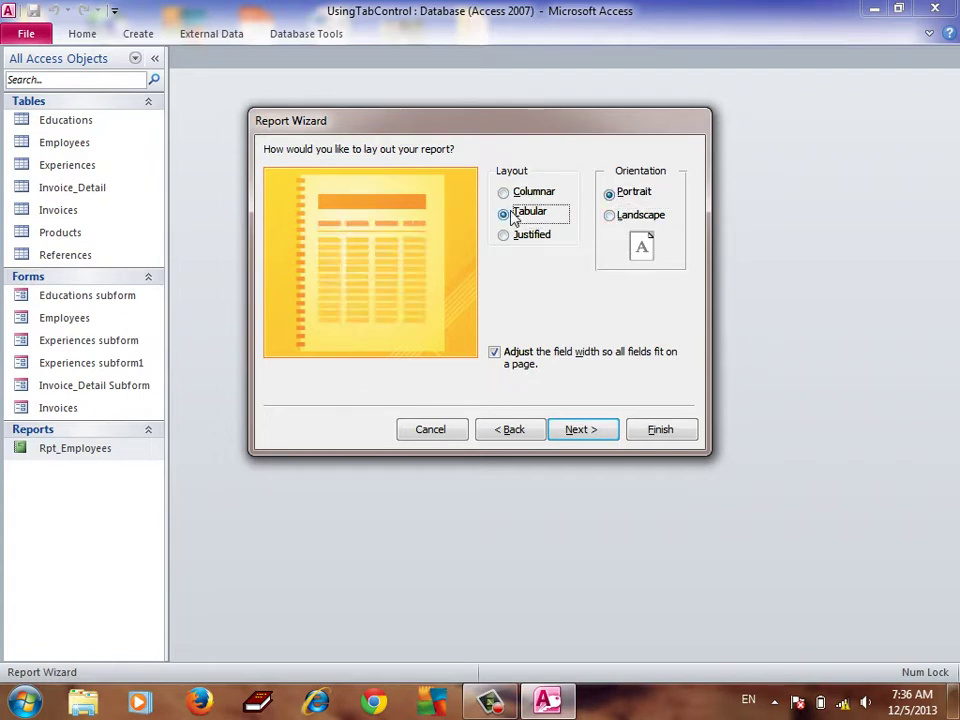
pyautogui.click(587, 437)
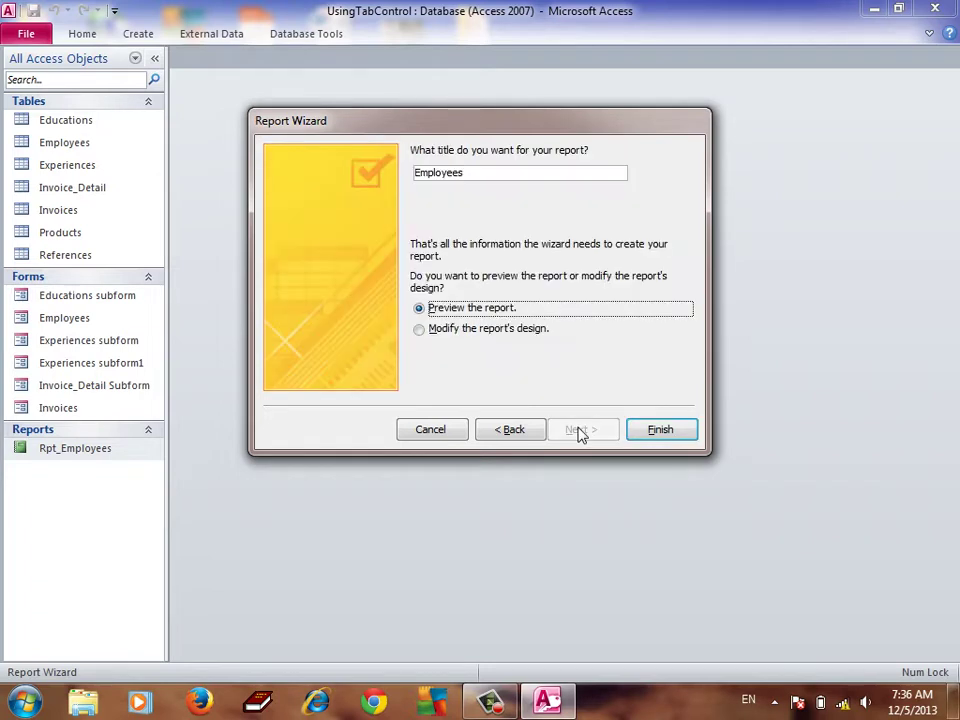
# Title the report Rpt_EmployeesList and finish the wizard with preview selected
pyautogui.click(660, 439)
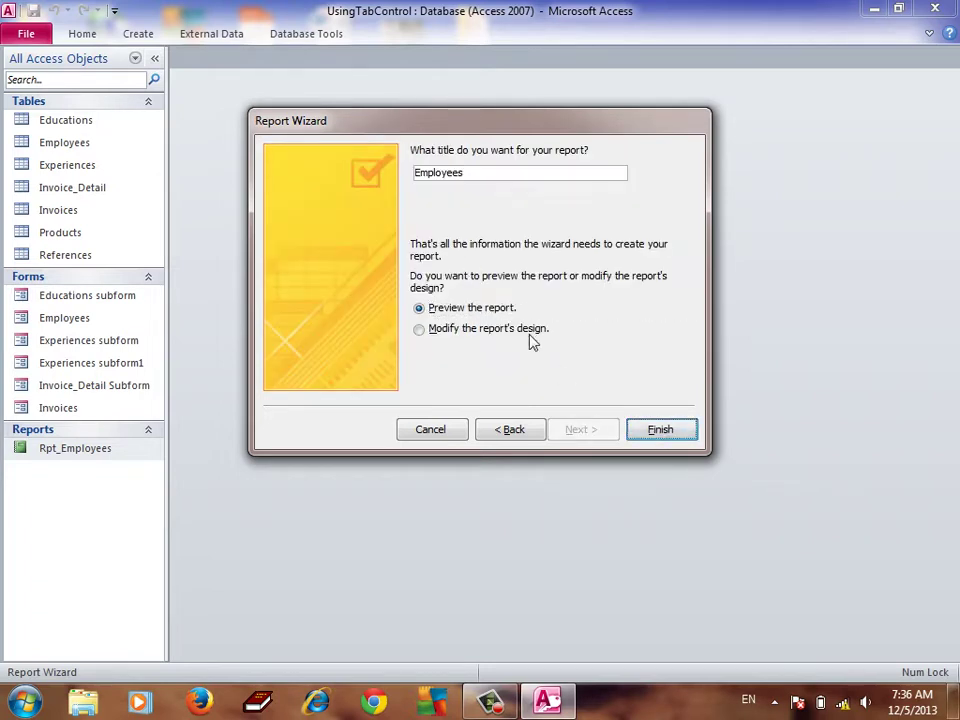
pyautogui.click(488, 178)
pyautogui.click(418, 176)
pyautogui.write('Rpt_')
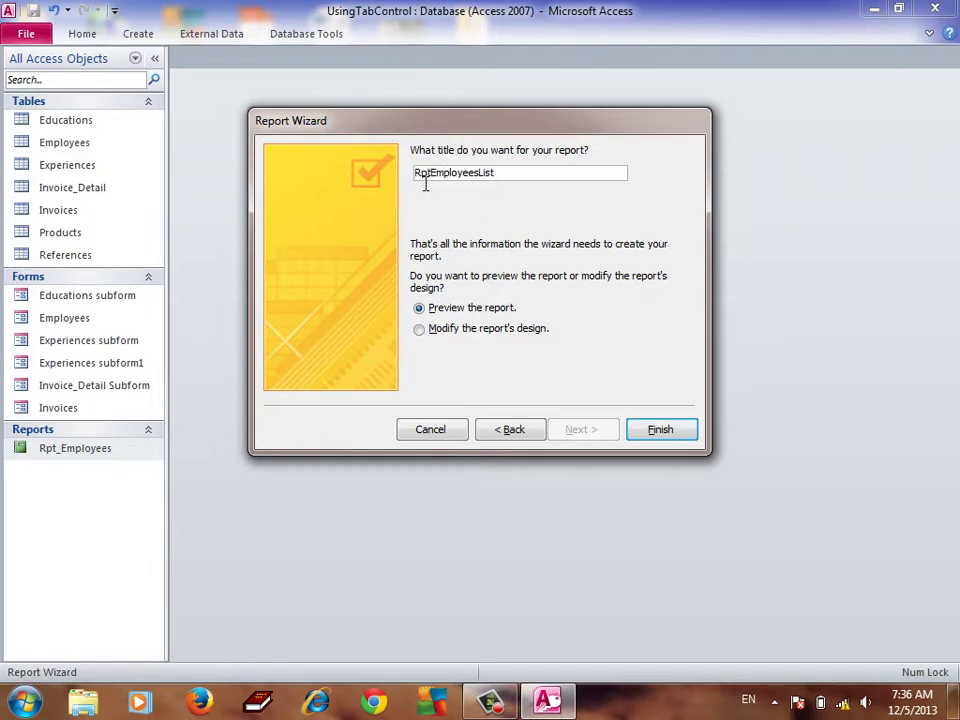
pyautogui.write('_')
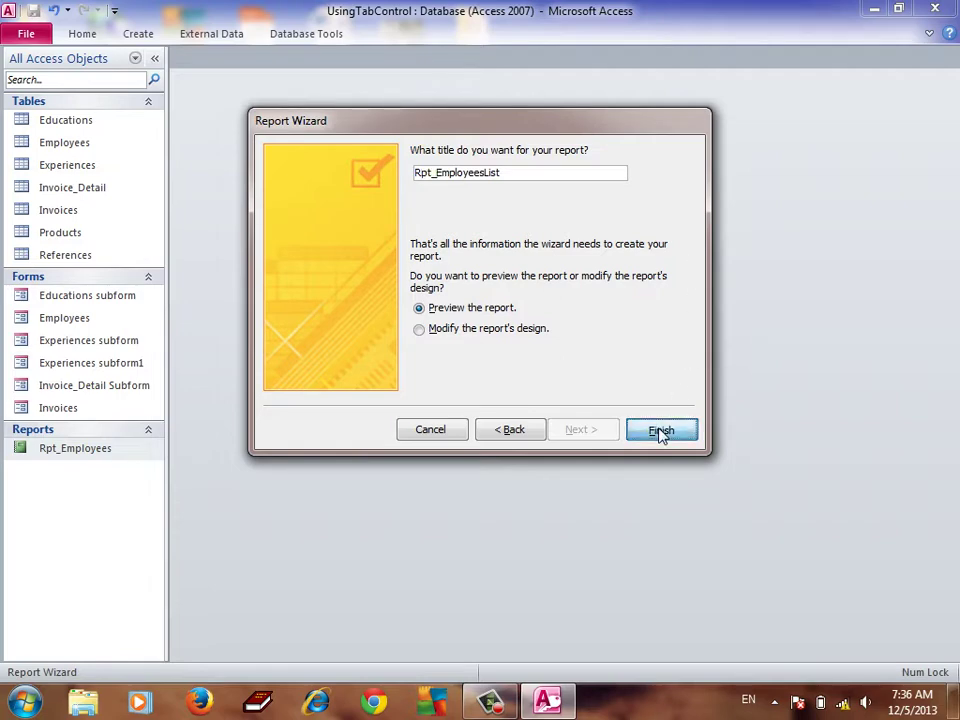
pyautogui.click(660, 432)
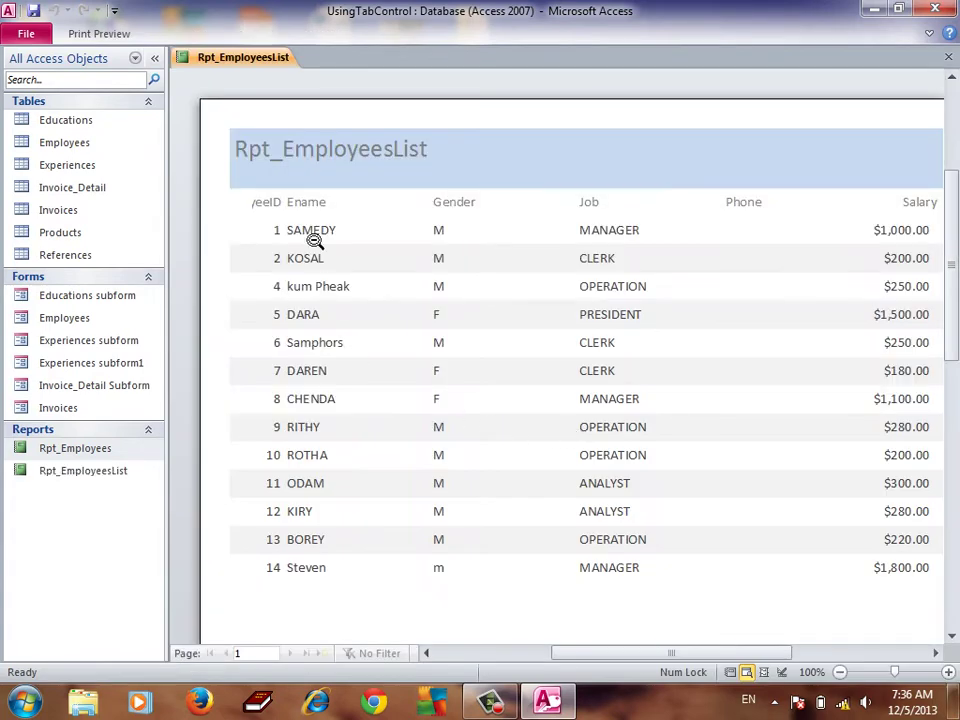
# Zoom the Rpt_EmployeesList print preview in and out to read its columns
pyautogui.click(371, 215)
pyautogui.click(693, 213)
pyautogui.click(716, 161)
pyautogui.click(722, 133)
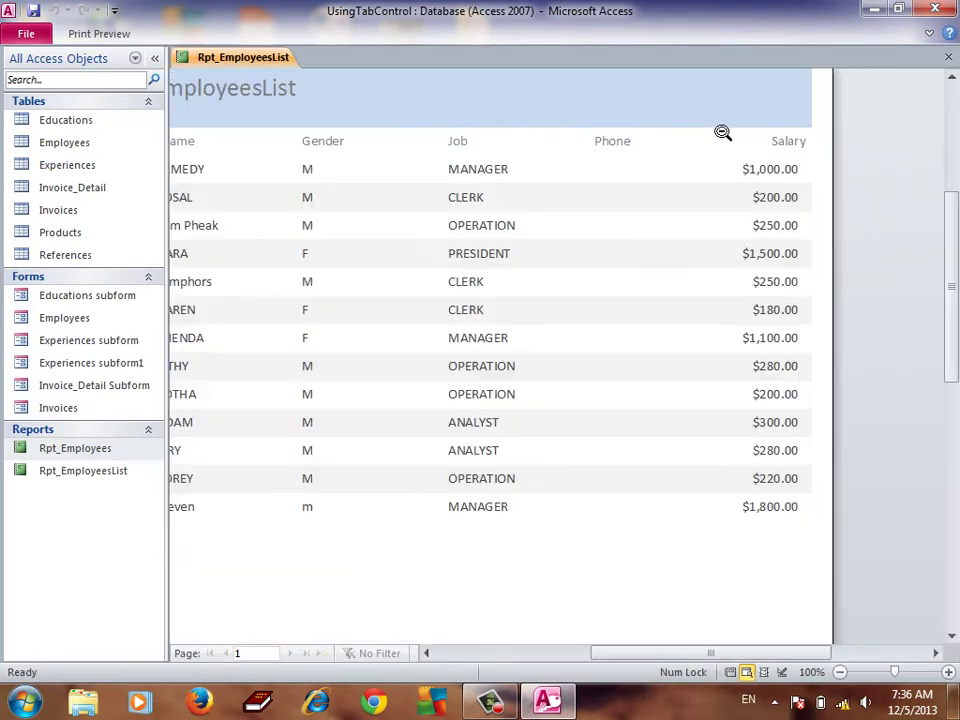
pyautogui.click(409, 160)
pyautogui.click(409, 160)
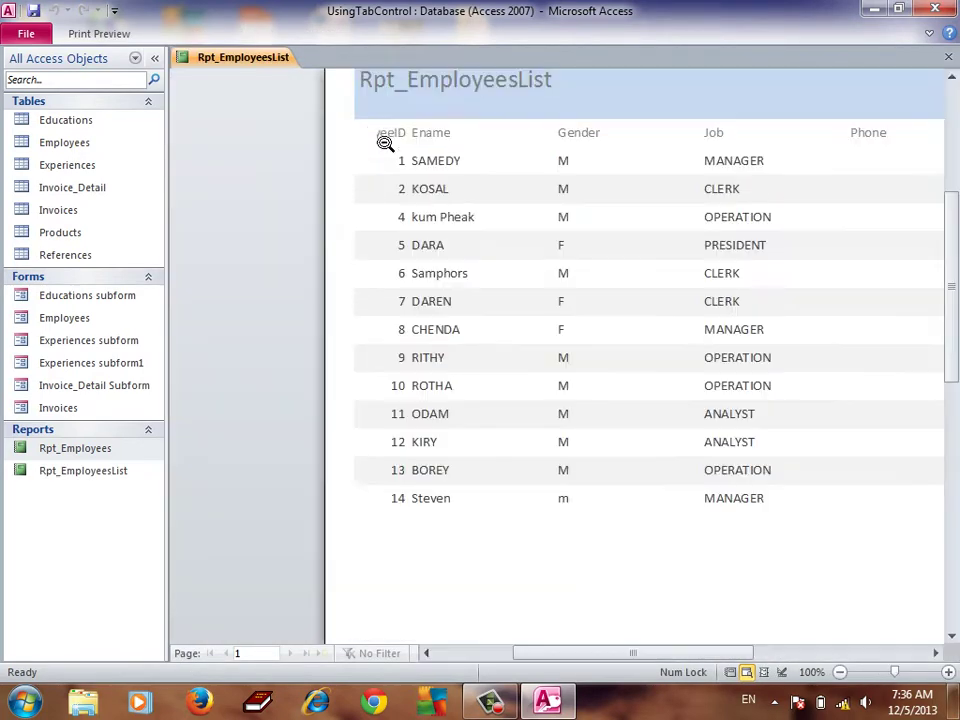
pyautogui.rightClick(437, 136)
# In Design View, widen the EmployeeID heading and field leftward
pyautogui.click(495, 190)
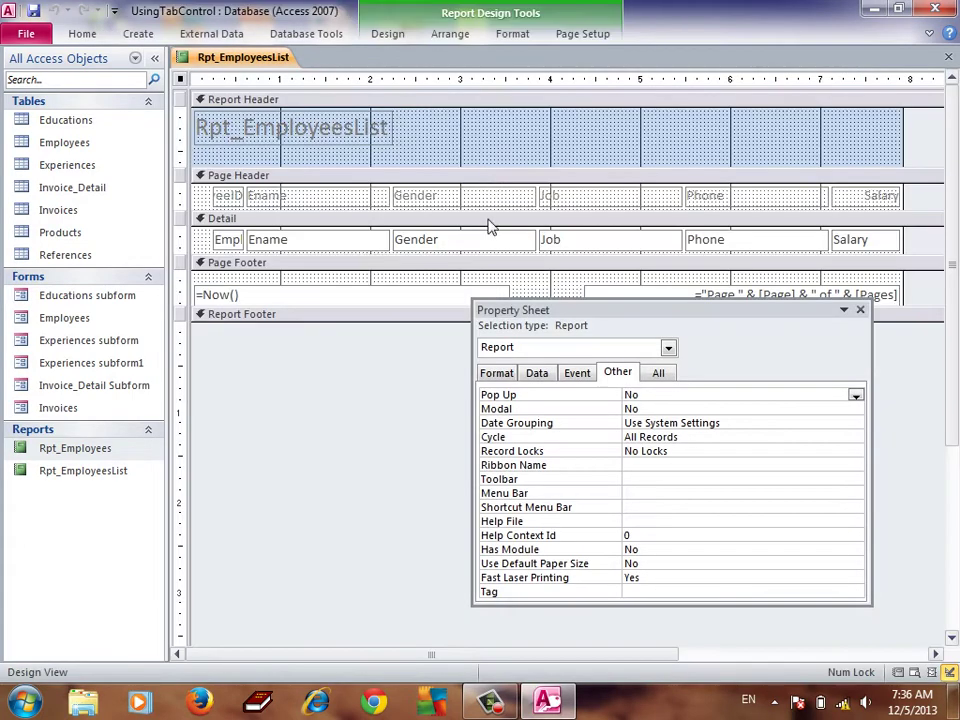
pyautogui.click(229, 195)
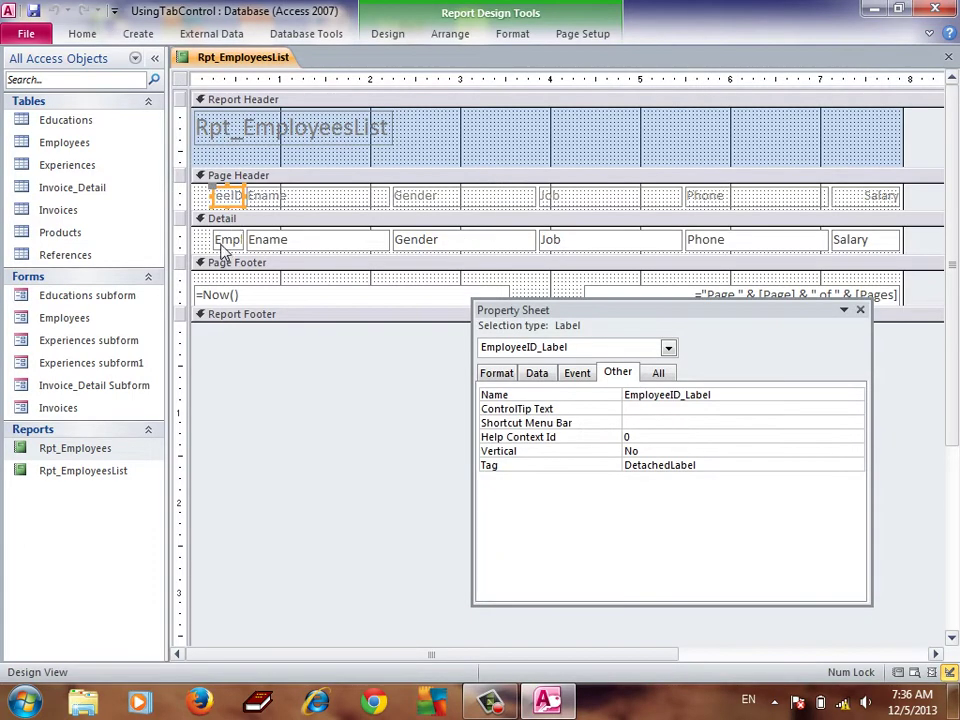
pyautogui.keyDown('shift'); pyautogui.click(229, 241); pyautogui.keyUp('shift')
pyautogui.moveTo(211, 250); pyautogui.dragTo(197, 250)
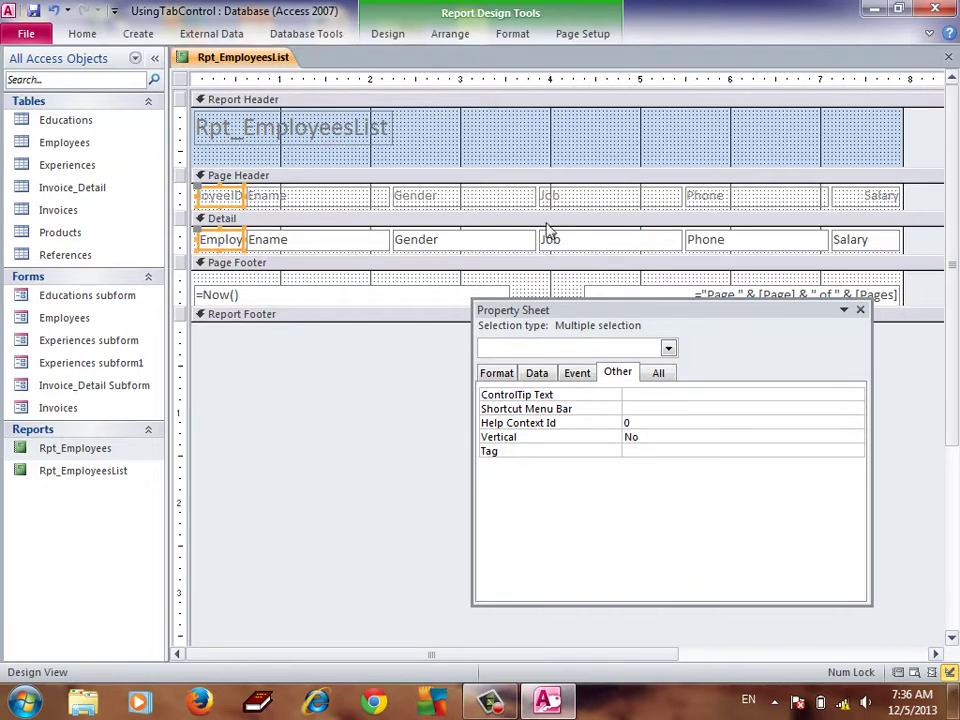
# Narrow the Phone and Gender columns, heading and field together
pyautogui.click(792, 243)
pyautogui.keyDown('shift'); pyautogui.click(797, 201); pyautogui.keyUp('shift')
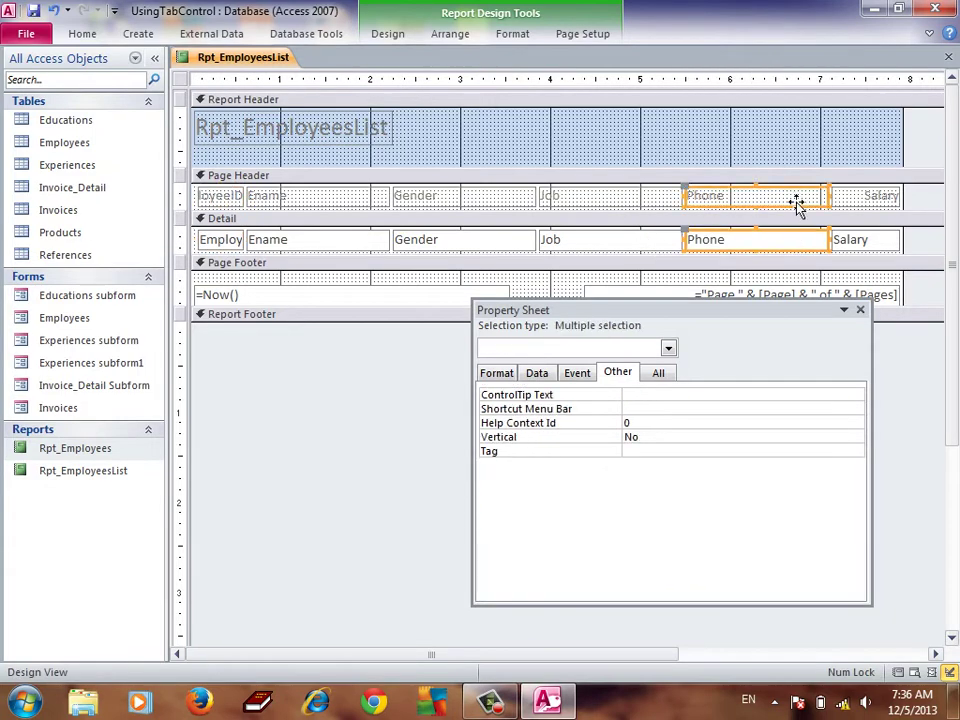
pyautogui.hotkey('shift', 'Left')
pyautogui.hotkey('shift', 'Left')
pyautogui.hotkey('shift', 'Left')
pyautogui.hotkey('shift', 'Left')
pyautogui.hotkey('shift', 'Left')
pyautogui.hotkey('shift', 'Left')
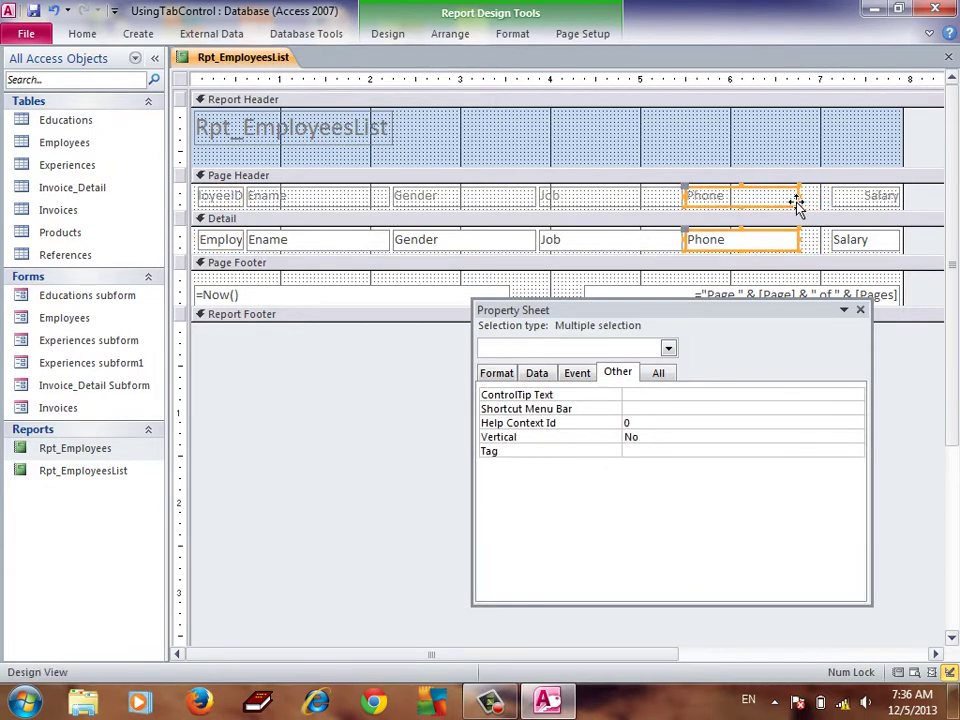
pyautogui.click(512, 244)
pyautogui.keyDown('shift'); pyautogui.click(495, 196); pyautogui.keyUp('shift')
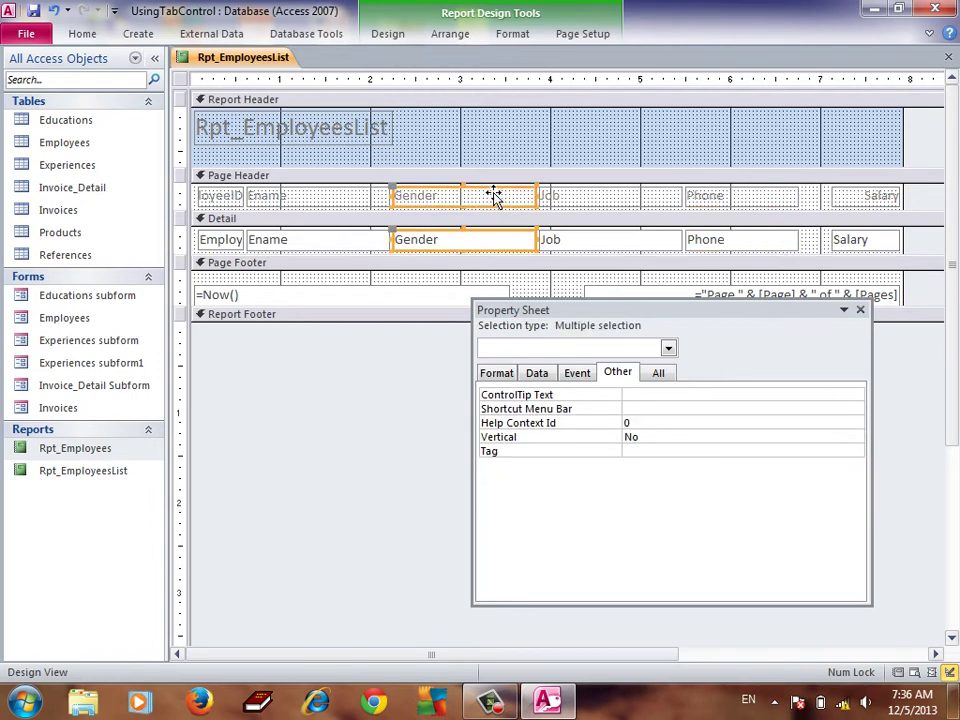
pyautogui.hotkey('shift', 'Left')
pyautogui.hotkey('shift', 'Left')
pyautogui.hotkey('shift', 'Left')
pyautogui.hotkey('shift', 'Left')
pyautogui.hotkey('shift', 'Left')
pyautogui.hotkey('shift', 'Left')
pyautogui.hotkey('shift', 'Left')
pyautogui.hotkey('shift', 'Left')
pyautogui.hotkey('shift', 'Left')
pyautogui.hotkey('shift', 'Left')
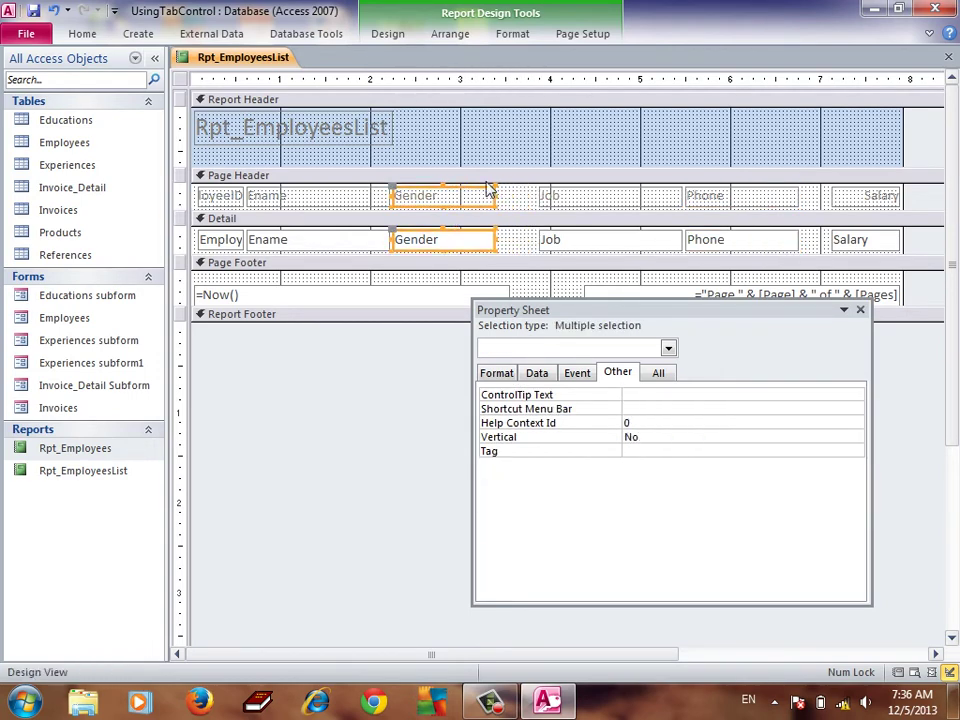
pyautogui.hotkey('shift', 'Left')
pyautogui.hotkey('shift', 'Left')
pyautogui.hotkey('shift', 'Left')
pyautogui.hotkey('shift', 'Left')
pyautogui.hotkey('shift', 'Left')
pyautogui.hotkey('shift', 'Left')
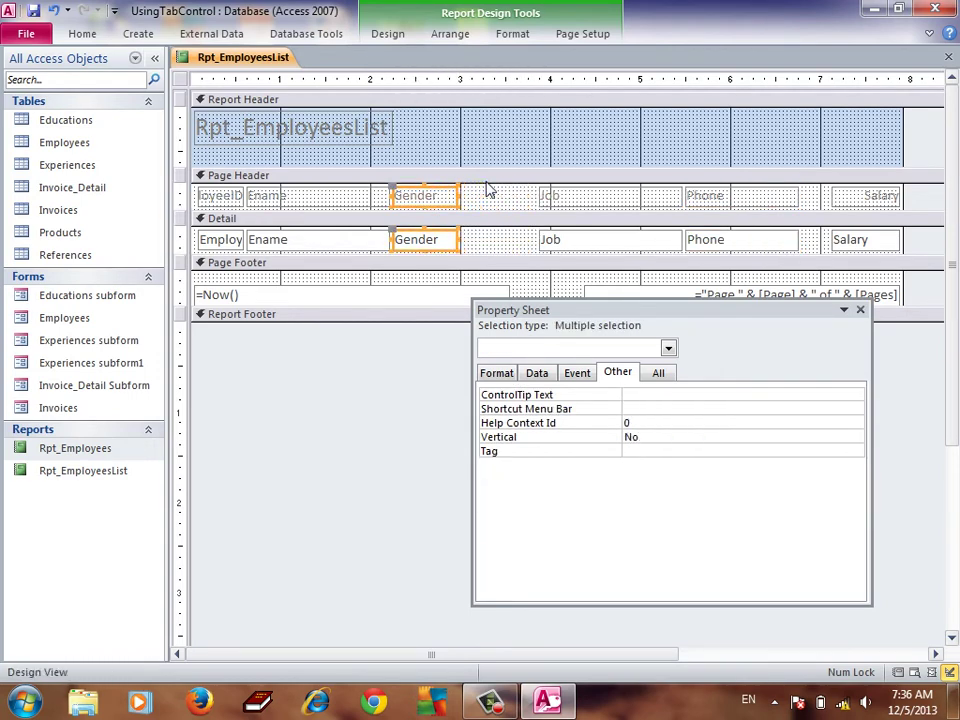
# Shift the Job, Phone and Salary columns left and widen EmployeeID further
pyautogui.moveTo(521, 193); pyautogui.dragTo(805, 208)
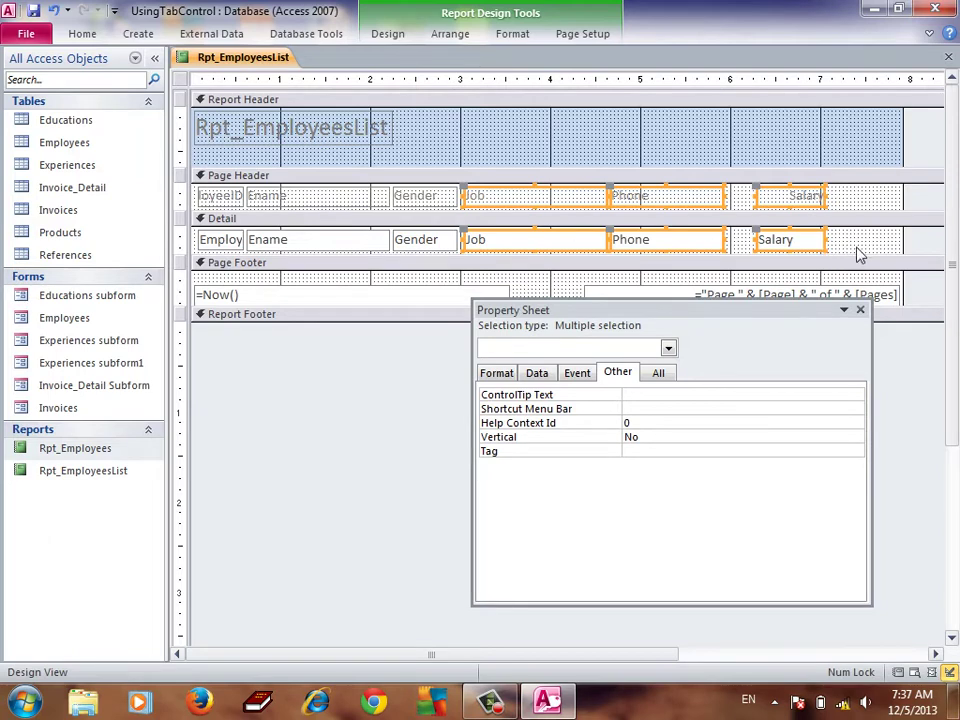
pyautogui.moveTo(857, 248); pyautogui.dragTo(338, 201)
pyautogui.click(234, 199)
pyautogui.keyDown('shift'); pyautogui.click(230, 241); pyautogui.keyUp('shift')
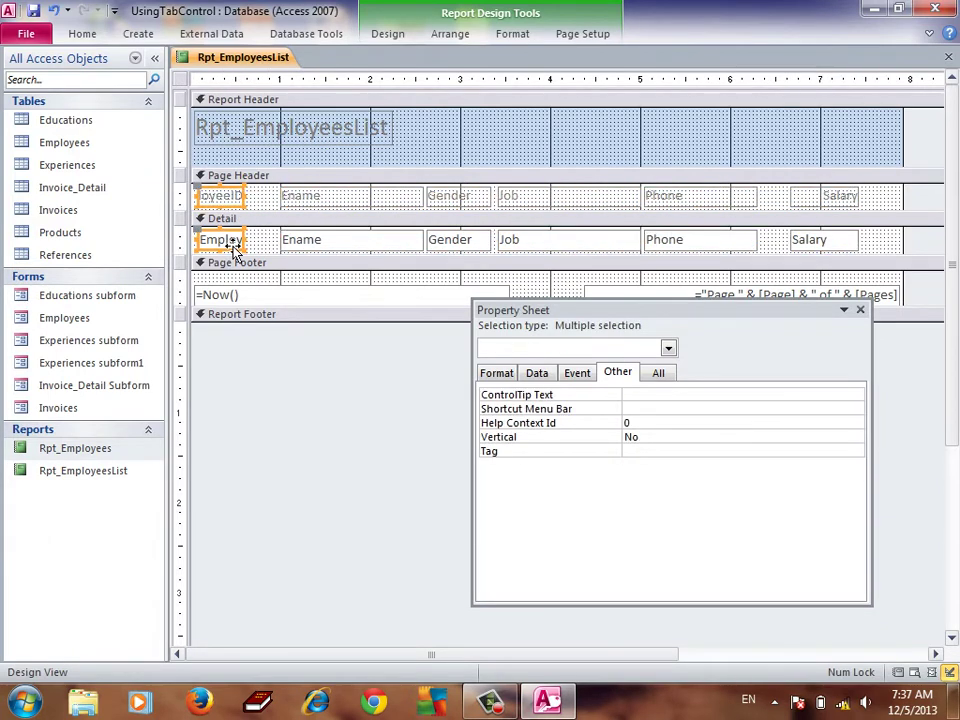
pyautogui.hotkey('shift', 'Right')
pyautogui.hotkey('shift', 'Right')
pyautogui.hotkey('shift', 'Right')
pyautogui.hotkey('shift', 'Right')
pyautogui.hotkey('shift', 'Right')
pyautogui.hotkey('shift', 'Right')
pyautogui.hotkey('shift', 'Right')
pyautogui.hotkey('shift', 'Right')
pyautogui.hotkey('shift', 'Right')
pyautogui.hotkey('shift', 'Right')
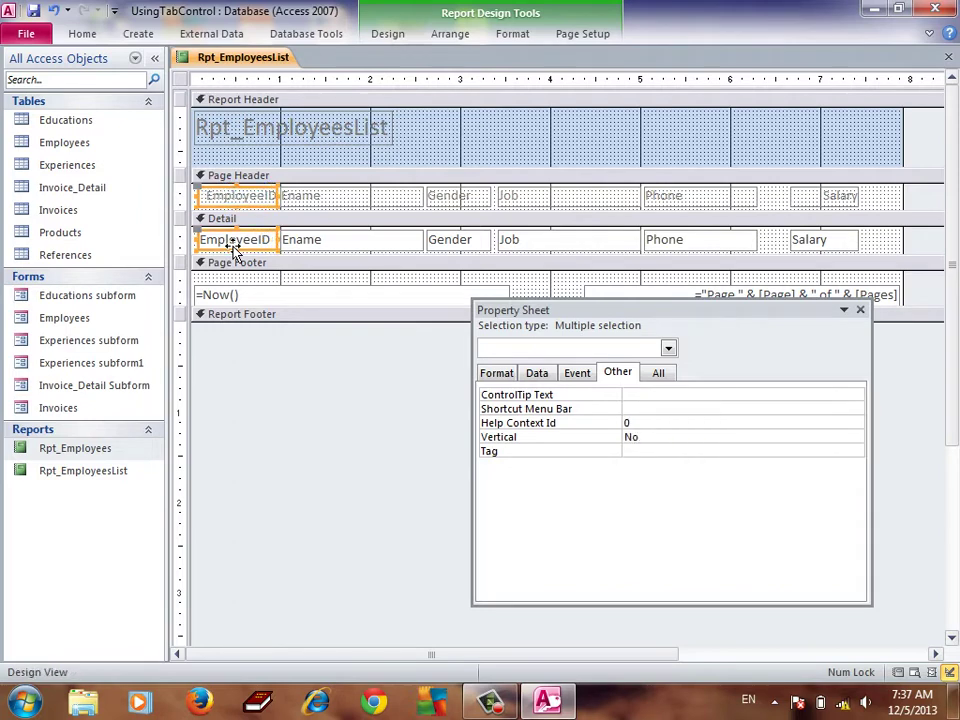
pyautogui.click(843, 231)
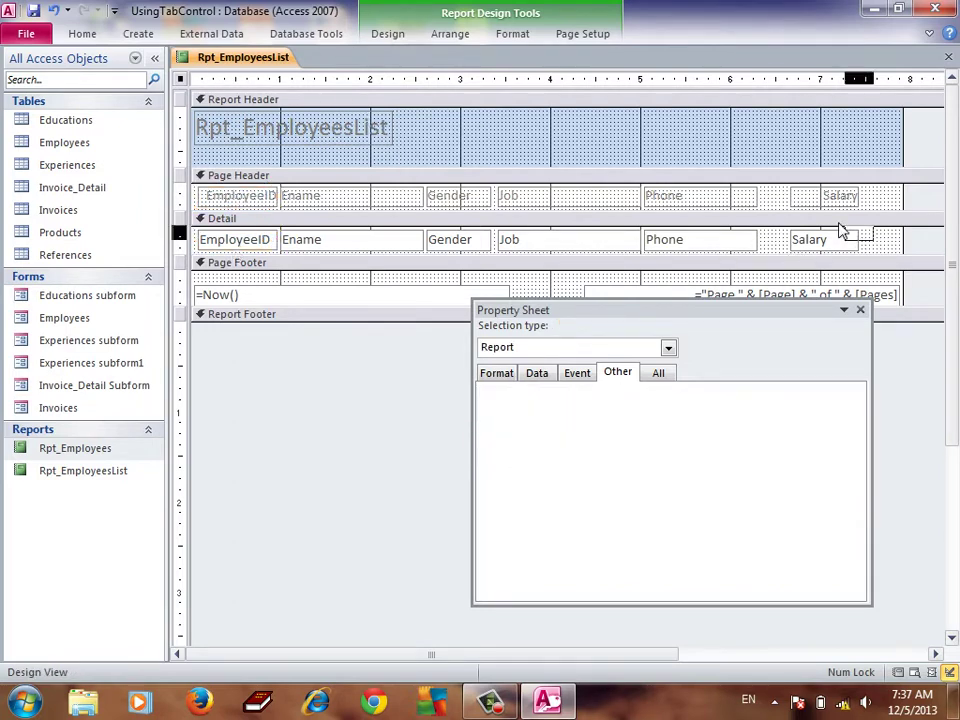
pyautogui.moveTo(843, 231); pyautogui.dragTo(788, 210)
# Shorten the page-number box, trim the report width, and close the Property Sheet
pyautogui.click(880, 296)
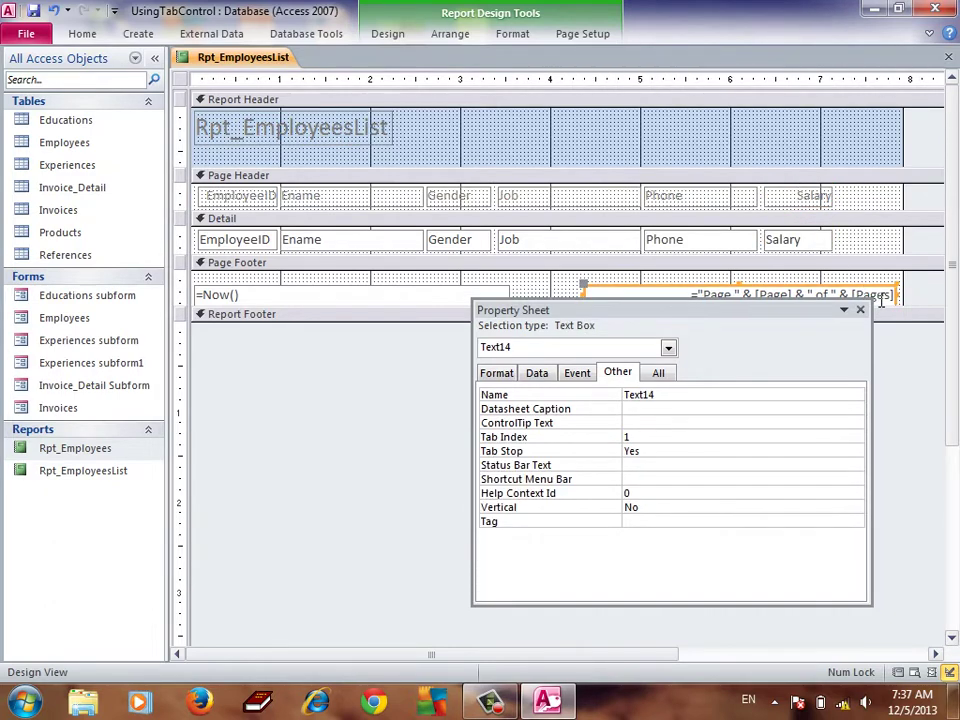
pyautogui.click(880, 296)
pyautogui.press('BackSpace')
pyautogui.press('BackSpace')
pyautogui.press('BackSpace')
pyautogui.press('Return')
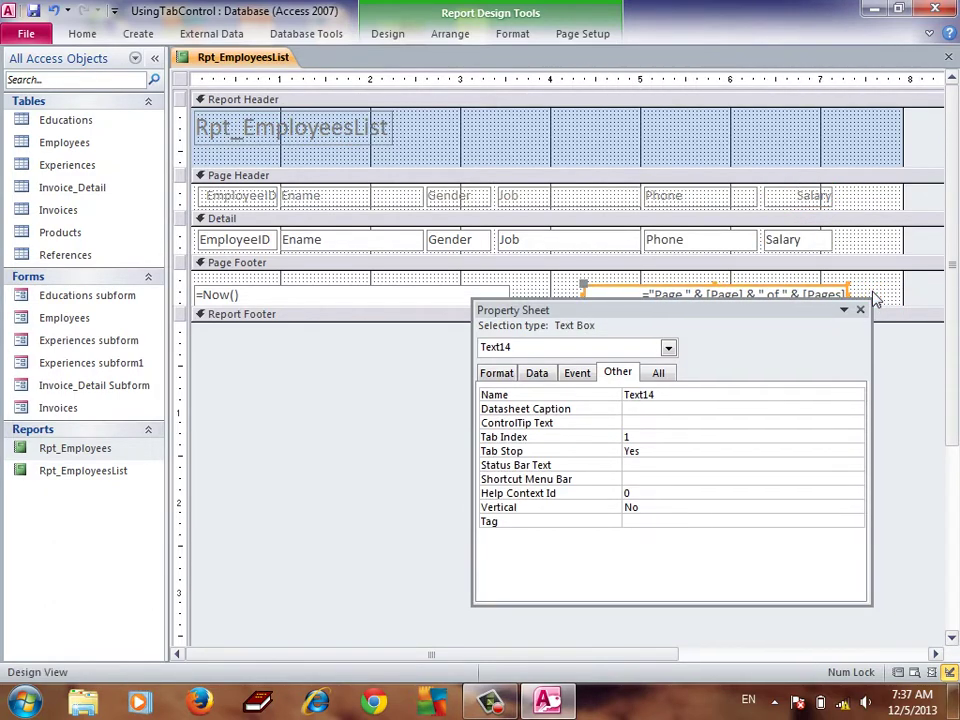
pyautogui.hotkey('shift', 'Left')
pyautogui.hotkey('shift', 'Left')
pyautogui.hotkey('shift', 'Left')
pyautogui.hotkey('shift', 'Left')
pyautogui.hotkey('shift', 'Left')
pyautogui.hotkey('shift', 'Left')
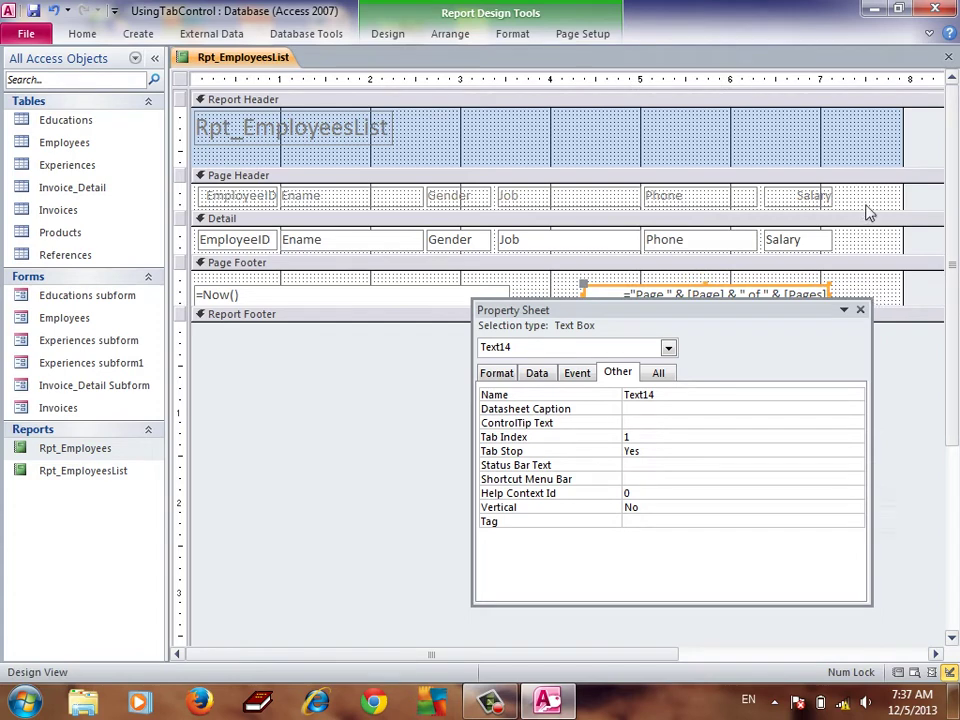
pyautogui.moveTo(905, 157); pyautogui.dragTo(782, 162)
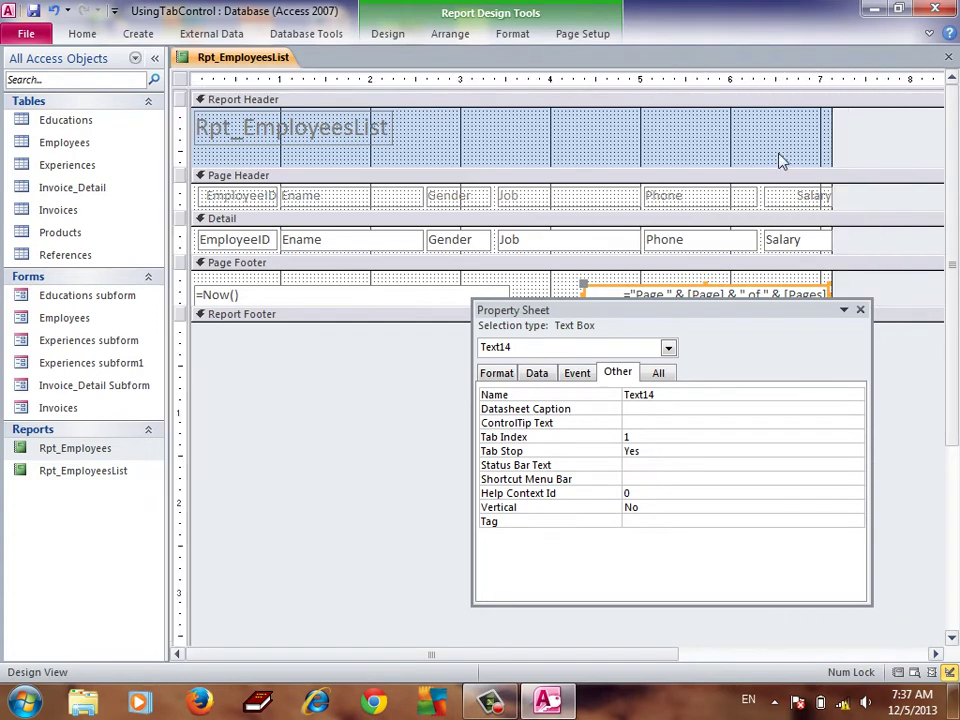
pyautogui.click(435, 303)
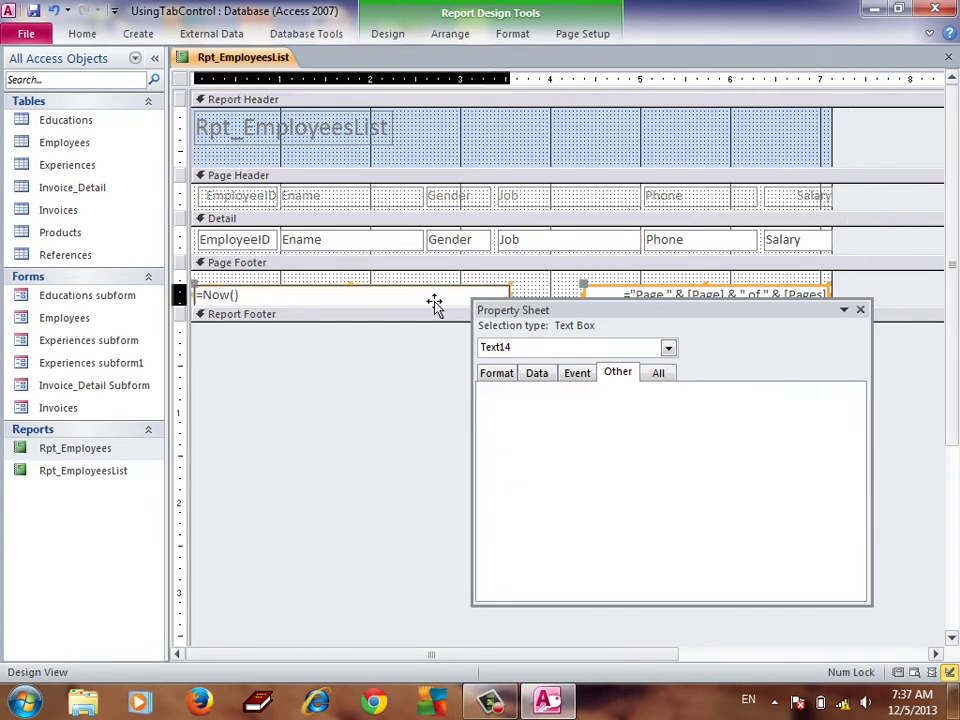
pyautogui.click(860, 310)
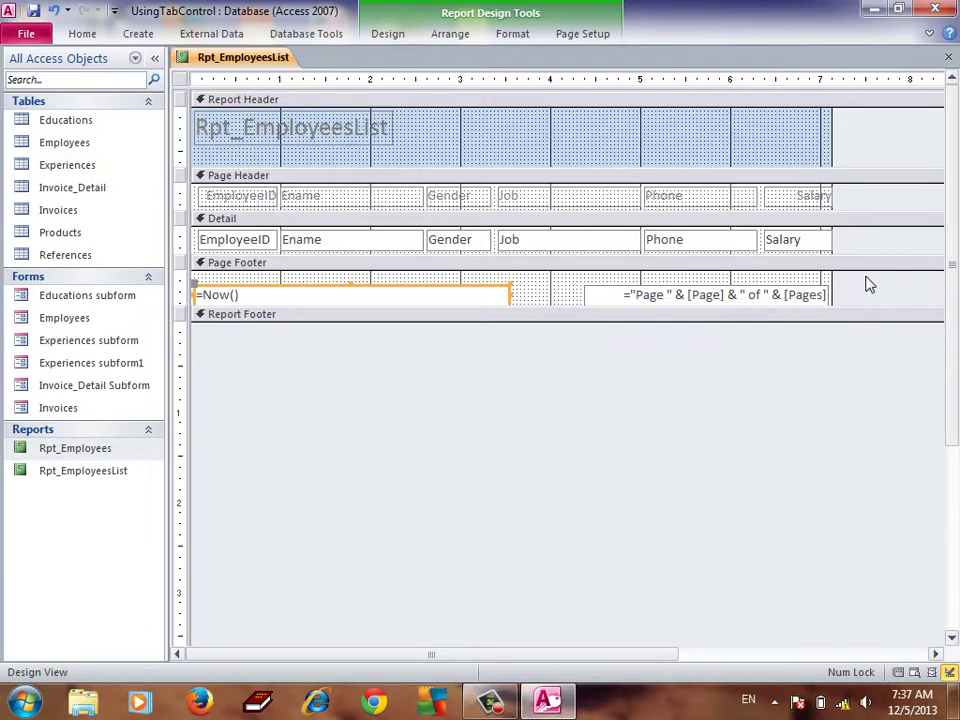
# Check in Print Preview that all six columns, including Salary, fit the page, then return to Design View
pyautogui.click(81, 33)
pyautogui.click(23, 92)
pyautogui.click(60, 176)
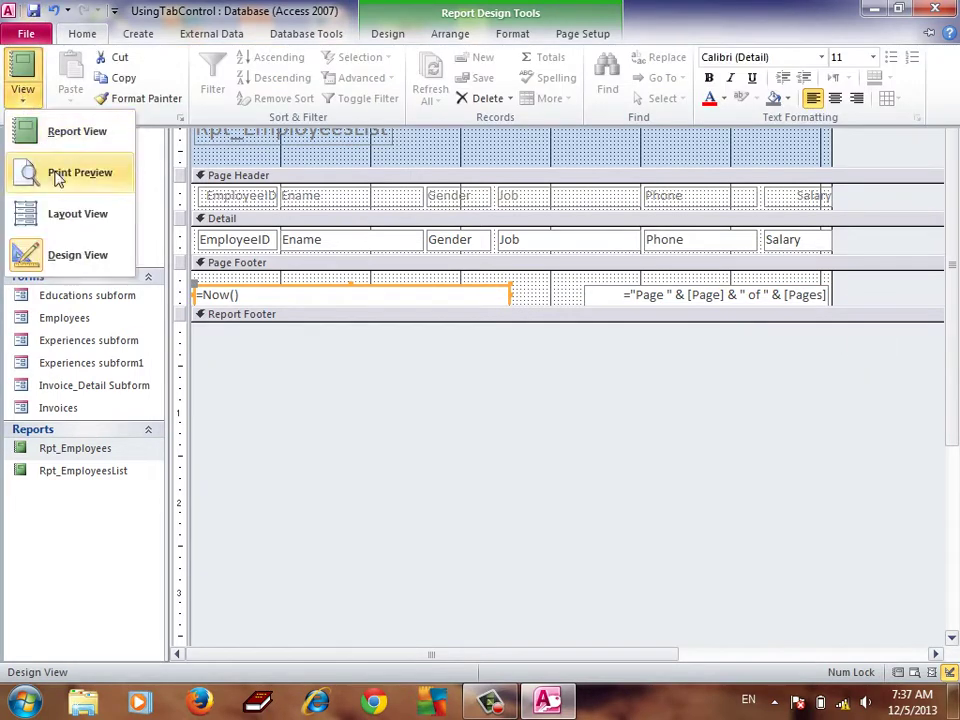
pyautogui.click(443, 223)
pyautogui.click(480, 185)
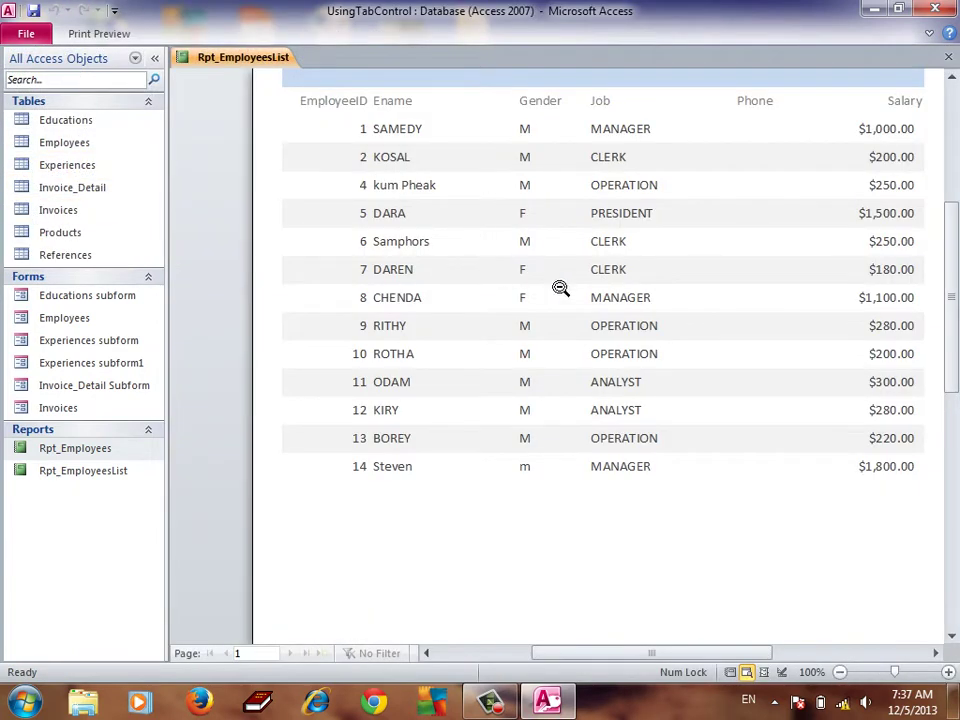
pyautogui.click(559, 287)
pyautogui.click(690, 165)
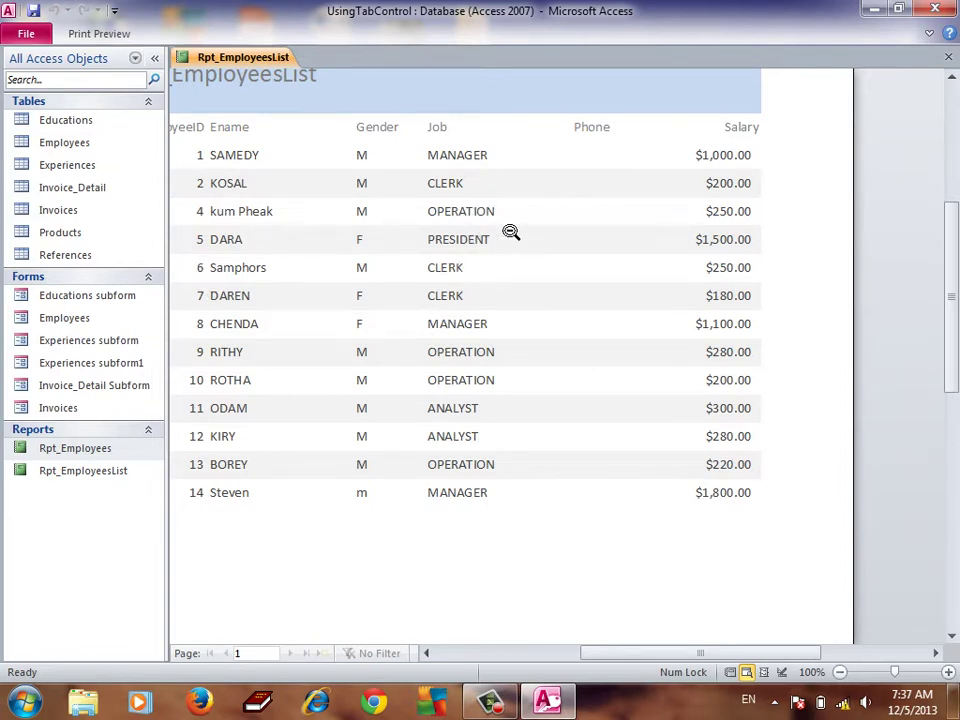
pyautogui.rightClick(495, 195)
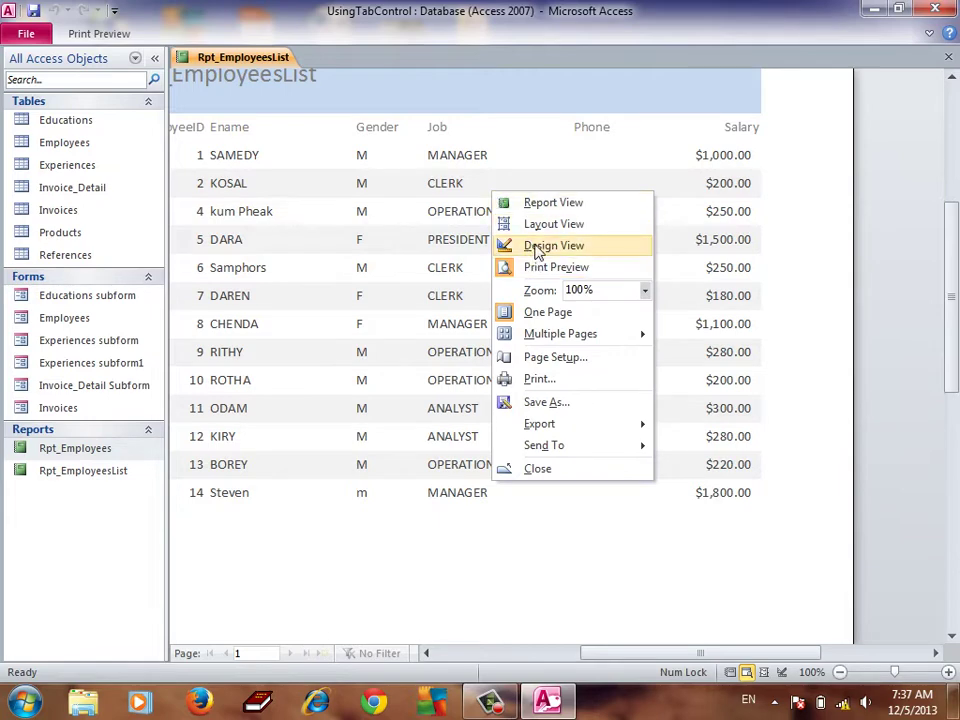
pyautogui.click(527, 245)
# Rename the Ename column heading label to Name
pyautogui.click(267, 200)
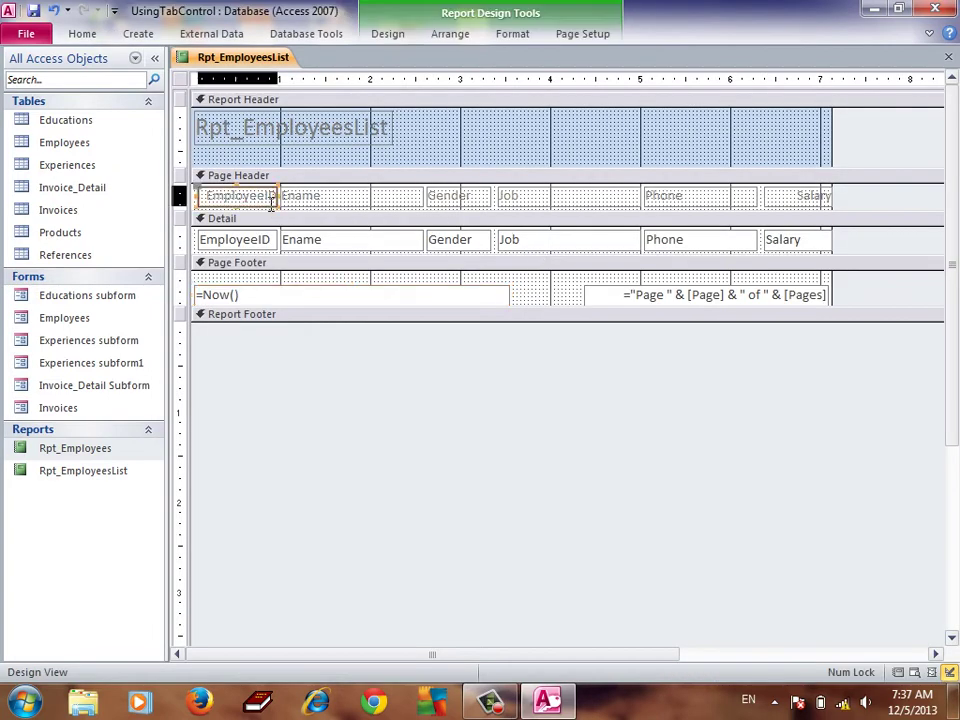
pyautogui.click(300, 200)
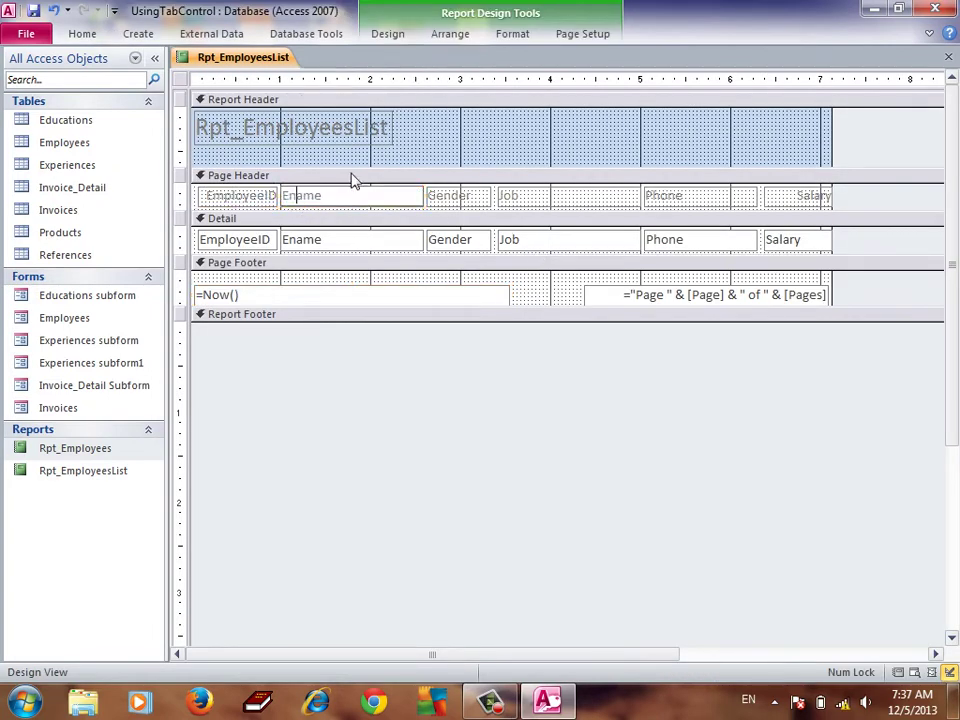
pyautogui.write('N')
pyautogui.press('Delete')
pyautogui.press('Delete')
pyautogui.click(245, 197)
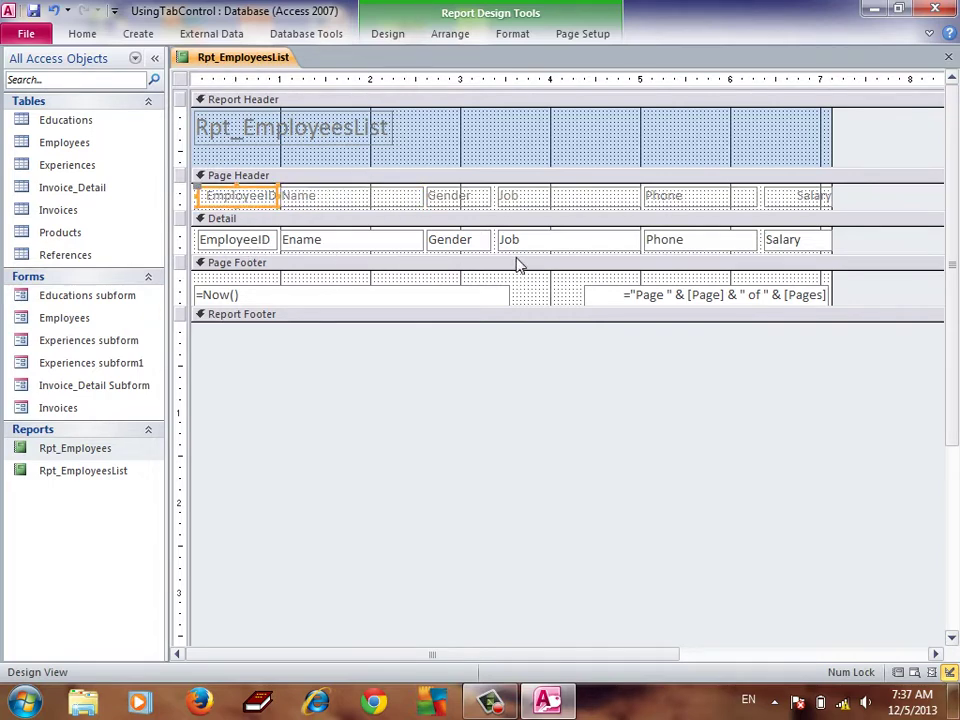
# Pin the Design ribbon and draw a horizontal line beneath the Detail row's fields
pyautogui.click(388, 35)
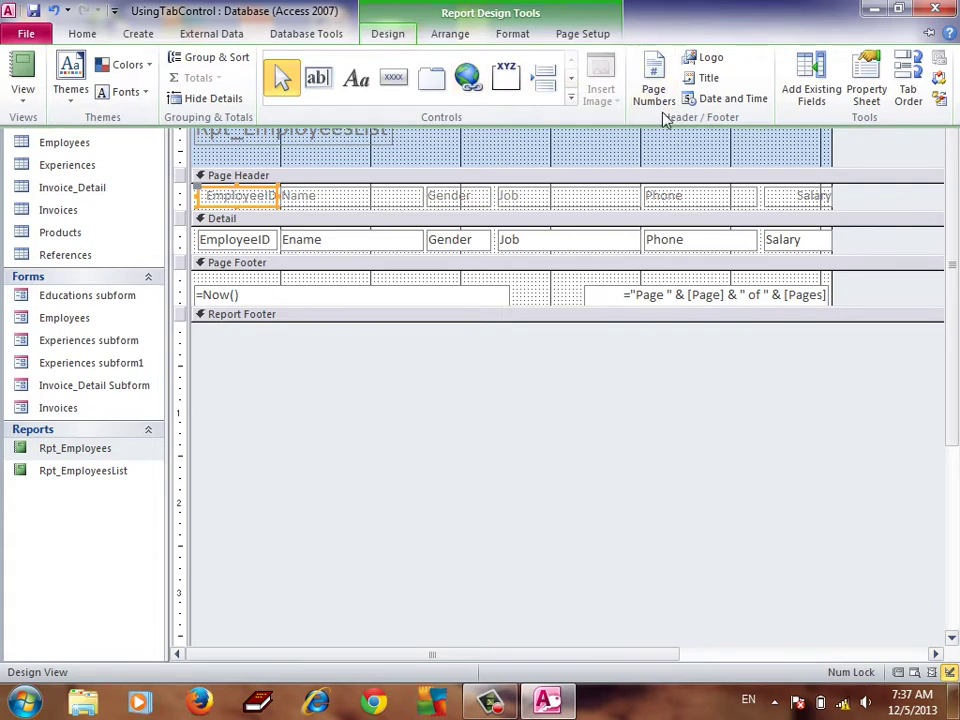
pyautogui.click(928, 36)
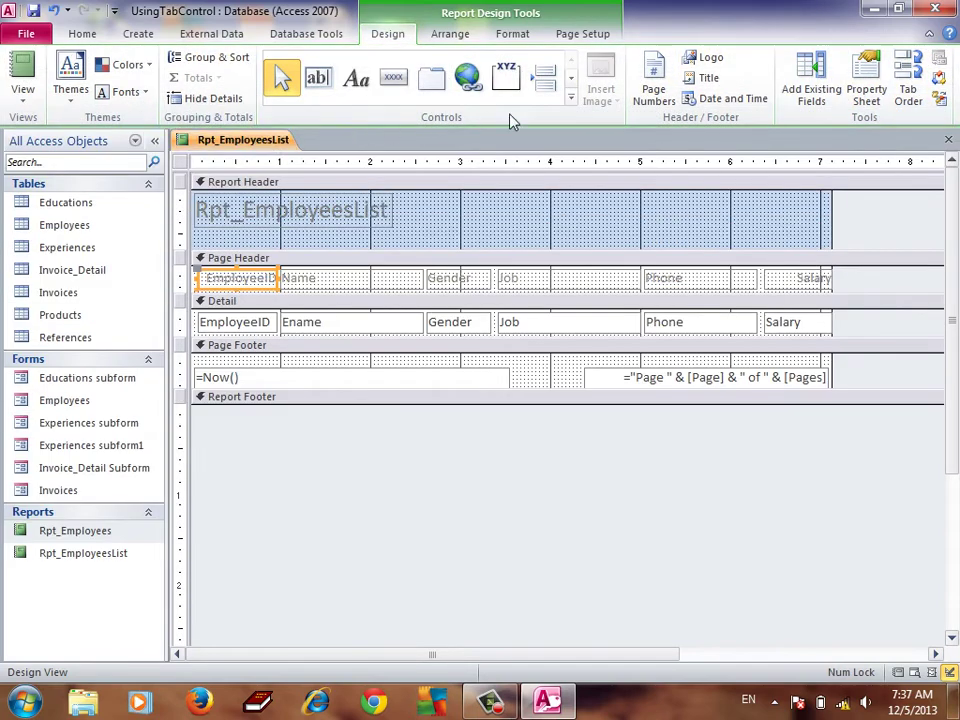
pyautogui.click(571, 98)
pyautogui.click(356, 107)
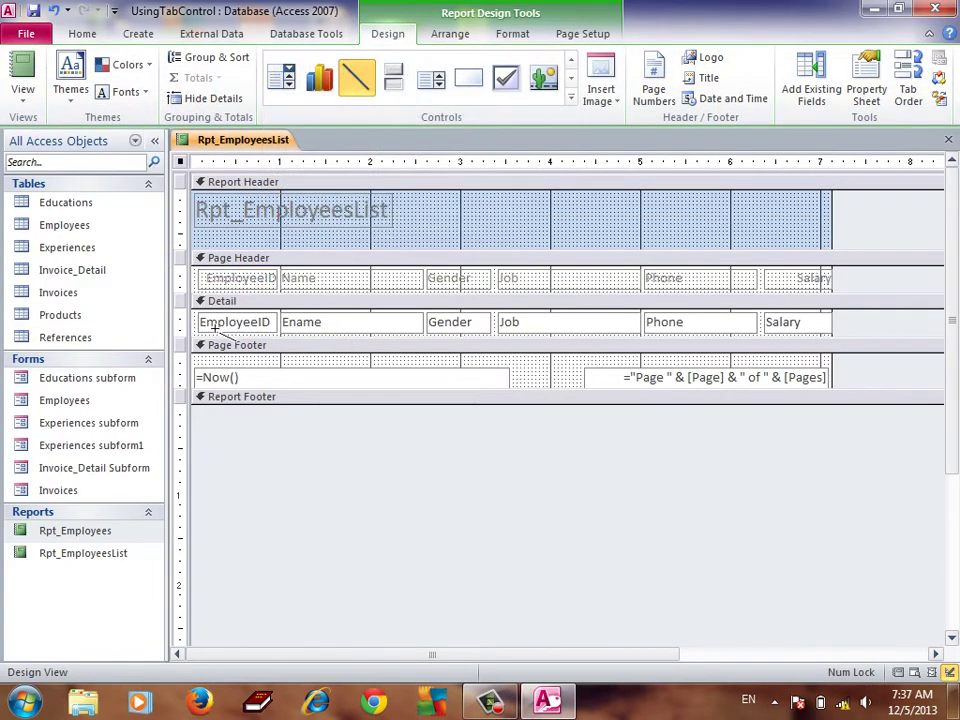
pyautogui.moveTo(203, 342); pyautogui.dragTo(838, 340)
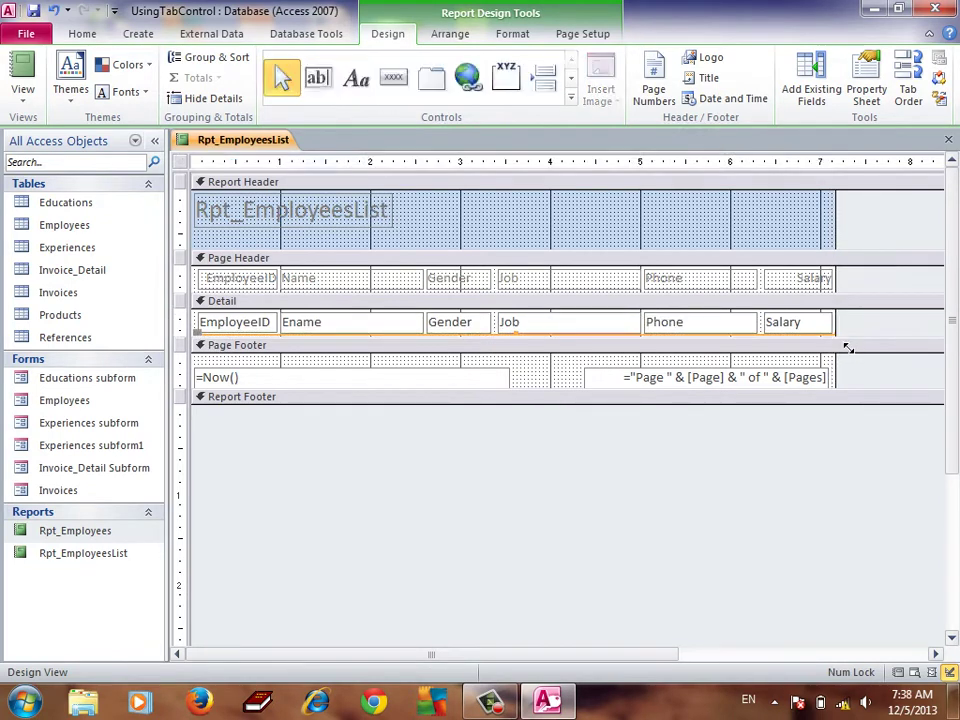
pyautogui.click(570, 100)
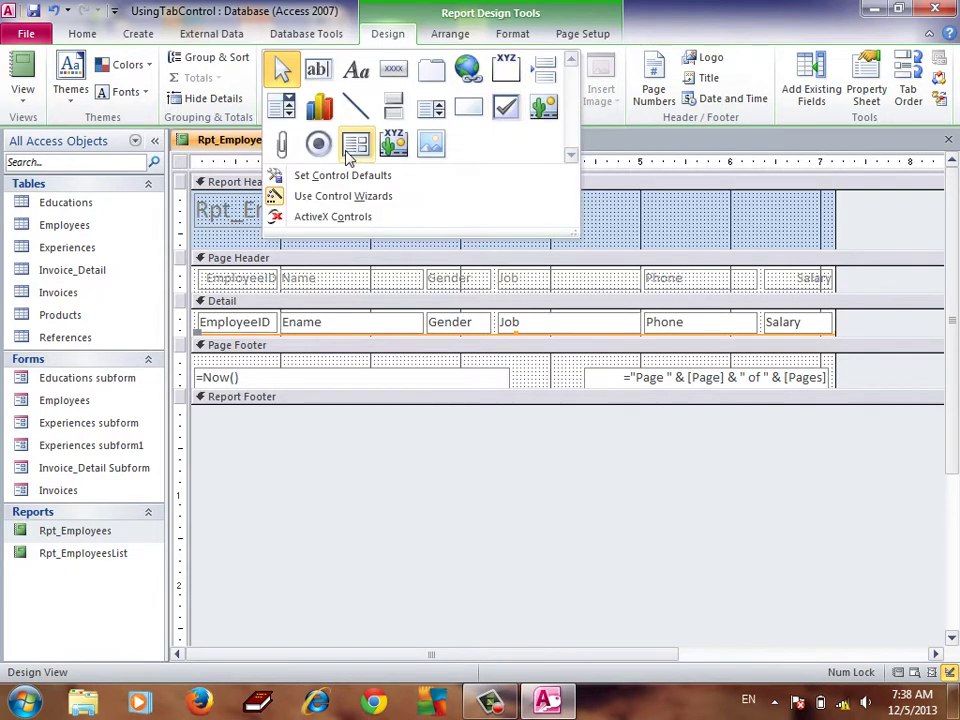
pyautogui.click(357, 106)
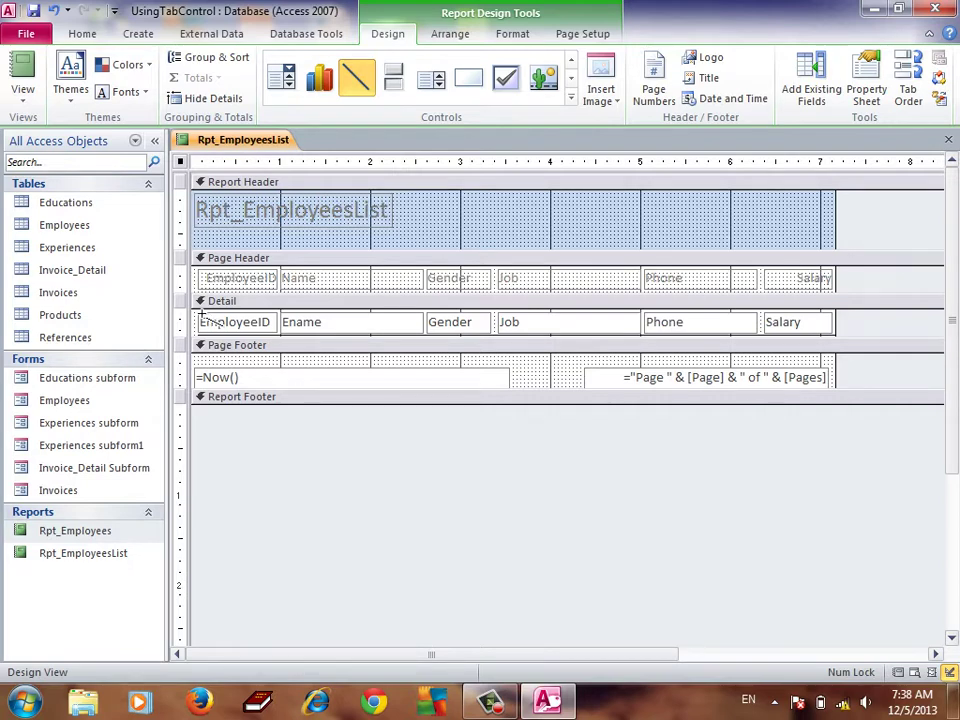
pyautogui.moveTo(201, 314); pyautogui.dragTo(200, 345)
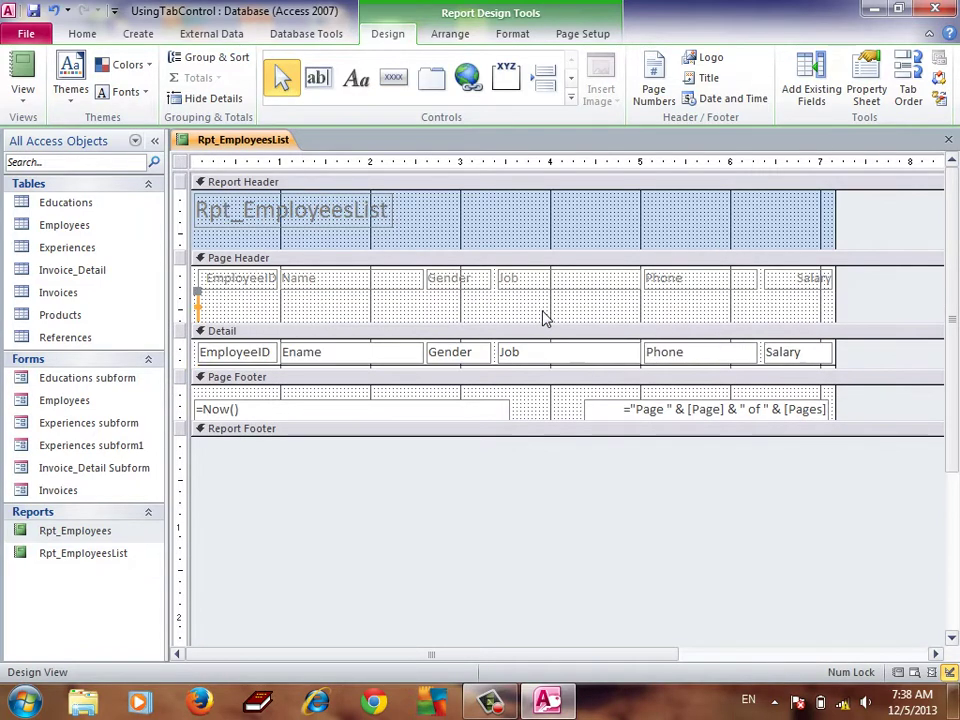
pyautogui.hotkey('ctrl', 'z')
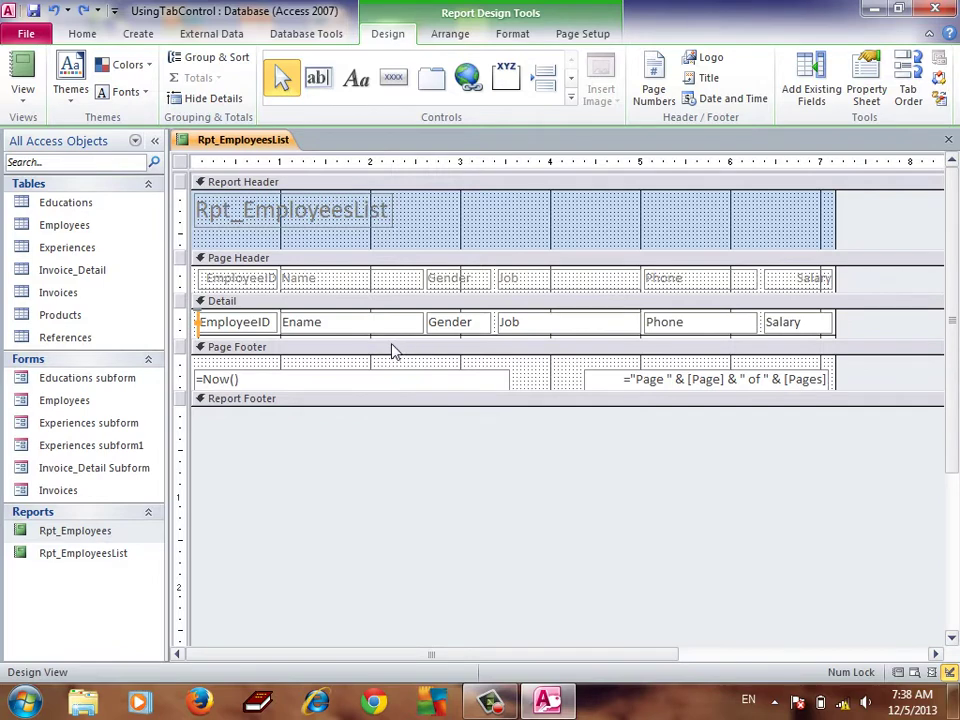
pyautogui.moveTo(399, 347); pyautogui.dragTo(399, 358)
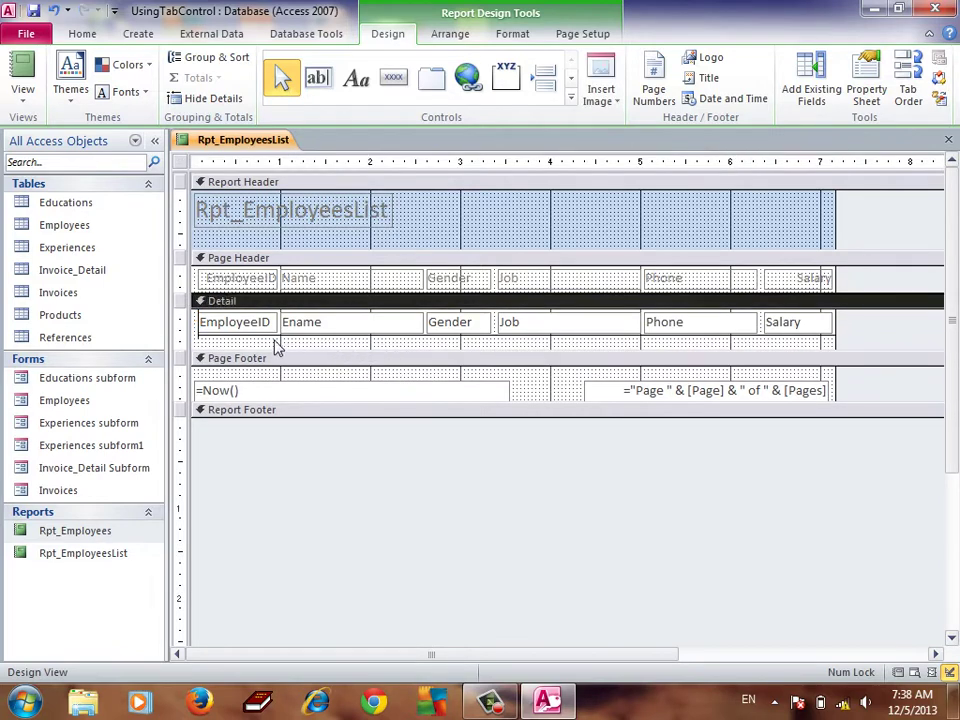
pyautogui.moveTo(221, 358); pyautogui.dragTo(221, 315)
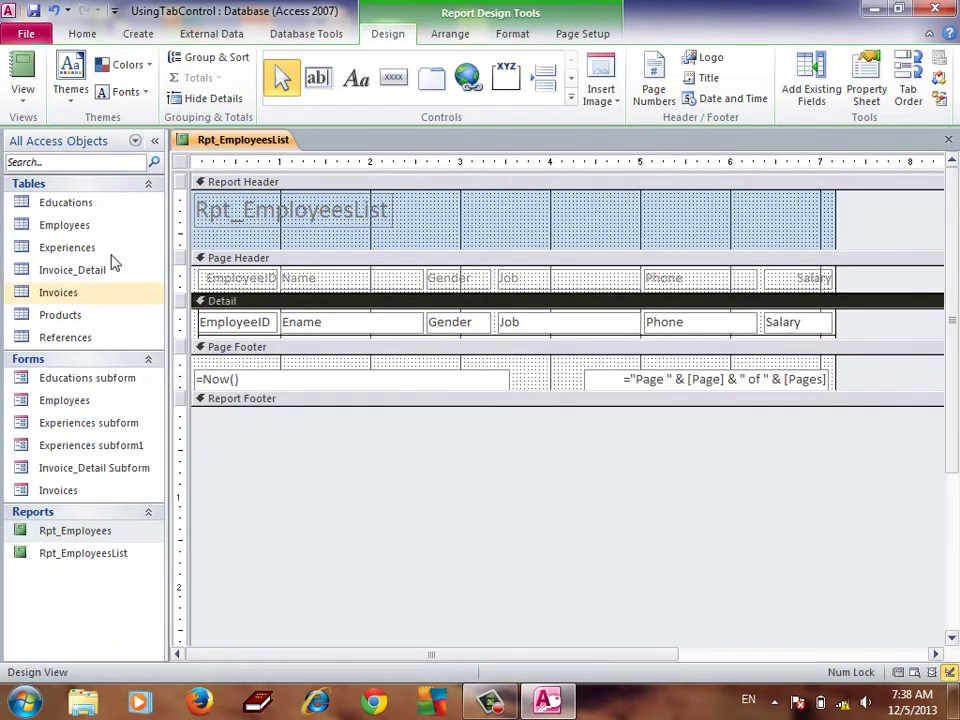
pyautogui.click(23, 89)
pyautogui.click(26, 176)
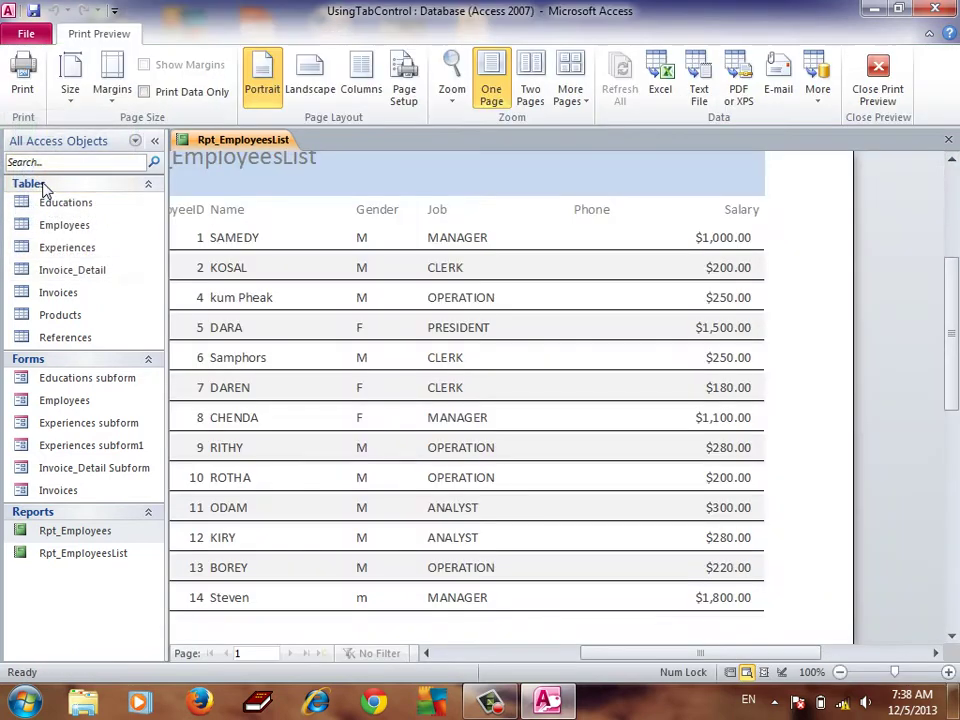
pyautogui.click(413, 235)
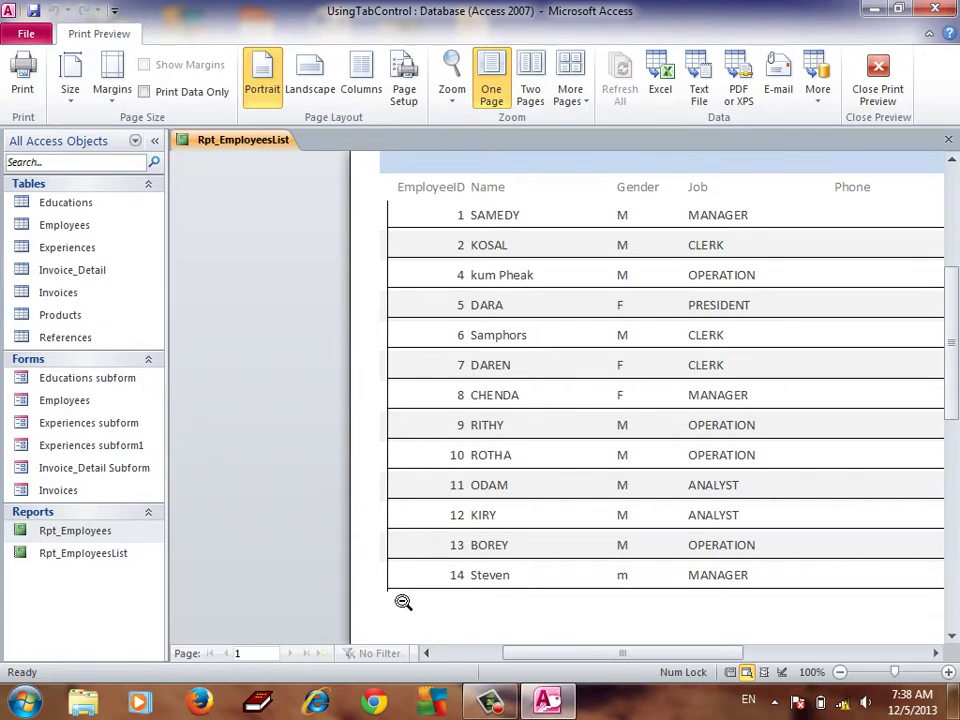
pyautogui.rightClick(331, 229)
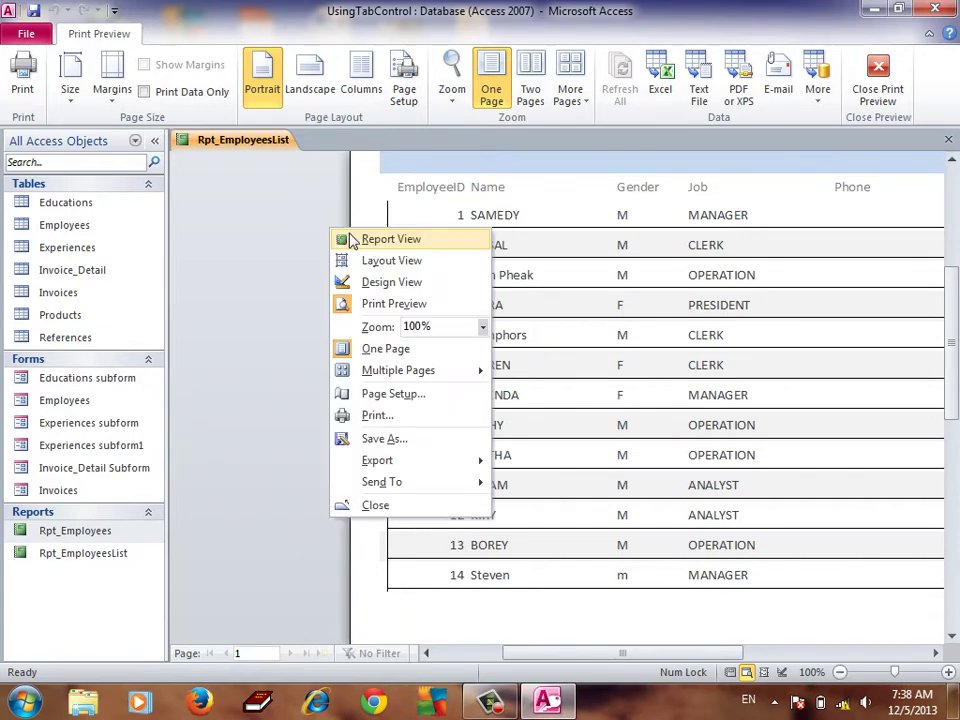
pyautogui.click(380, 282)
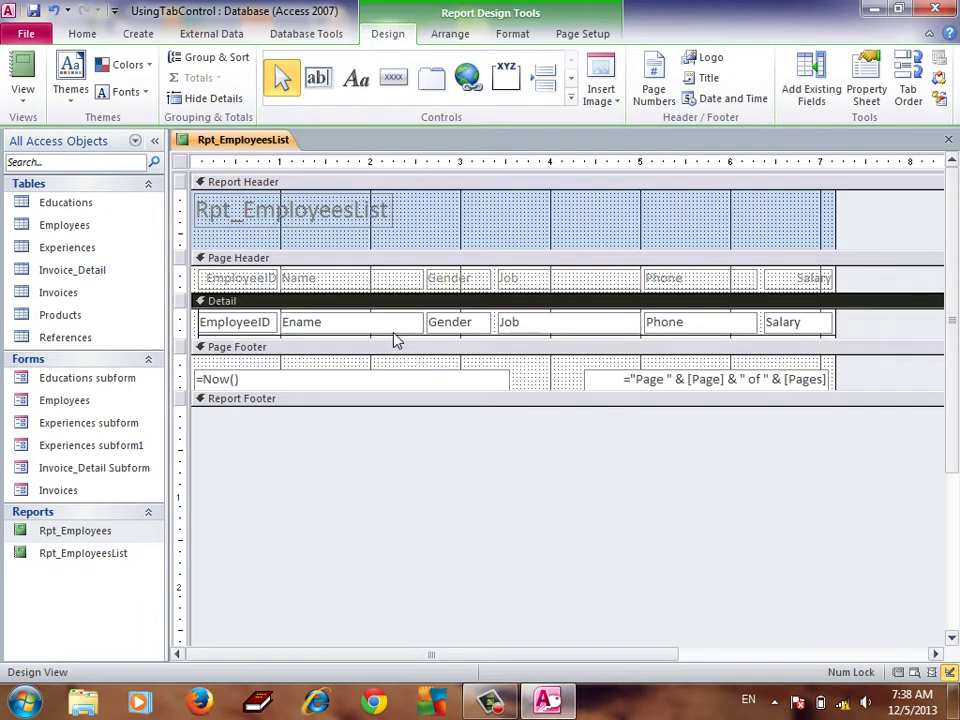
# Make the Detail section about 30 px taller to work on its fields
pyautogui.click(201, 322)
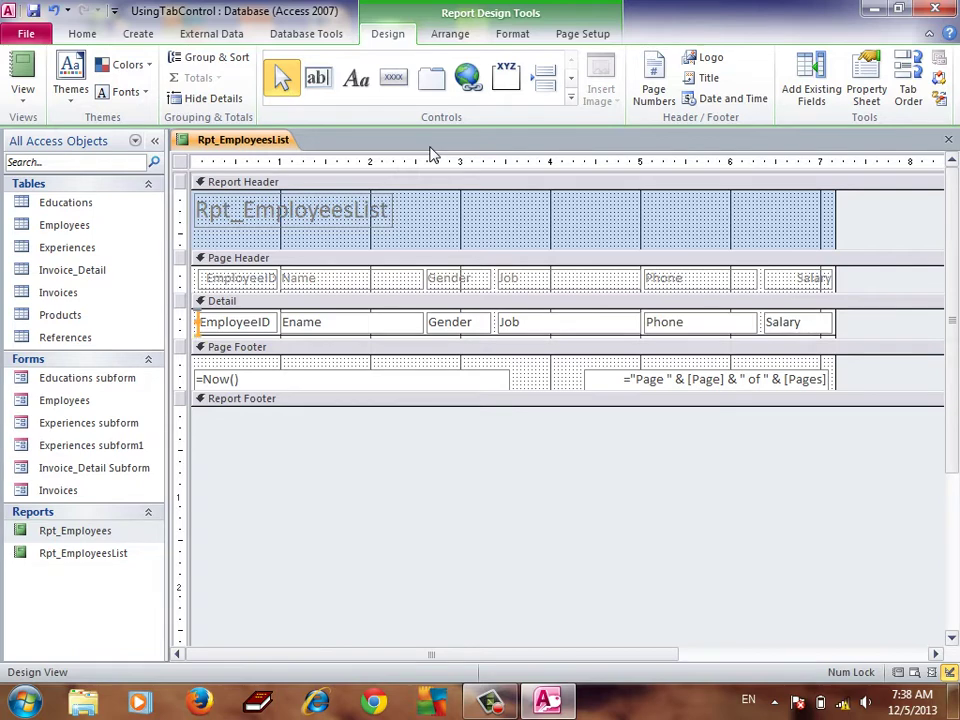
pyautogui.click(476, 214)
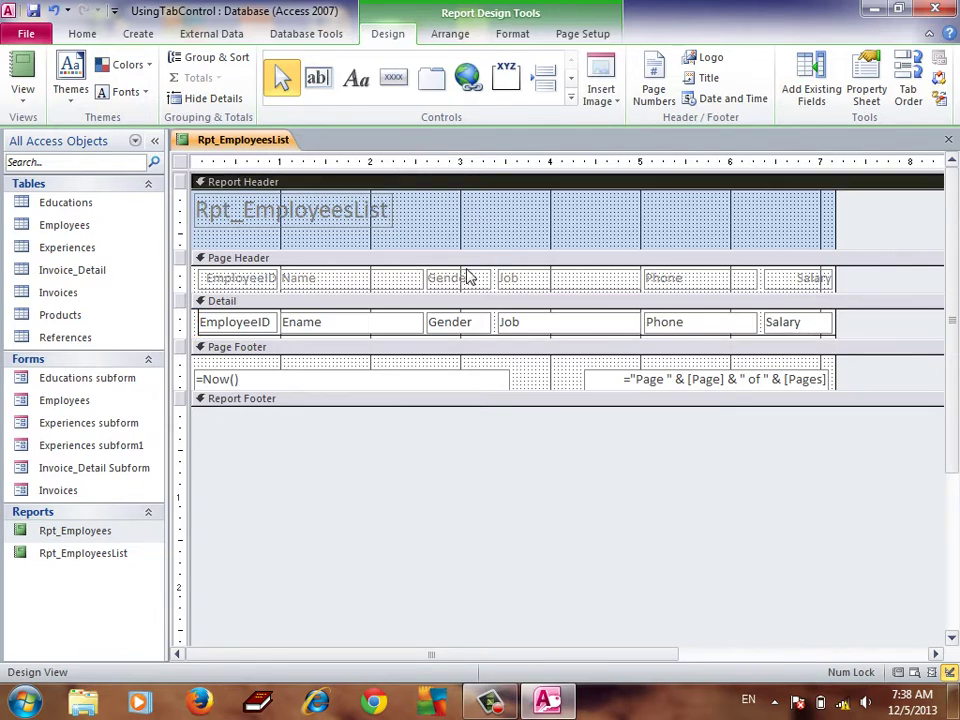
pyautogui.click(206, 326)
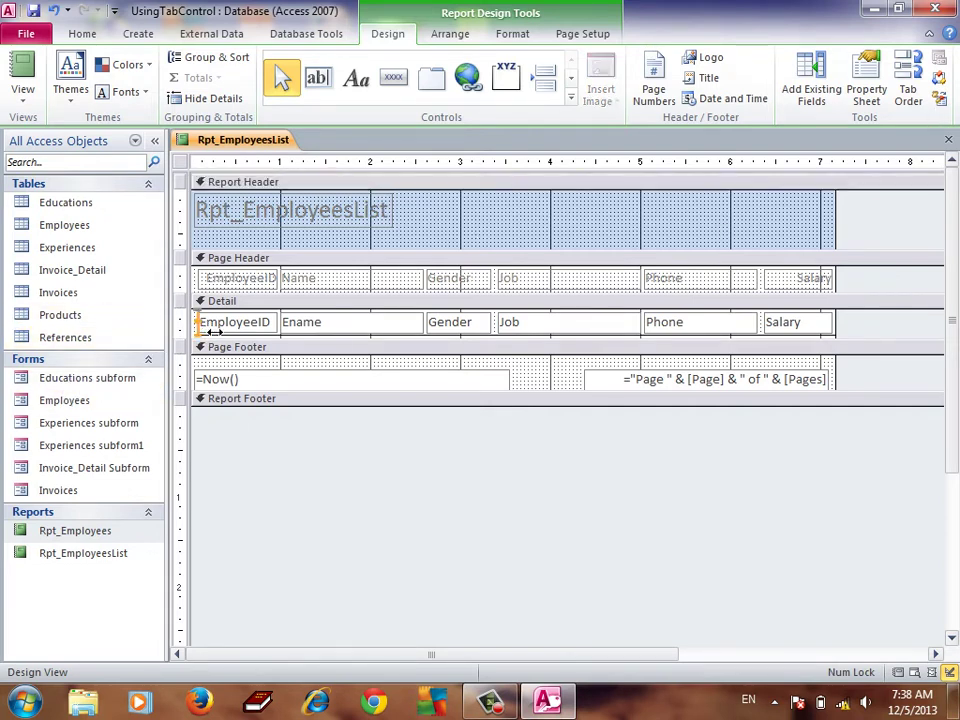
pyautogui.moveTo(213, 333); pyautogui.dragTo(243, 362)
pyautogui.click(240, 358)
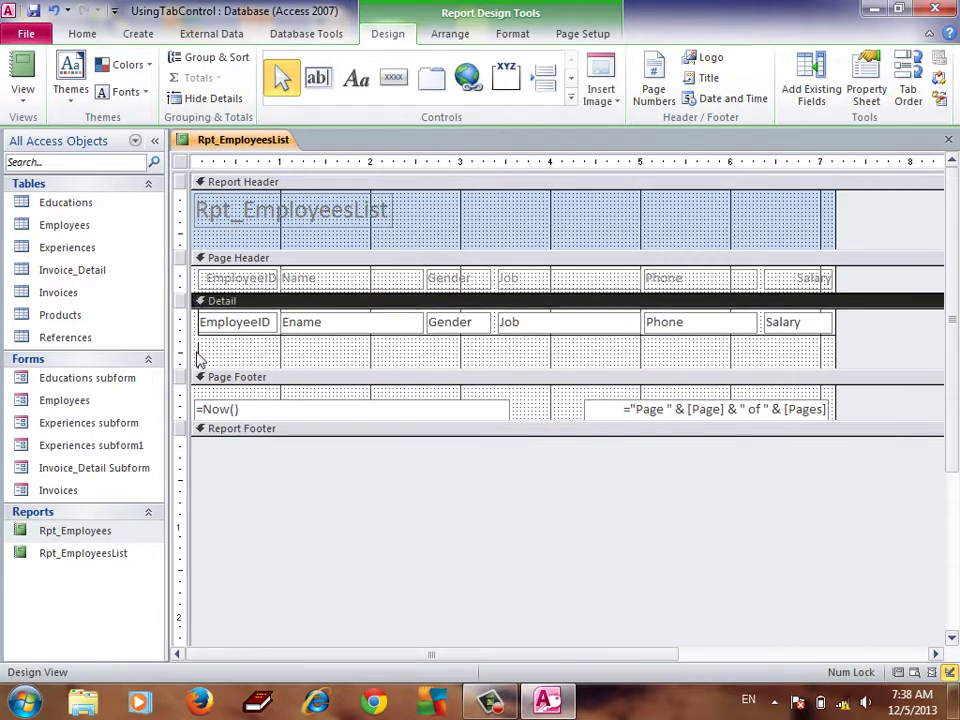
pyautogui.click(288, 326)
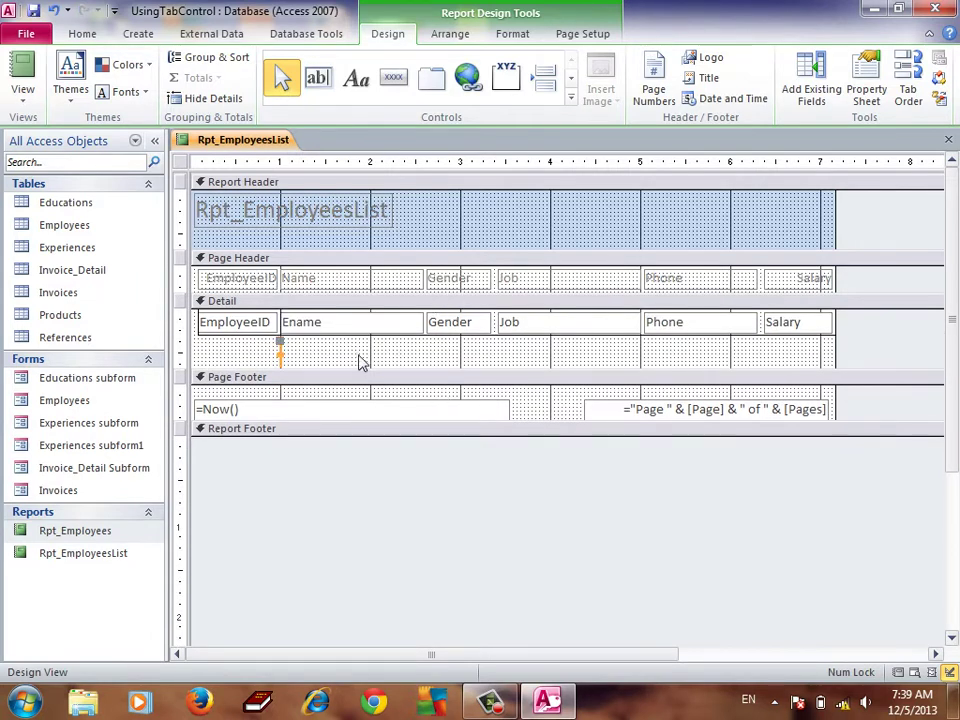
pyautogui.click(298, 362)
pyautogui.click(288, 364)
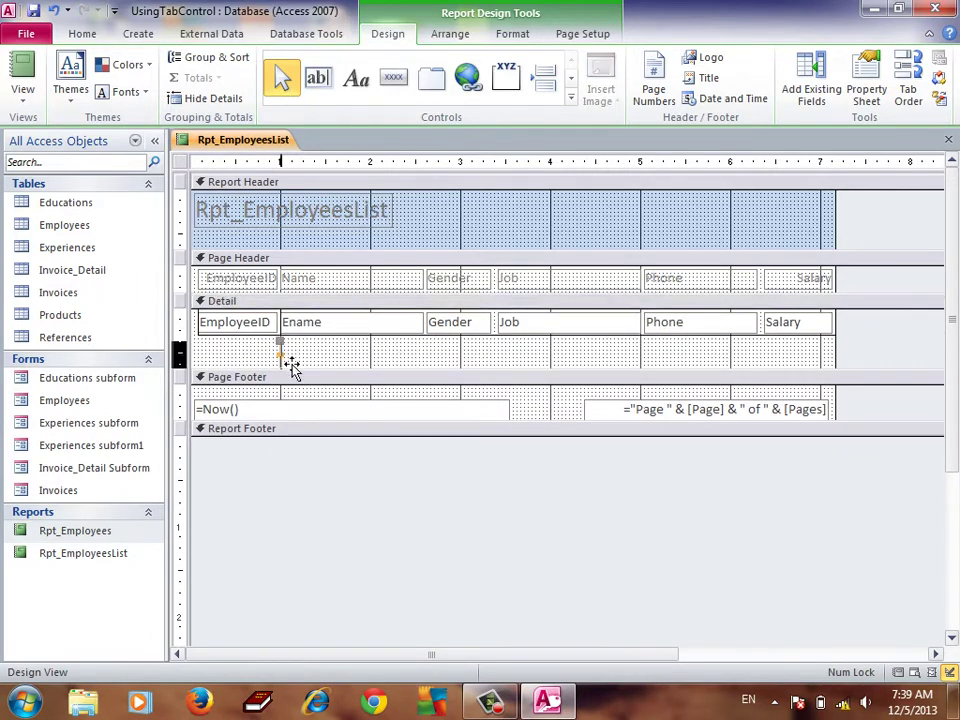
# Reposition the thin separator lines between Ename and Gender and between Gender and Job
pyautogui.click(434, 334)
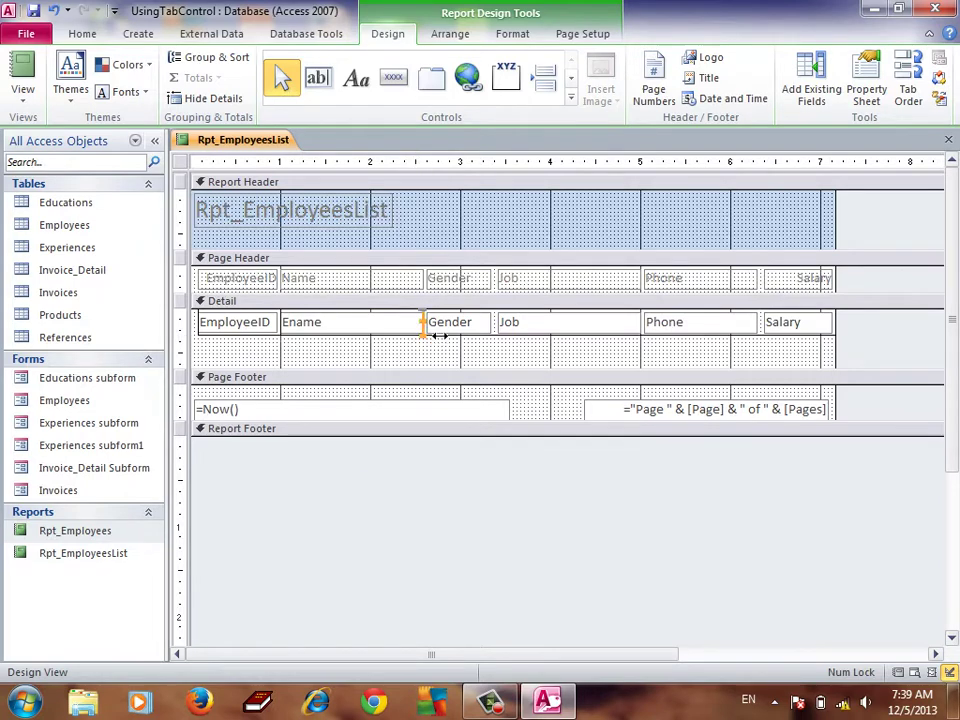
pyautogui.moveTo(438, 336)
pyautogui.mouseDown()
pyautogui.moveTo(438, 366)
pyautogui.moveTo(518, 332)
pyautogui.moveTo(509, 325)
pyautogui.mouseUp()
pyautogui.click(437, 358)
pyautogui.click(433, 358)
pyautogui.moveTo(432, 330)
pyautogui.mouseDown()
pyautogui.moveTo(439, 336)
pyautogui.moveTo(428, 328)
pyautogui.mouseUp()
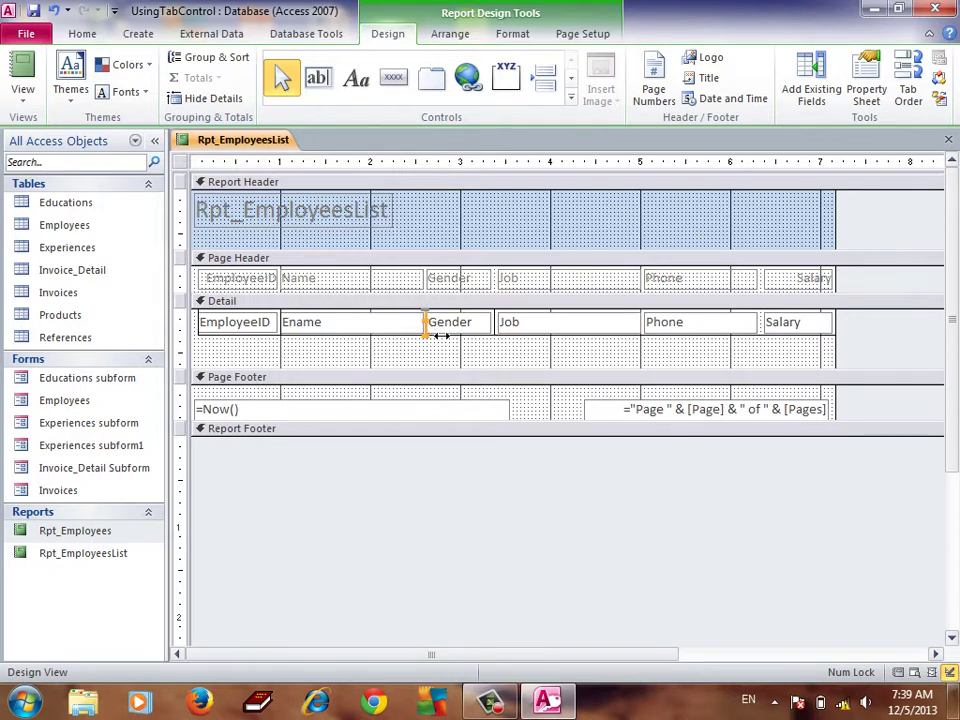
pyautogui.moveTo(527, 337); pyautogui.dragTo(505, 352)
pyautogui.click(495, 364)
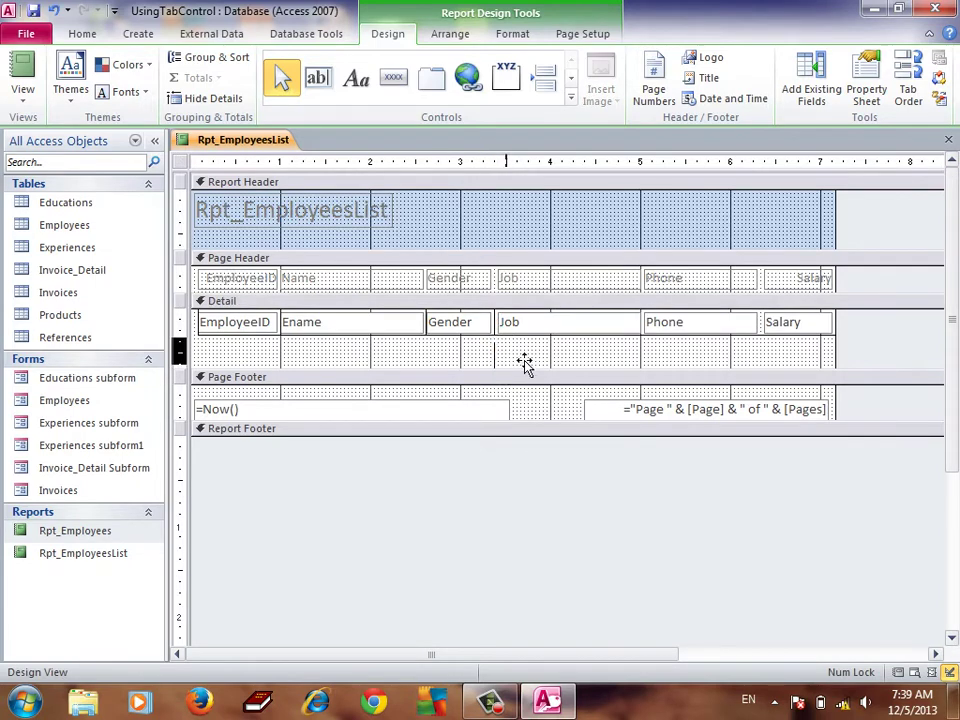
# Adjust the line beside Phone, restore the Detail height, and select all Page Header labels
pyautogui.click(645, 337)
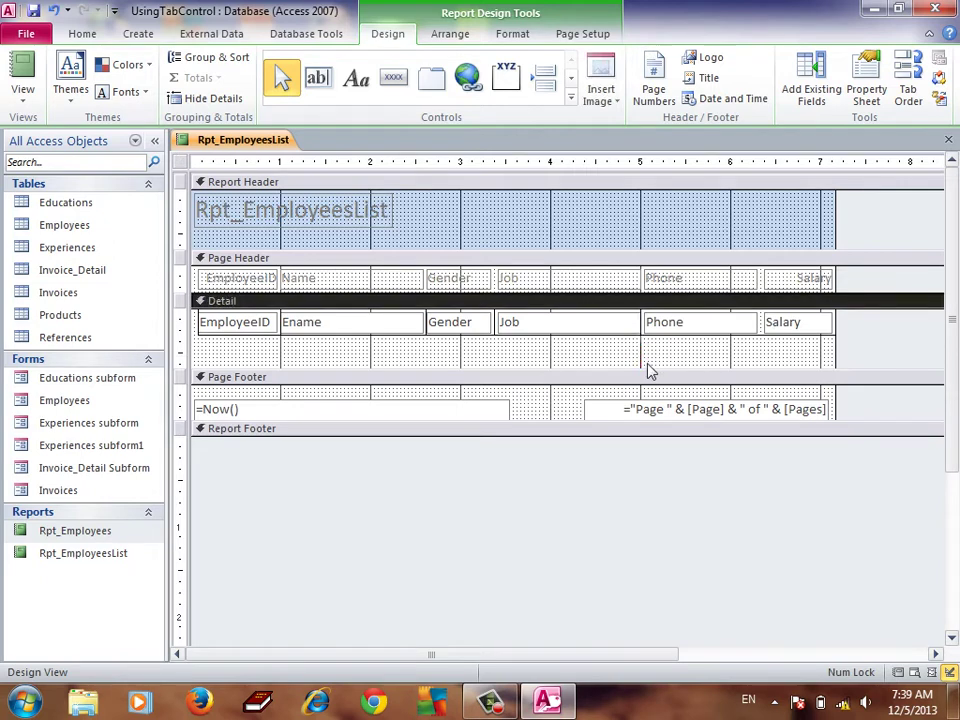
pyautogui.moveTo(653, 377); pyautogui.dragTo(765, 336)
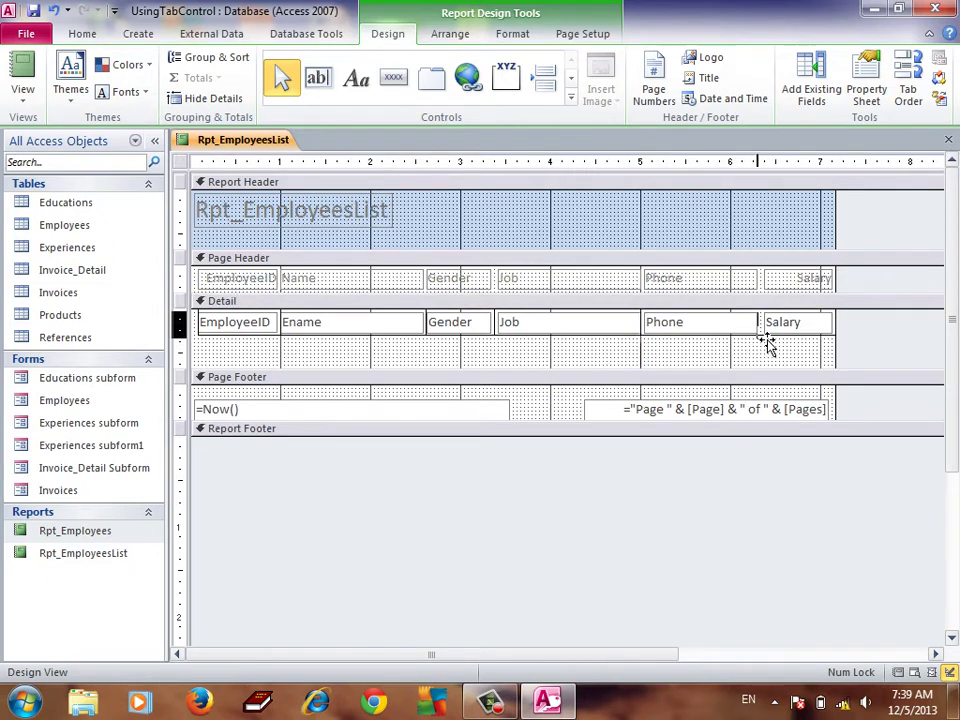
pyautogui.click(810, 366)
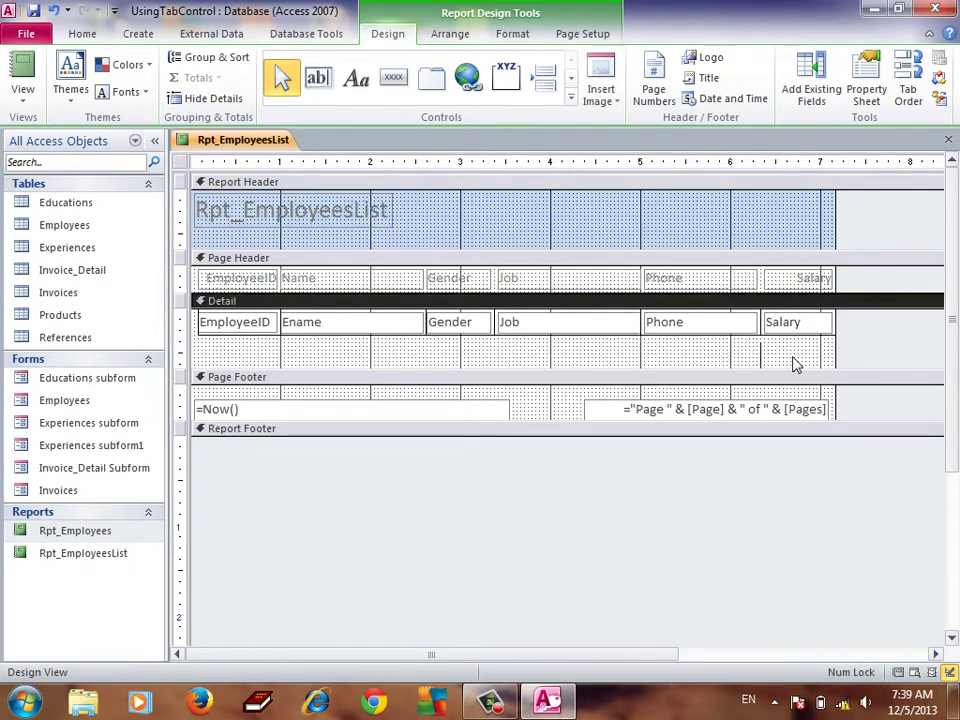
pyautogui.click(838, 335)
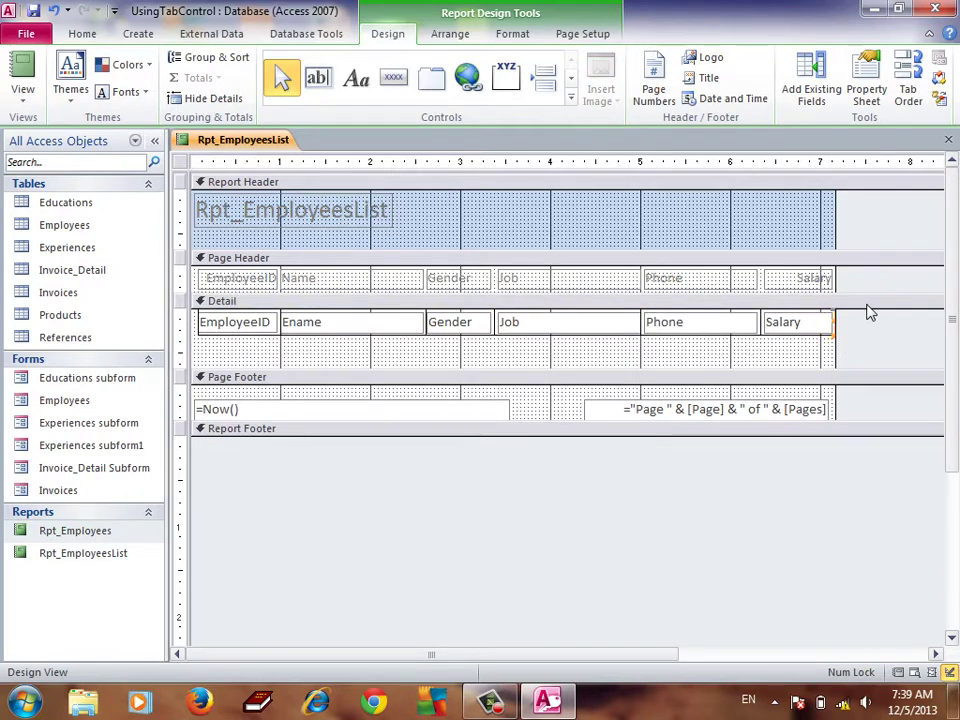
pyautogui.click(806, 366)
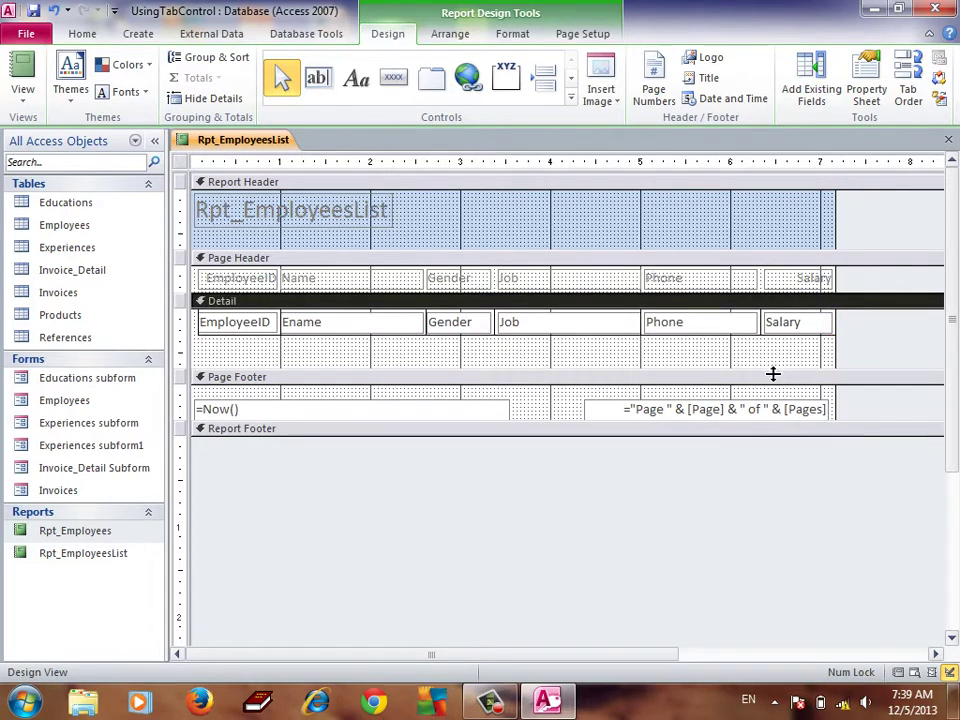
pyautogui.moveTo(773, 374); pyautogui.dragTo(761, 340)
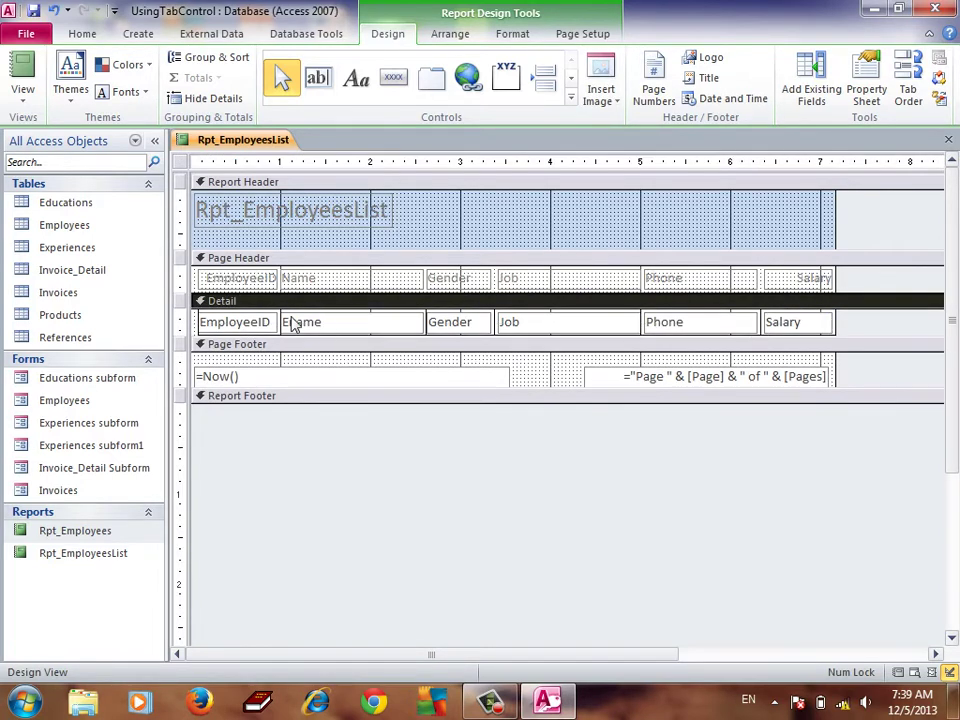
pyautogui.click(184, 279)
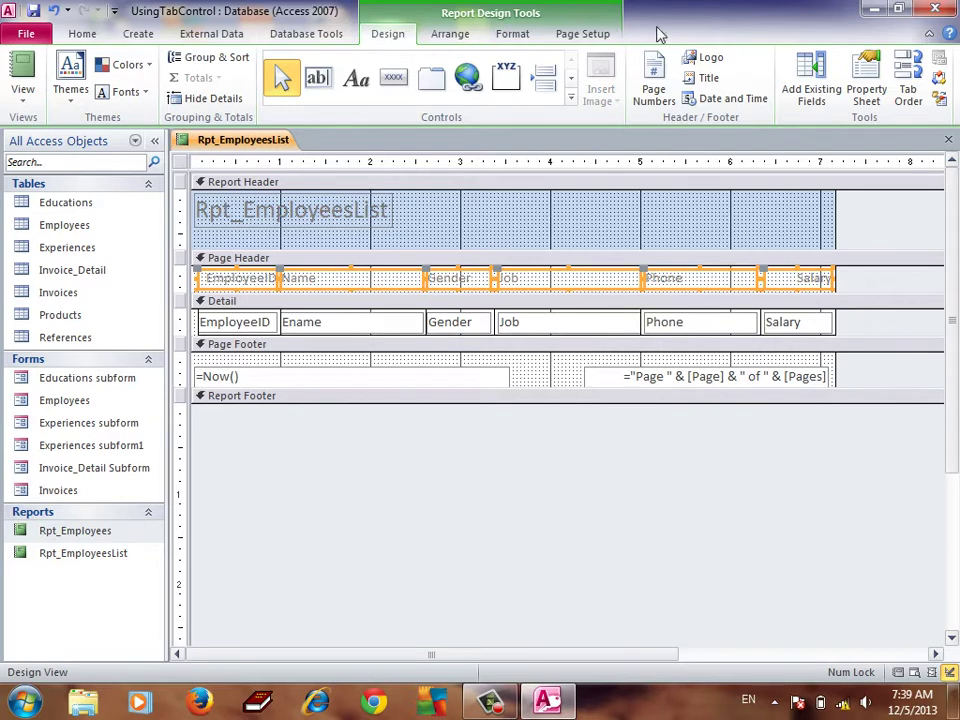
# Give the Page Header column labels a blue font colour and bold text
pyautogui.click(522, 34)
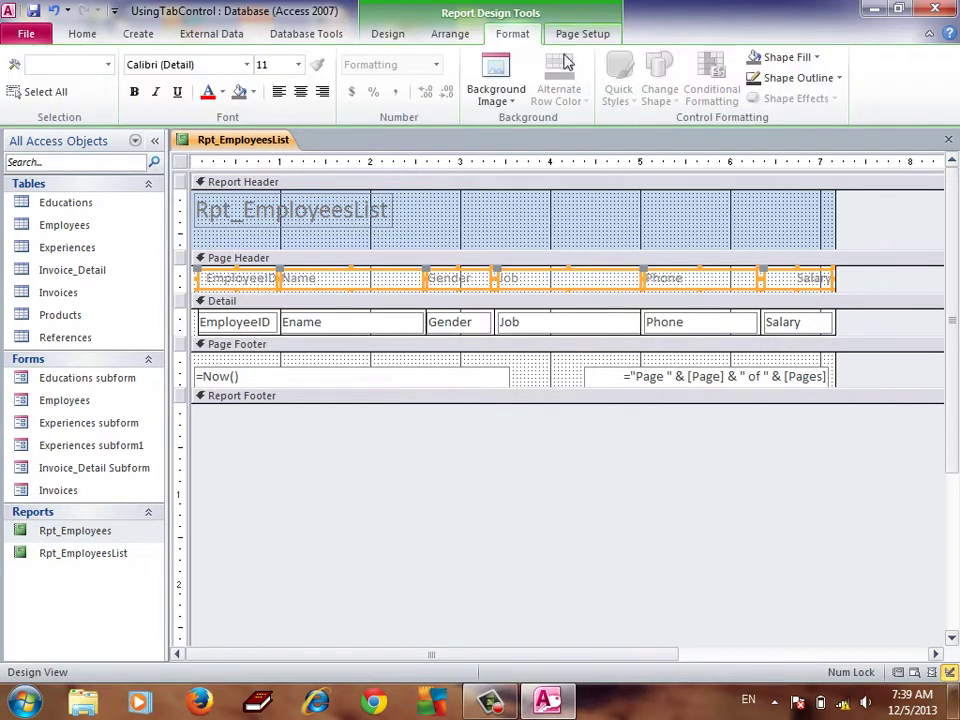
pyautogui.click(222, 92)
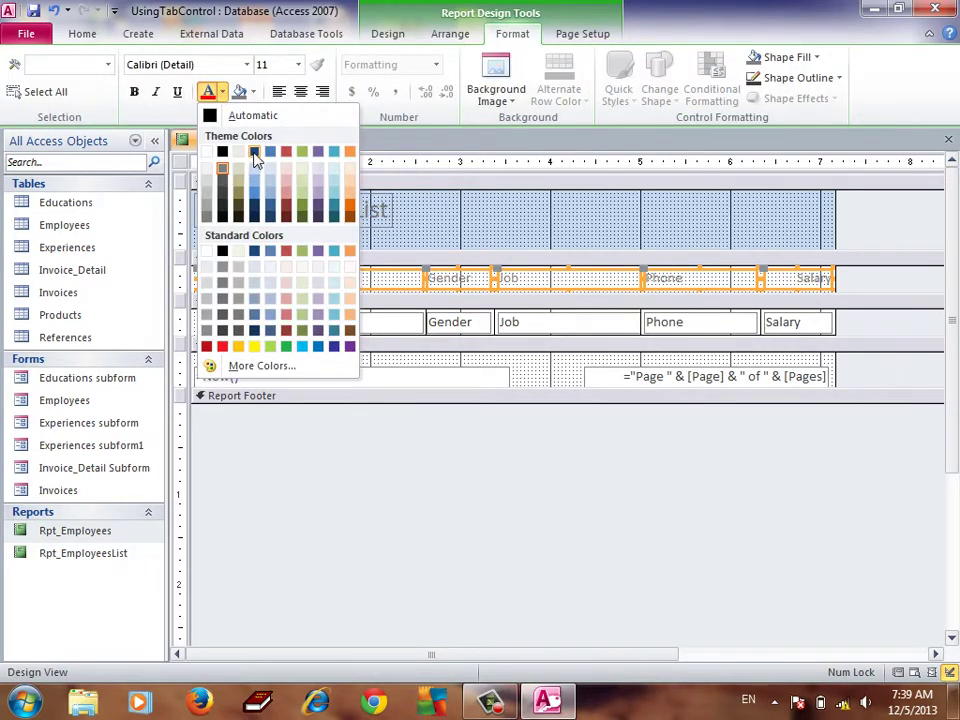
pyautogui.click(283, 153)
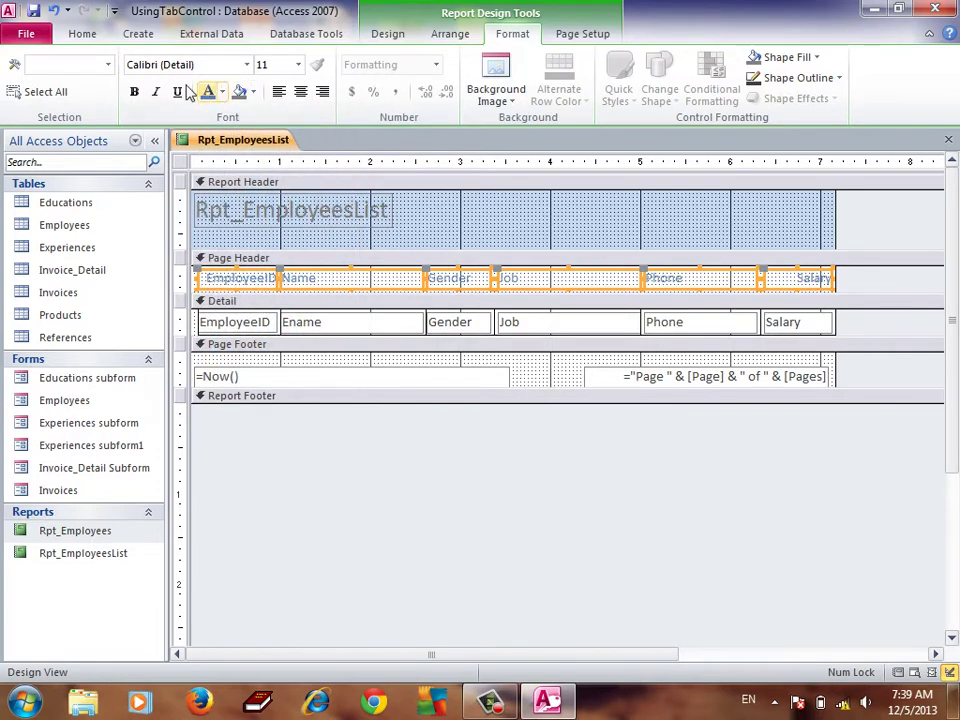
pyautogui.click(135, 92)
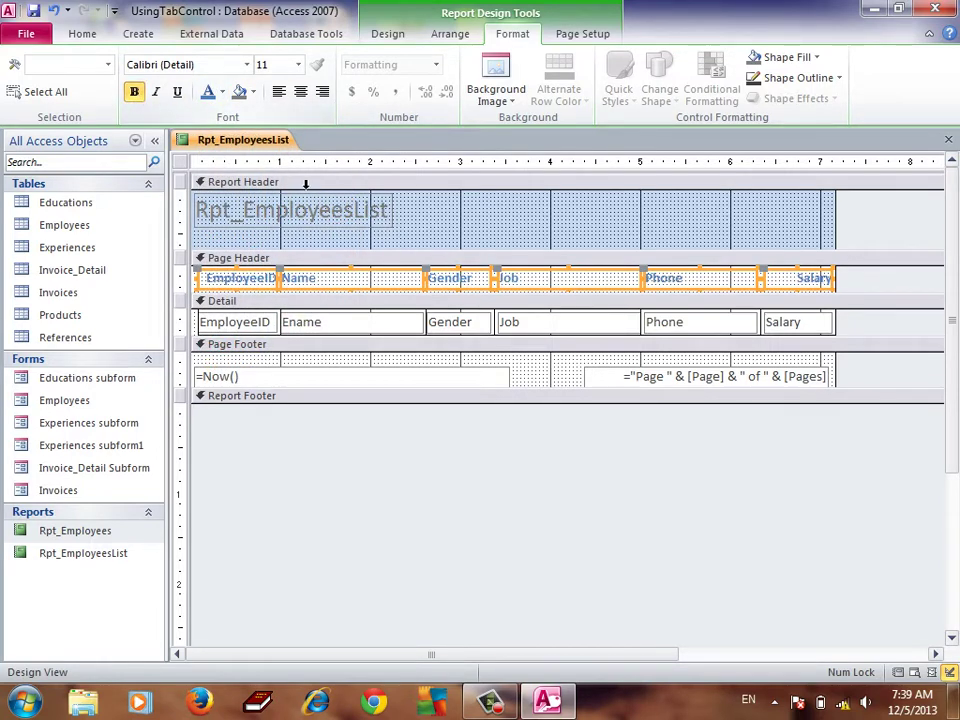
pyautogui.click(391, 37)
# Draw a rectangle across the Page Header and fill it orange
pyautogui.click(570, 98)
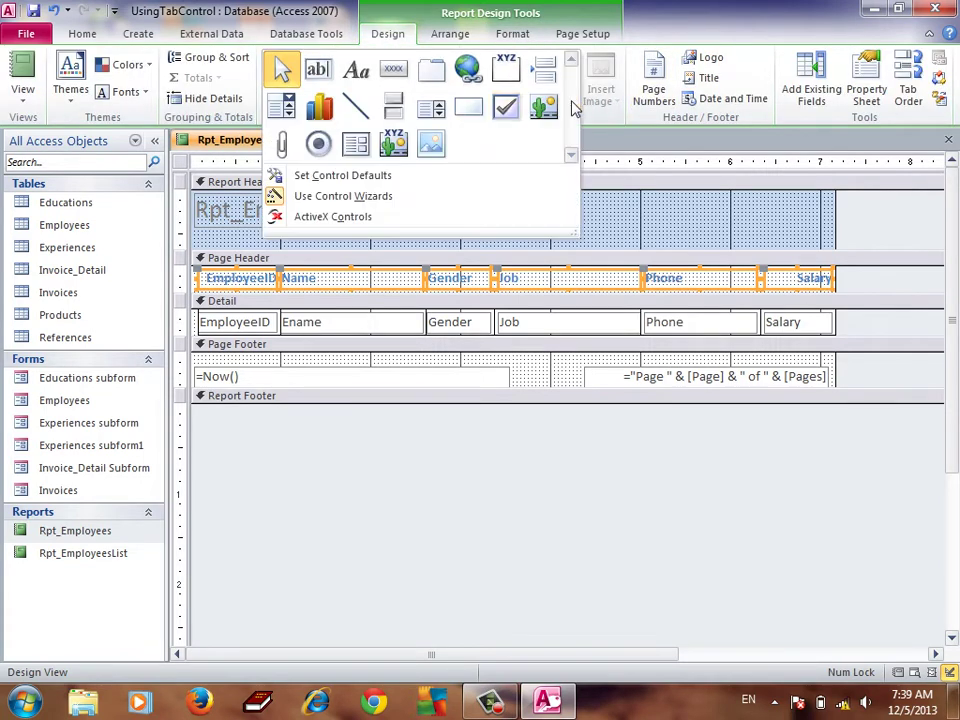
pyautogui.click(472, 115)
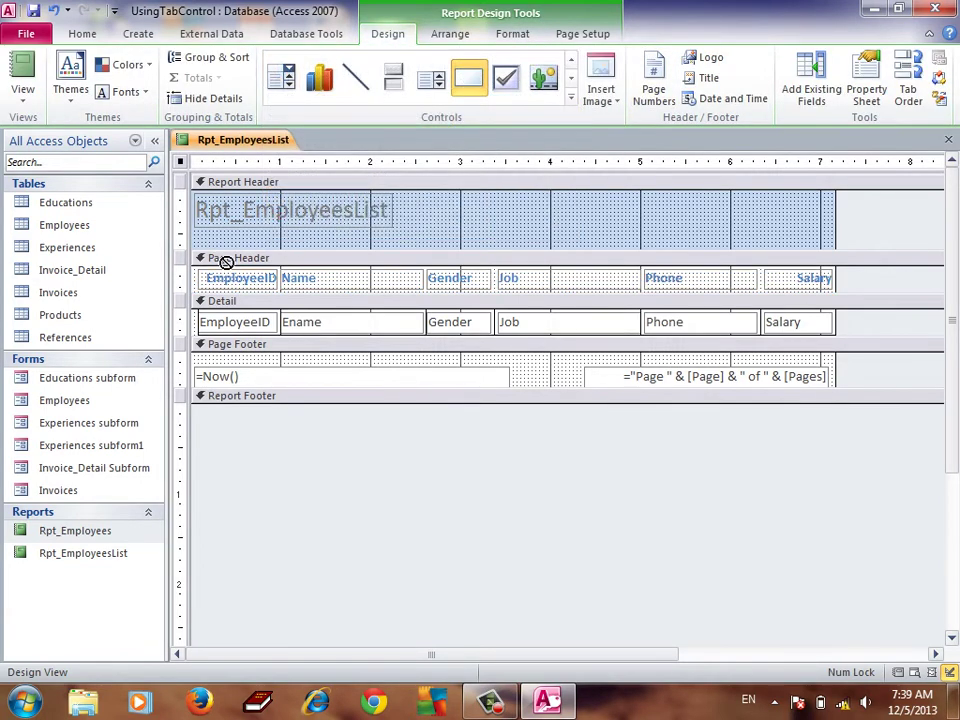
pyautogui.moveTo(201, 270); pyautogui.dragTo(838, 296)
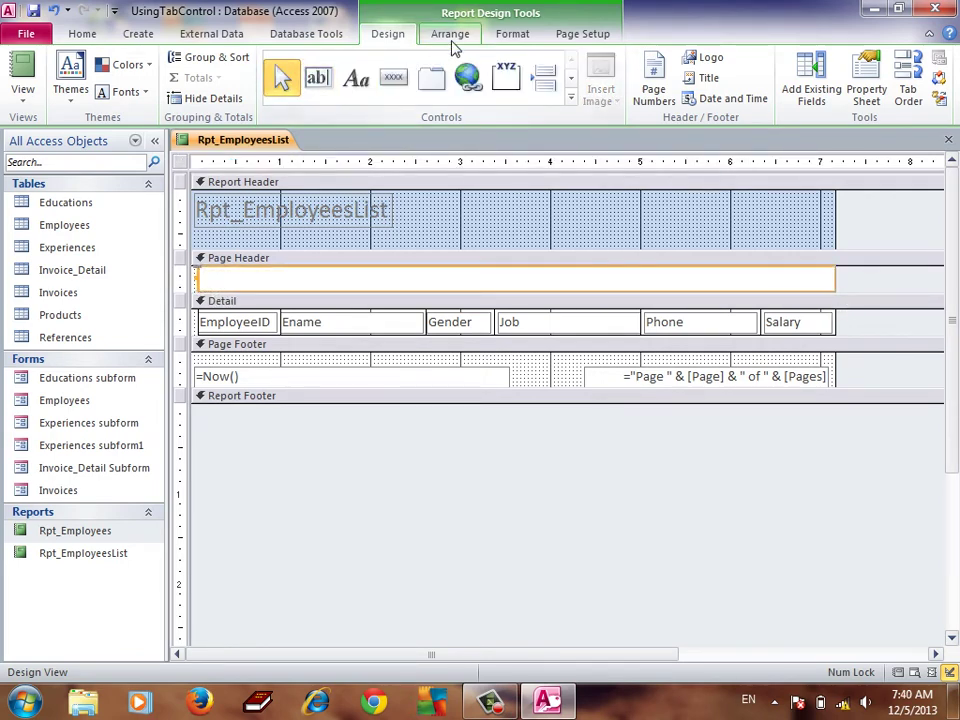
pyautogui.click(510, 35)
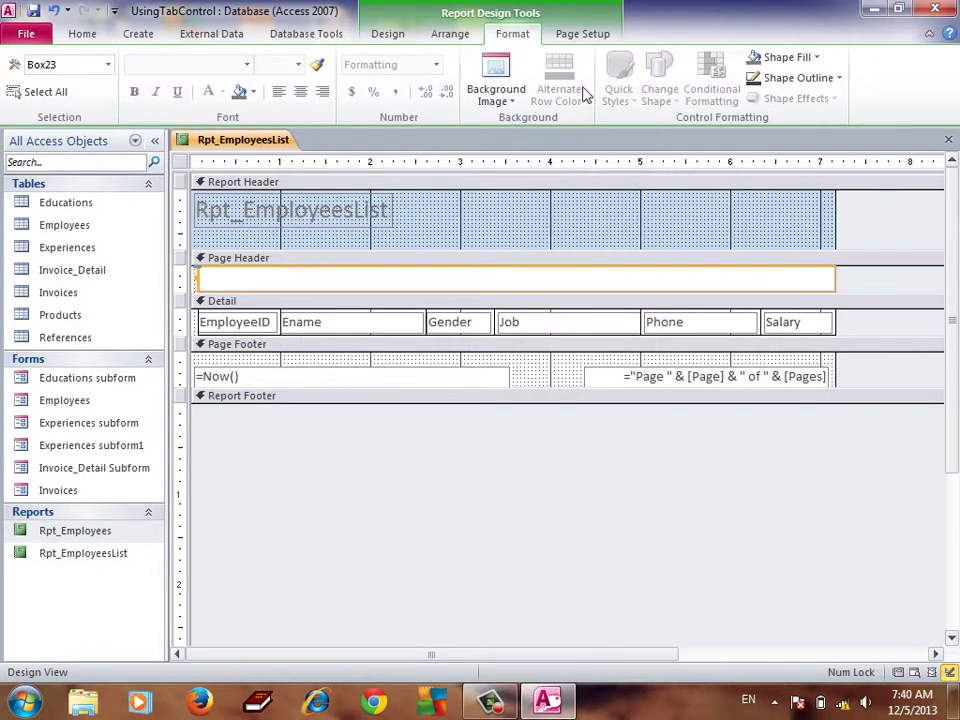
pyautogui.click(818, 58)
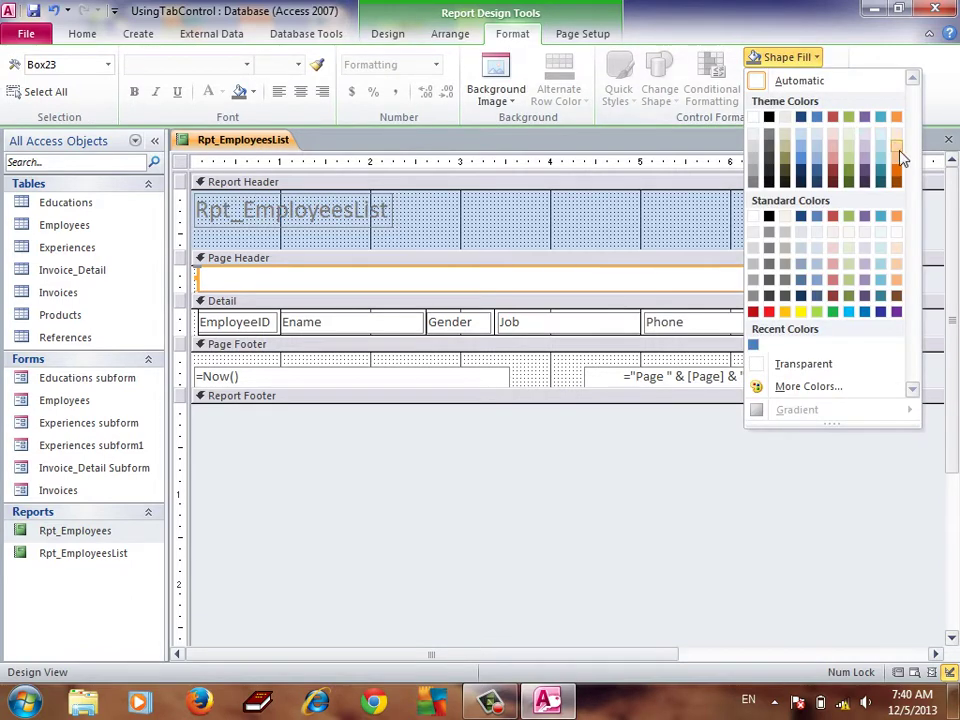
pyautogui.click(898, 176)
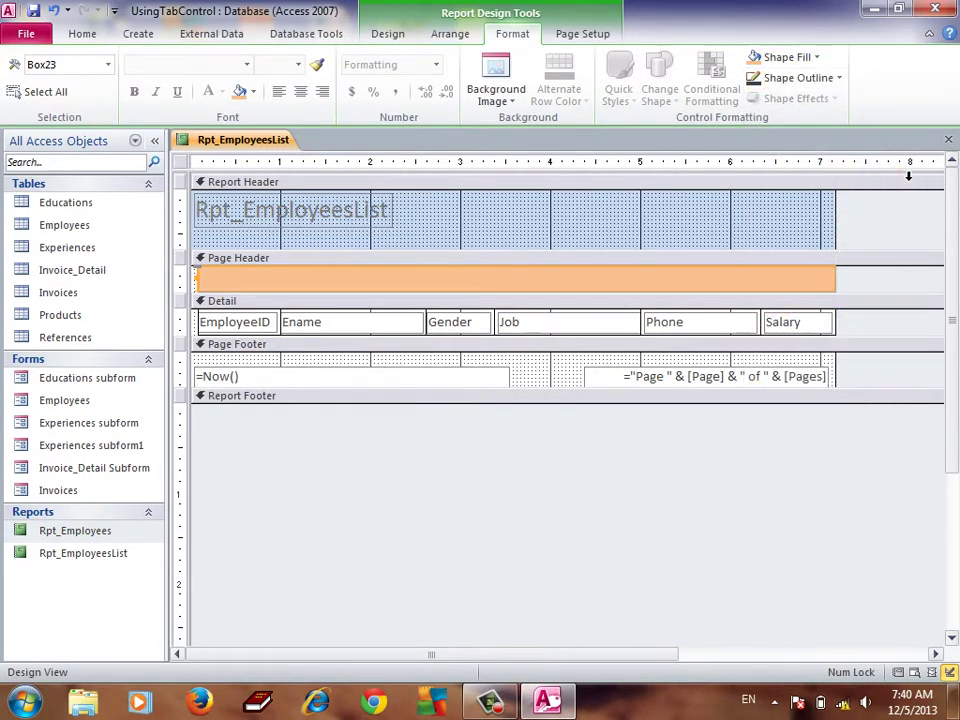
# Send the orange rectangle to the back, behind the column labels
pyautogui.rightClick(418, 290)
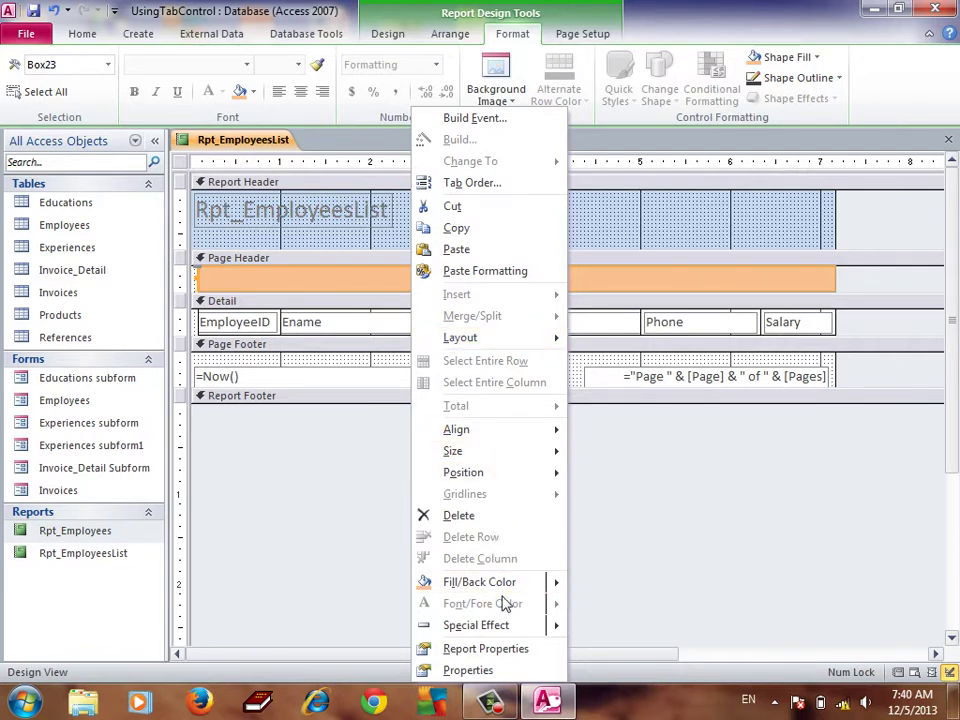
pyautogui.moveTo(489, 476)
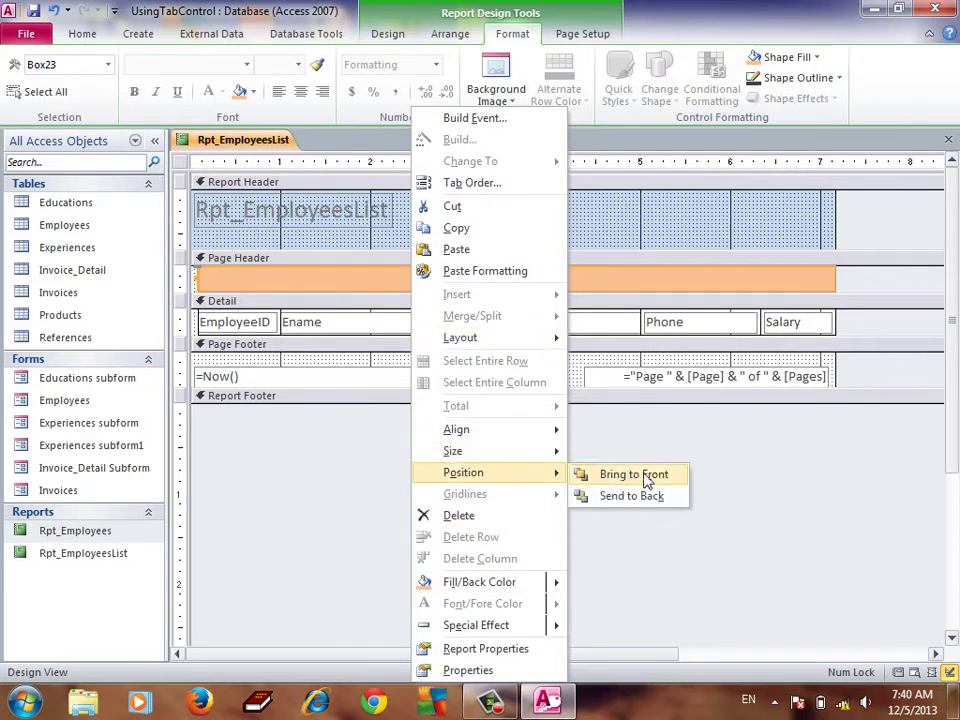
pyautogui.click(632, 496)
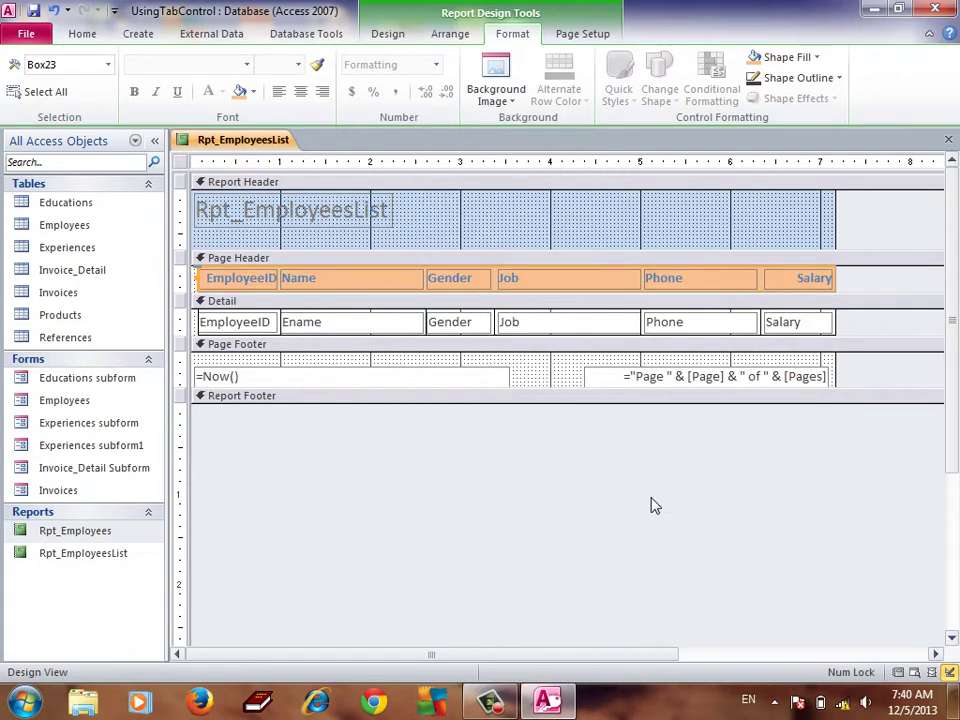
pyautogui.click(76, 37)
# Show the report in Print Preview, zooming out to the whole page and back in
pyautogui.click(24, 104)
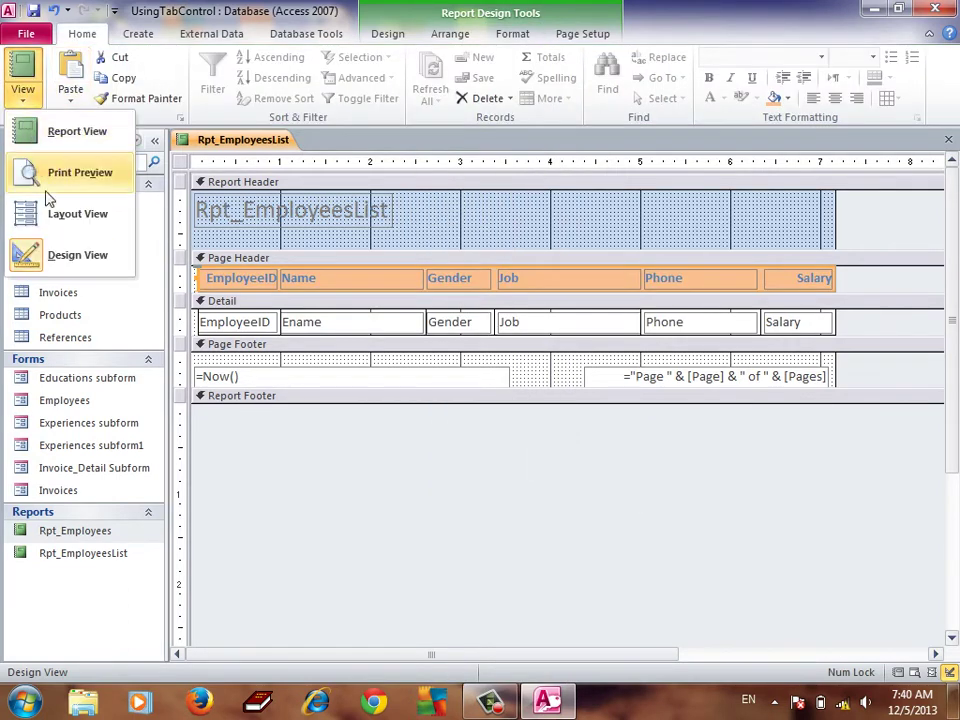
pyautogui.click(55, 190)
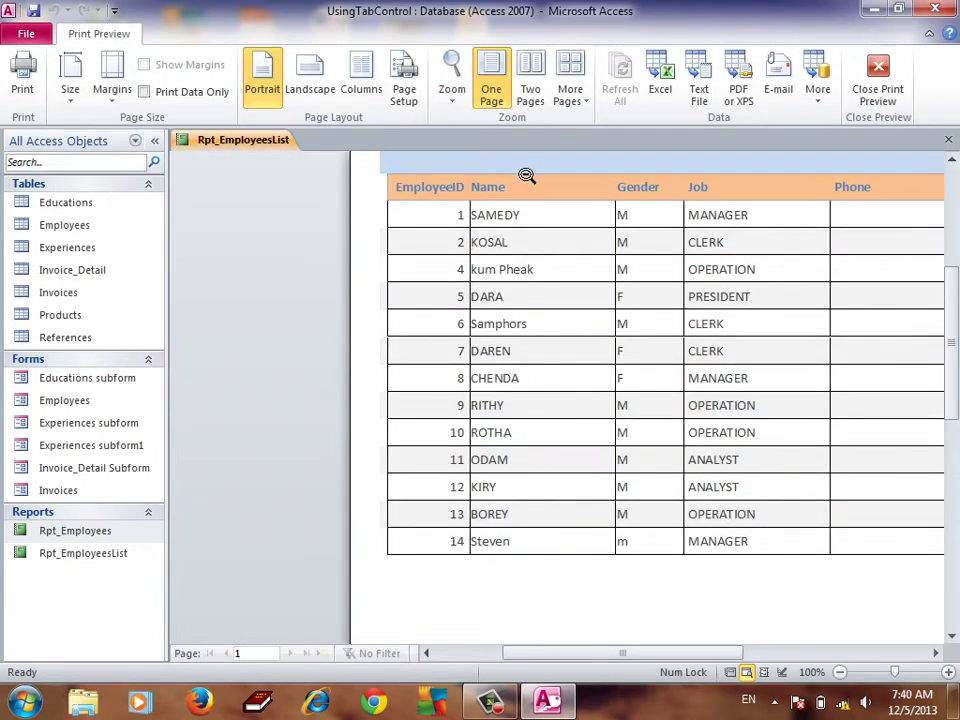
pyautogui.click(516, 171)
pyautogui.click(515, 171)
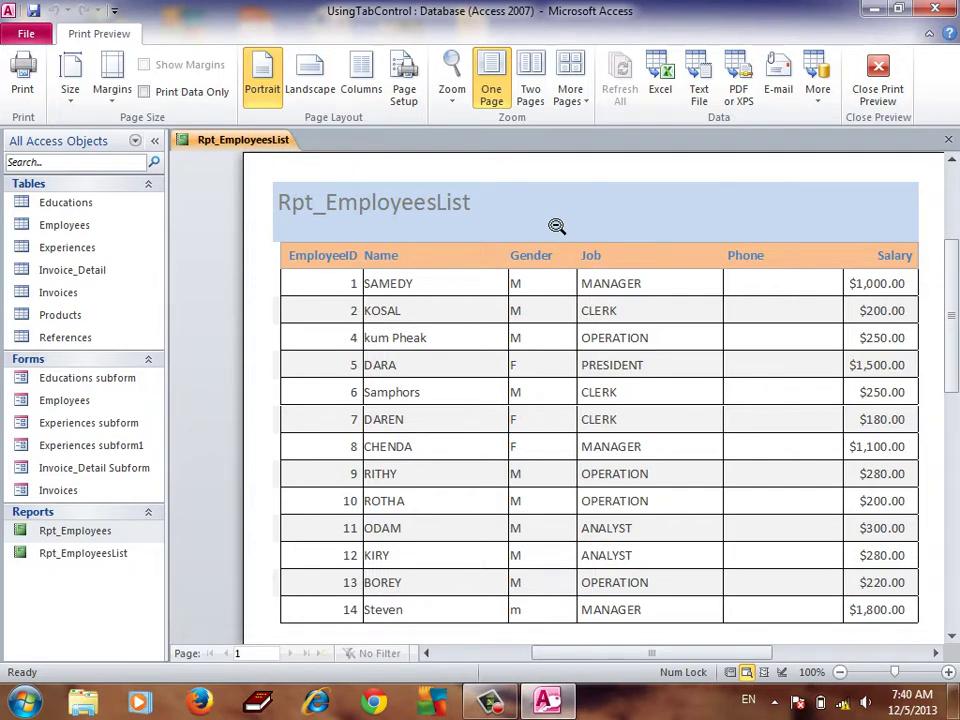
pyautogui.rightClick(530, 332)
# Back in Design View, enlarge the Report and Page Headers and move the six labels to the bottom
pyautogui.click(548, 386)
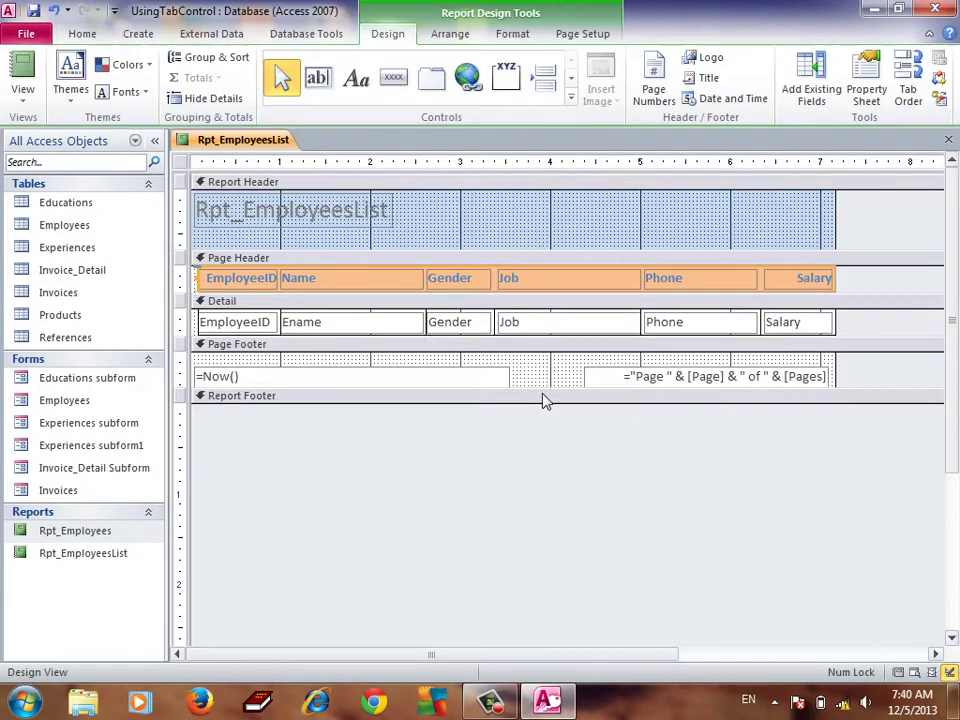
pyautogui.moveTo(395, 257); pyautogui.dragTo(396, 268)
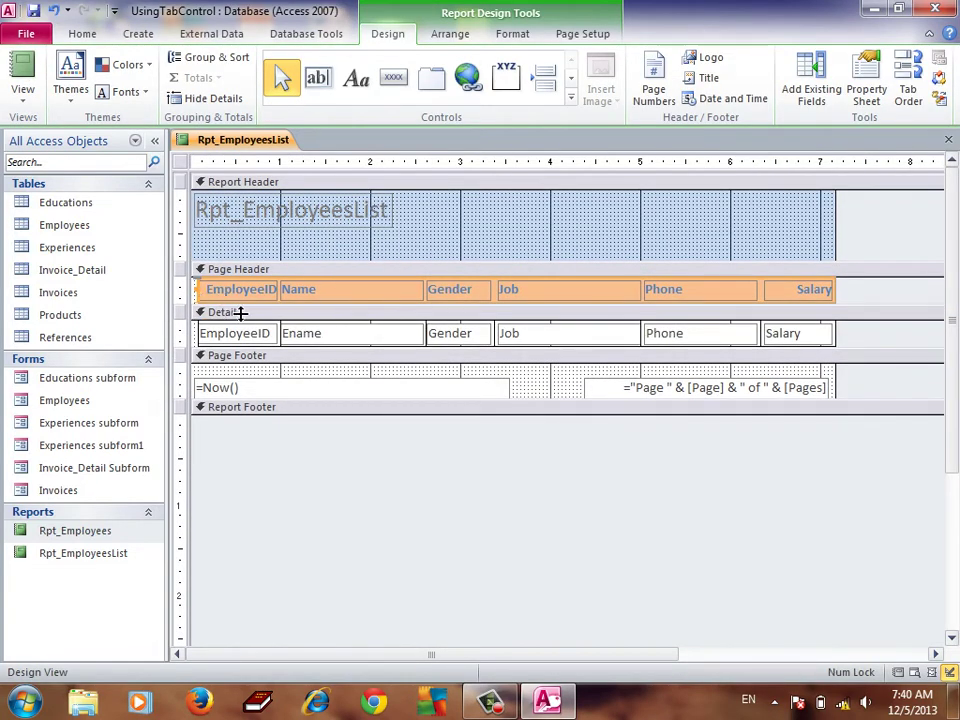
pyautogui.moveTo(240, 313); pyautogui.dragTo(232, 349)
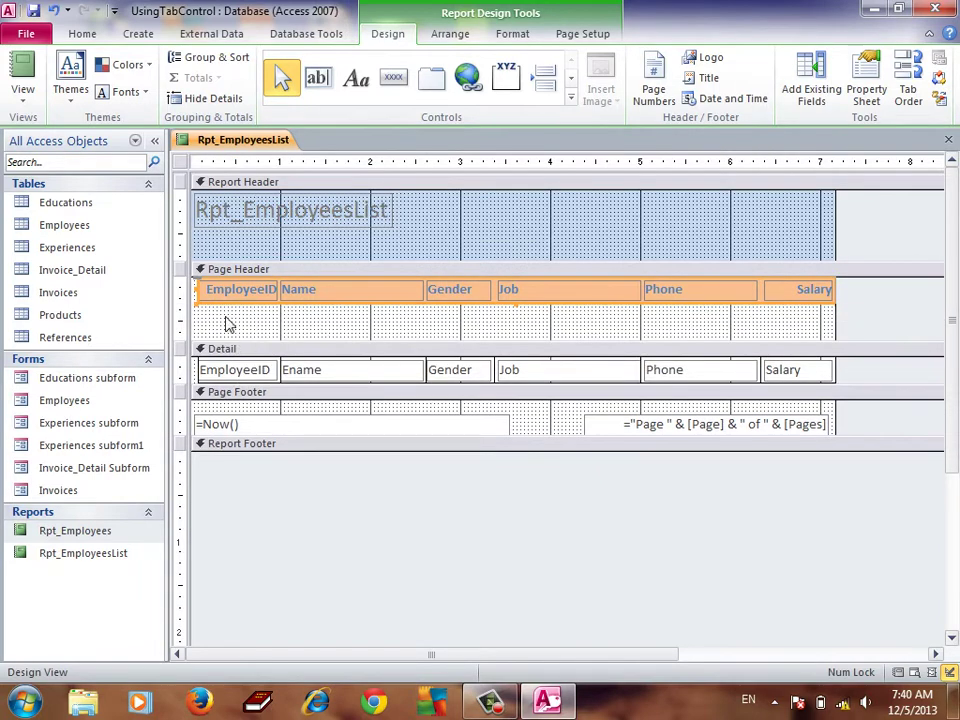
pyautogui.click(203, 323)
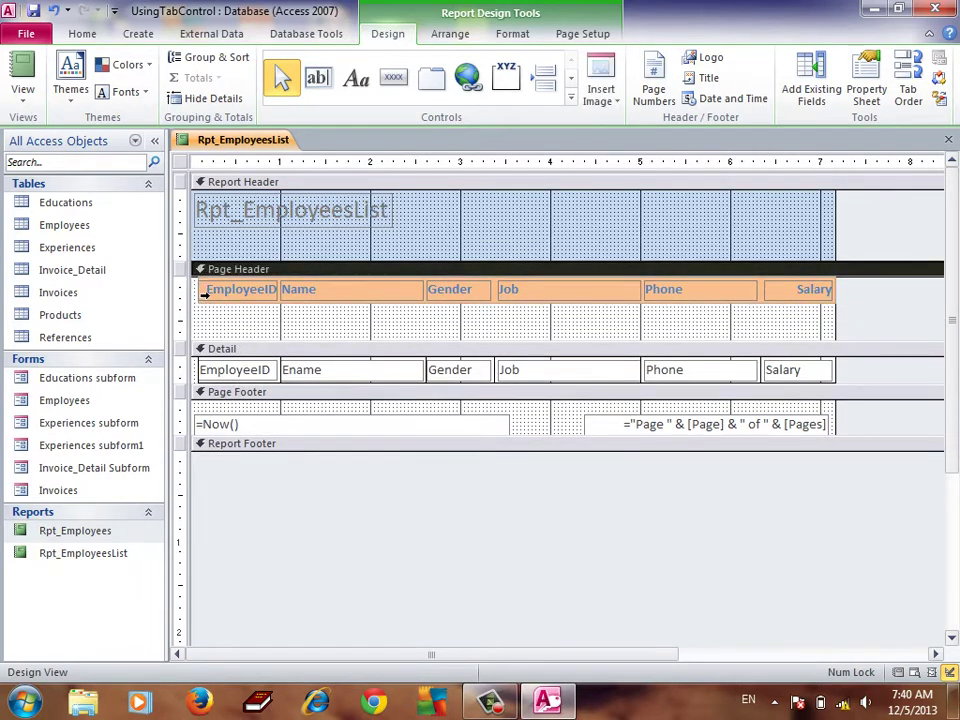
pyautogui.click(203, 292)
pyautogui.moveTo(252, 311); pyautogui.dragTo(251, 340)
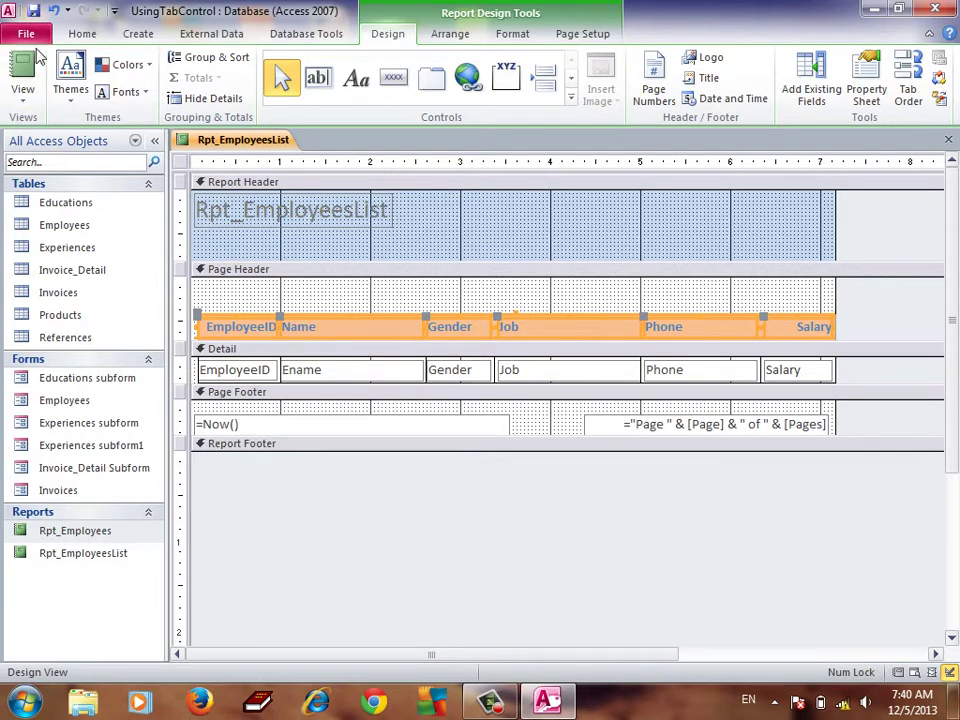
# Preview the new header spacing, then return to Design View
pyautogui.click(22, 100)
pyautogui.click(75, 178)
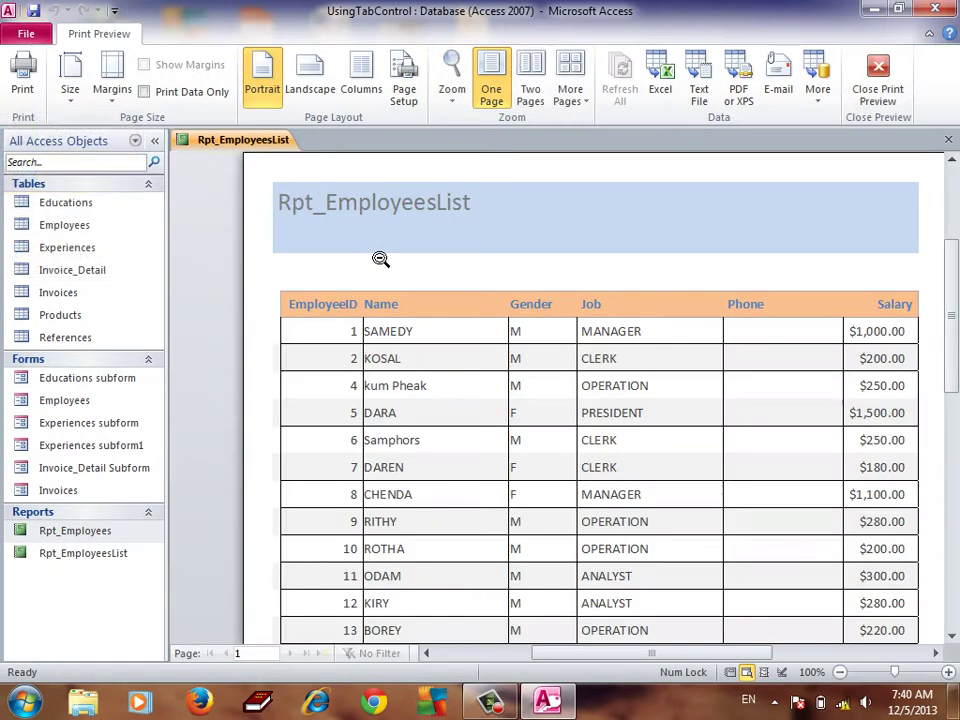
pyautogui.rightClick(330, 263)
pyautogui.click(348, 312)
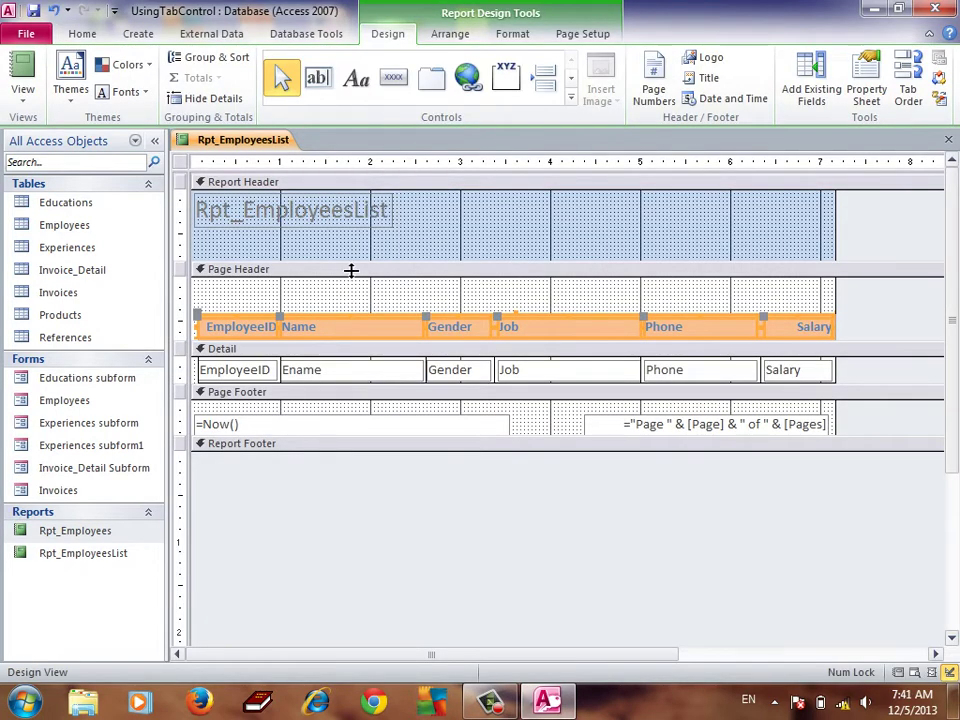
# Move the report title right and down and delete its 'Rpt_' prefix
pyautogui.moveTo(362, 222); pyautogui.dragTo(405, 240)
pyautogui.click(410, 197)
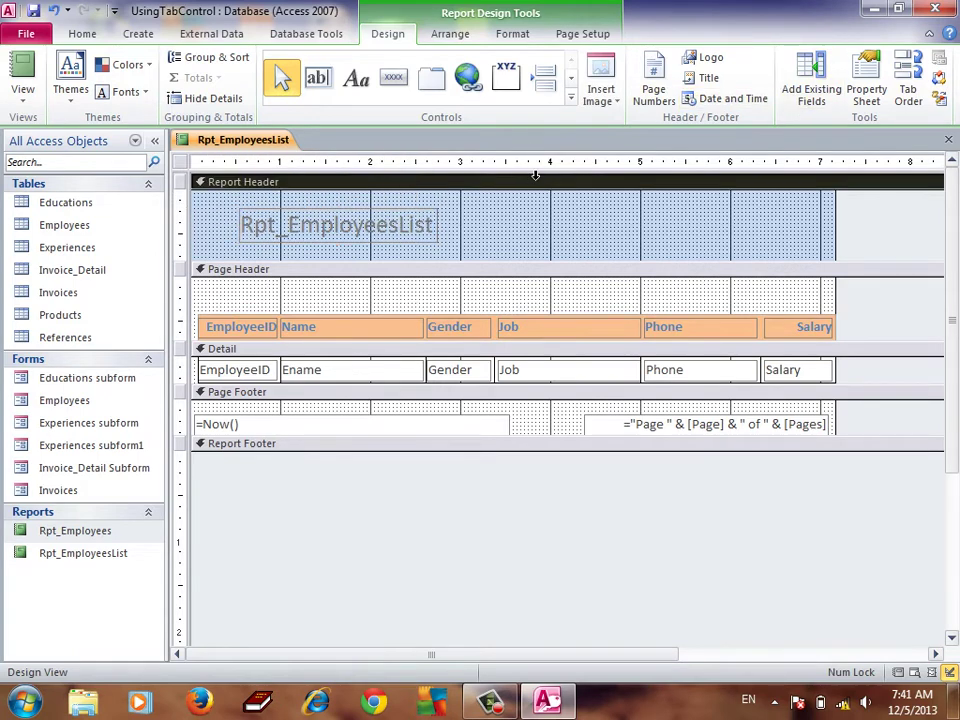
pyautogui.click(280, 240)
pyautogui.moveTo(288, 225); pyautogui.dragTo(241, 225)
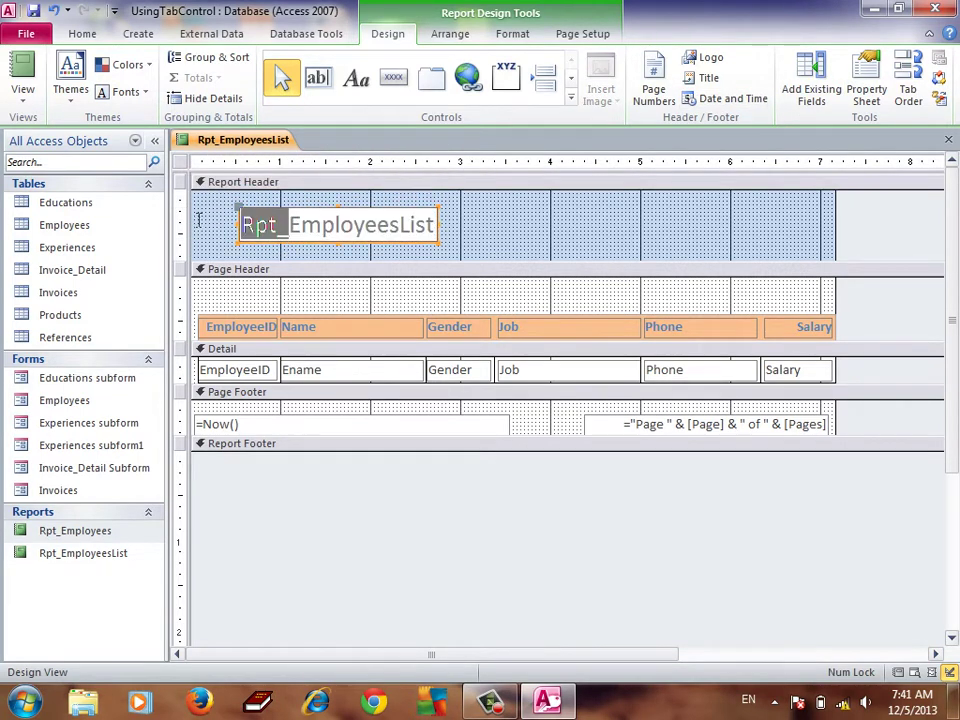
pyautogui.press('Delete')
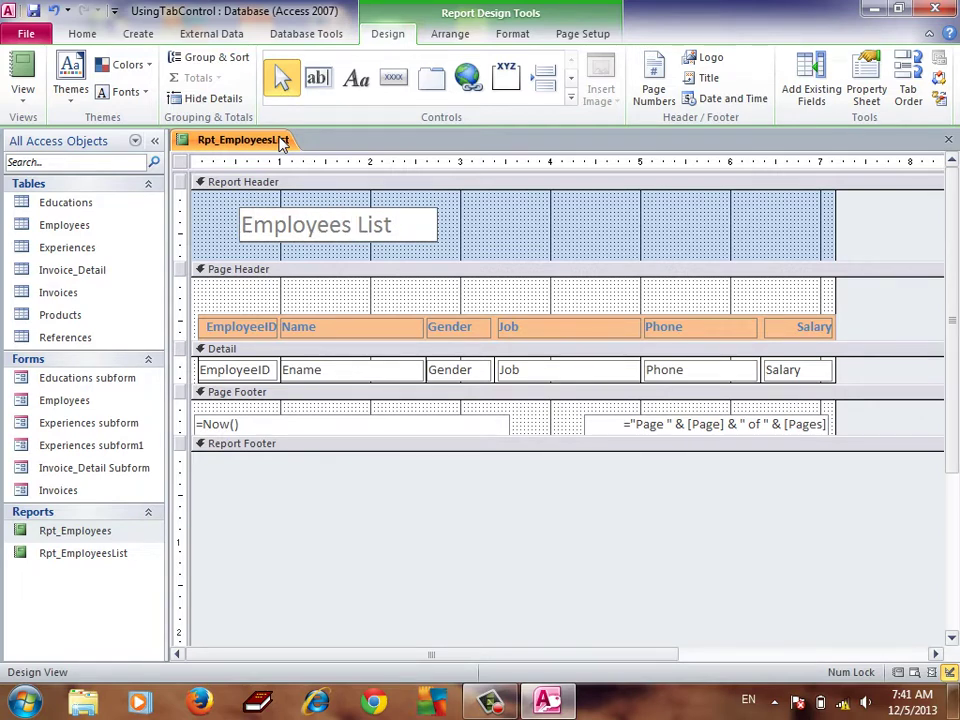
pyautogui.click(497, 240)
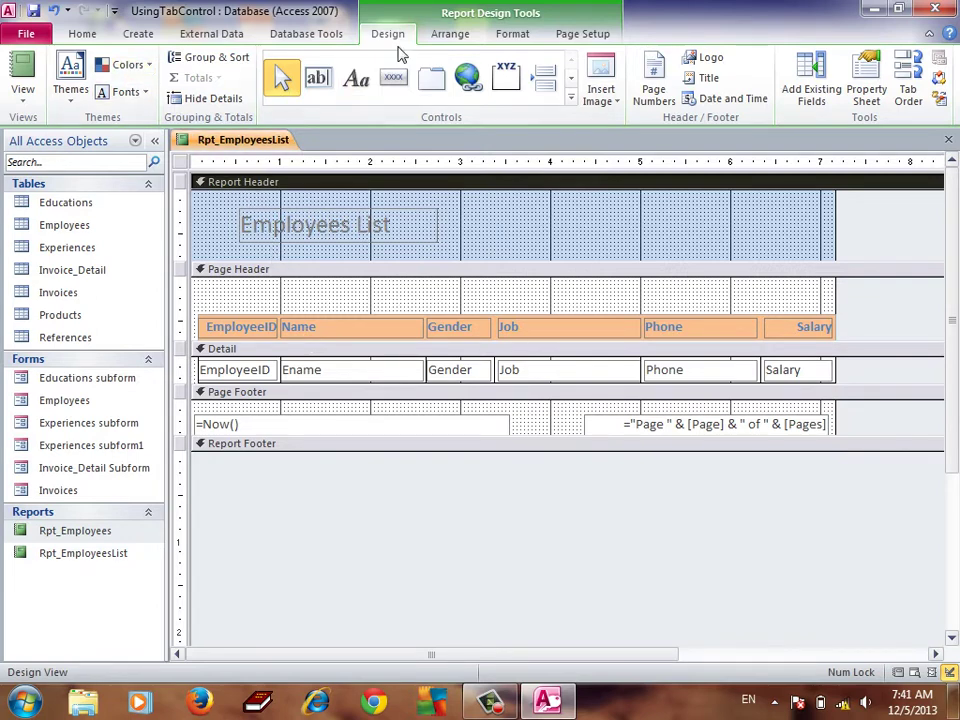
# Draw a vertical divider line between the EmployeeID and Name headings and save the report
pyautogui.click(570, 99)
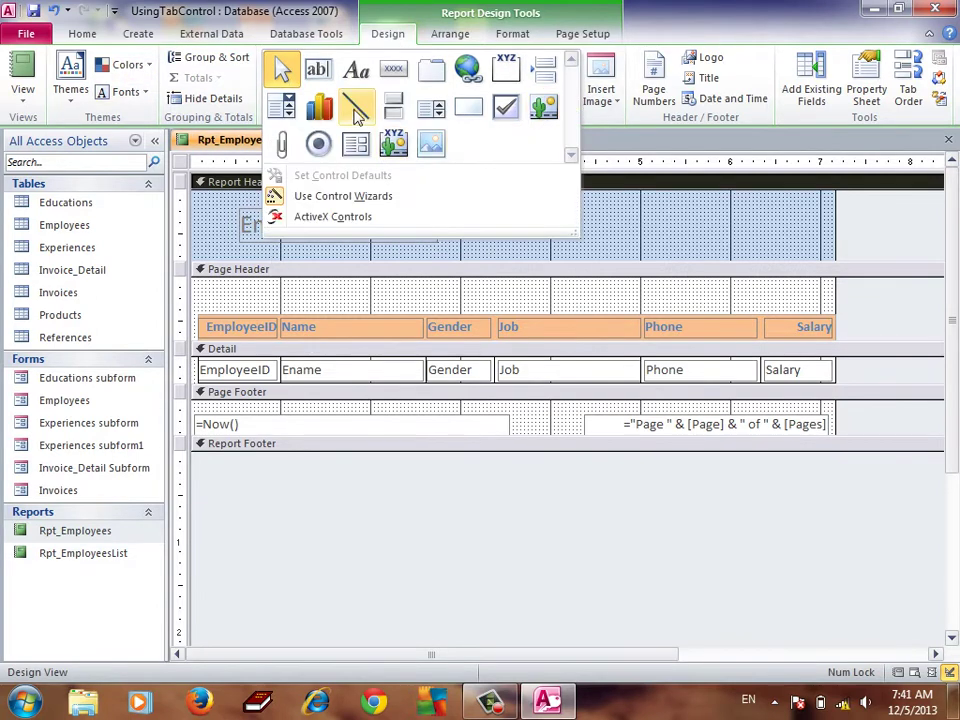
pyautogui.click(356, 101)
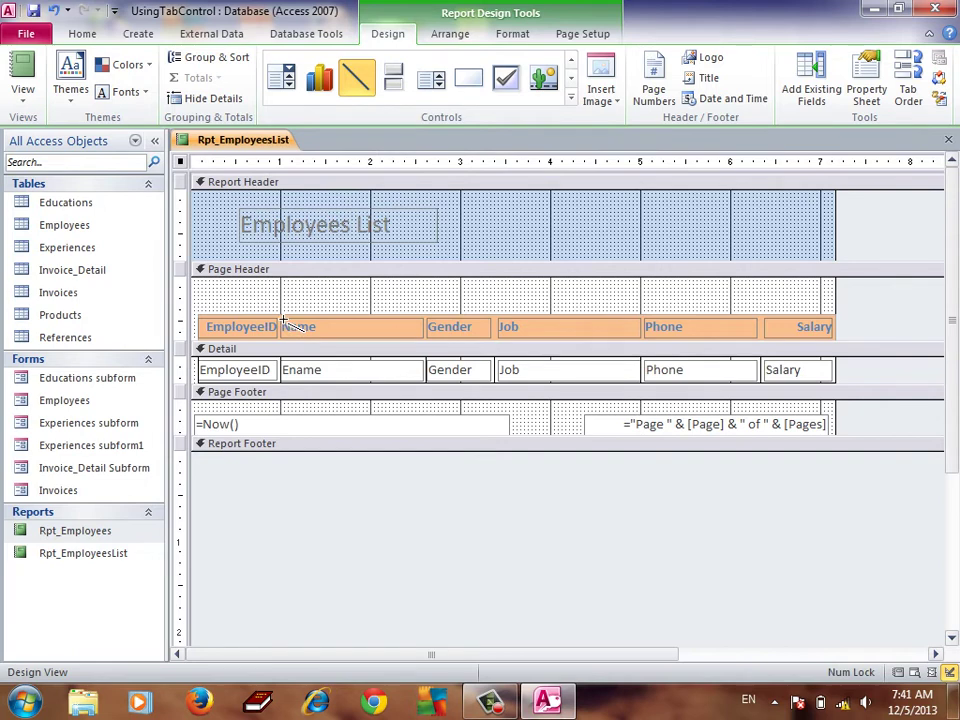
pyautogui.moveTo(283, 316); pyautogui.dragTo(283, 345)
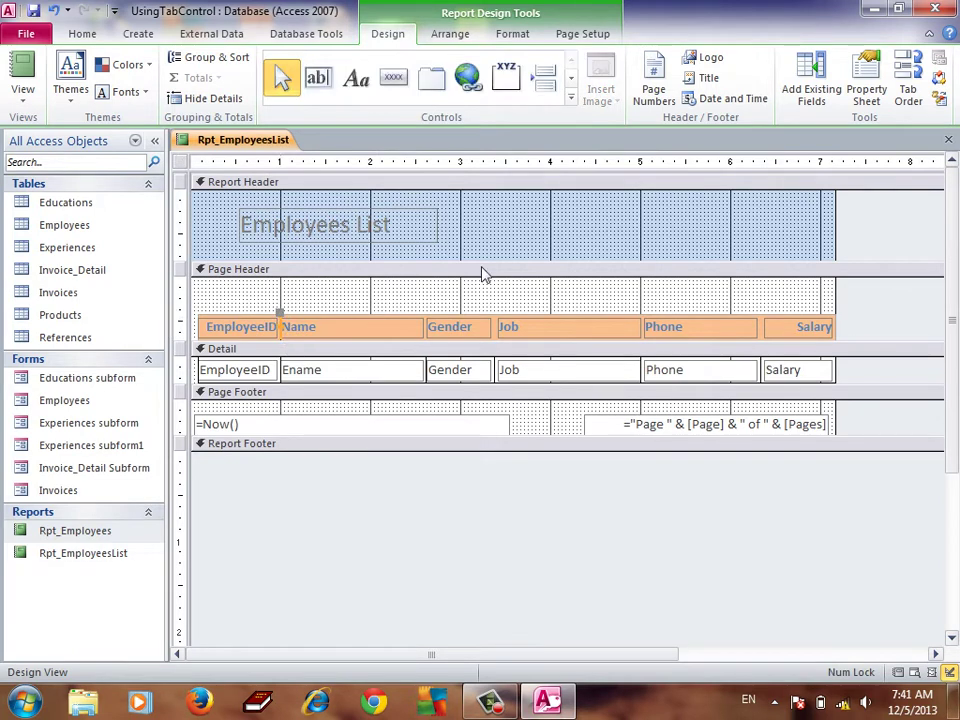
pyautogui.click(358, 290)
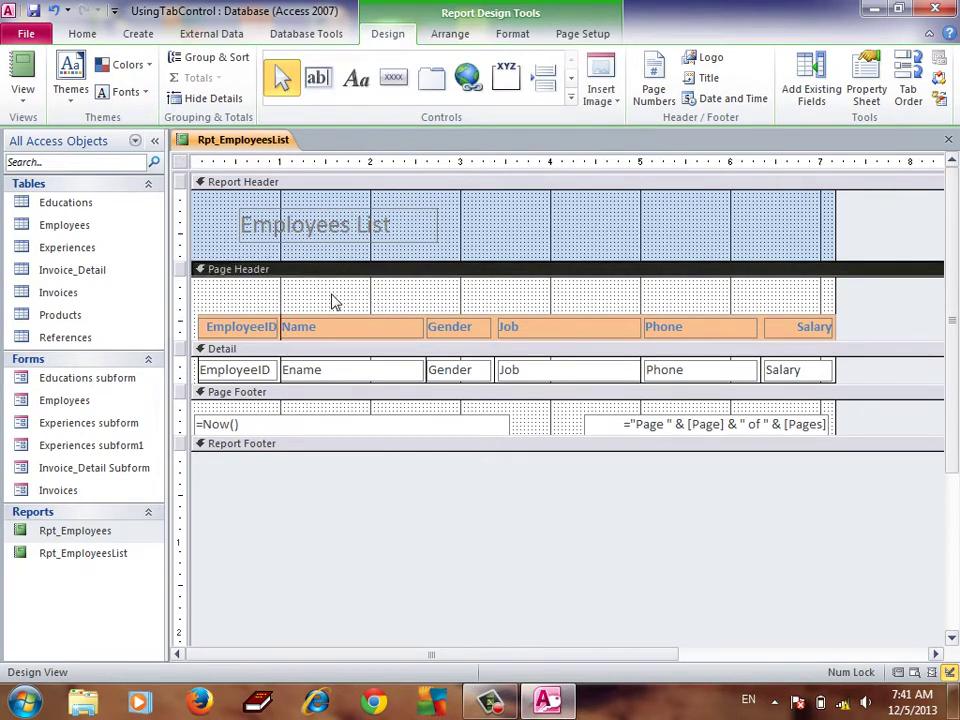
pyautogui.click(33, 12)
pyautogui.click(22, 88)
pyautogui.click(36, 180)
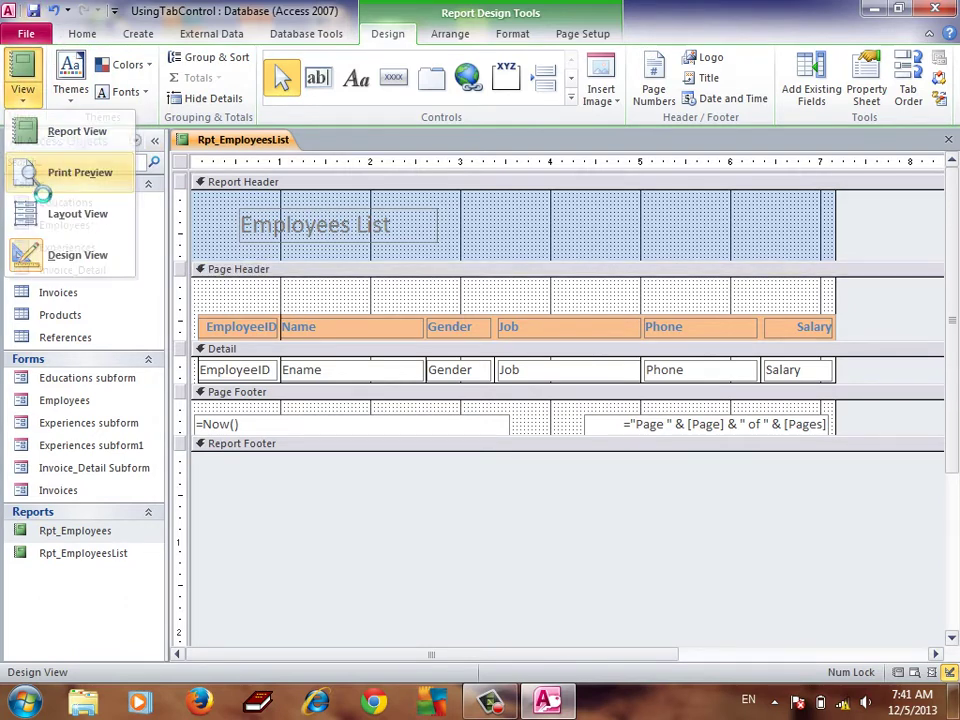
pyautogui.rightClick(487, 236)
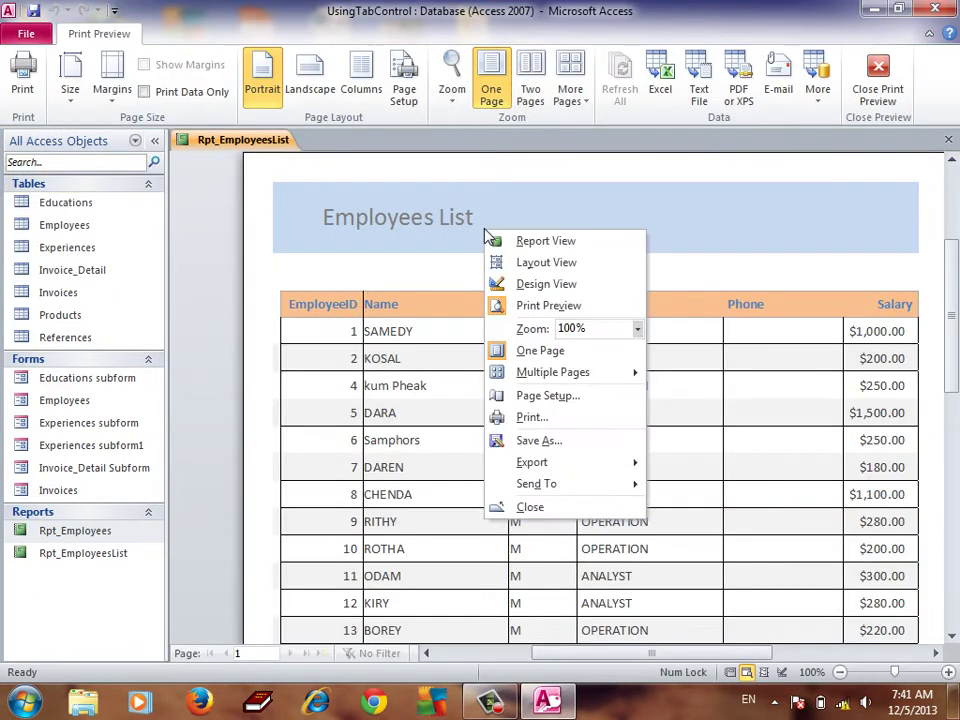
pyautogui.click(546, 284)
pyautogui.click(414, 328)
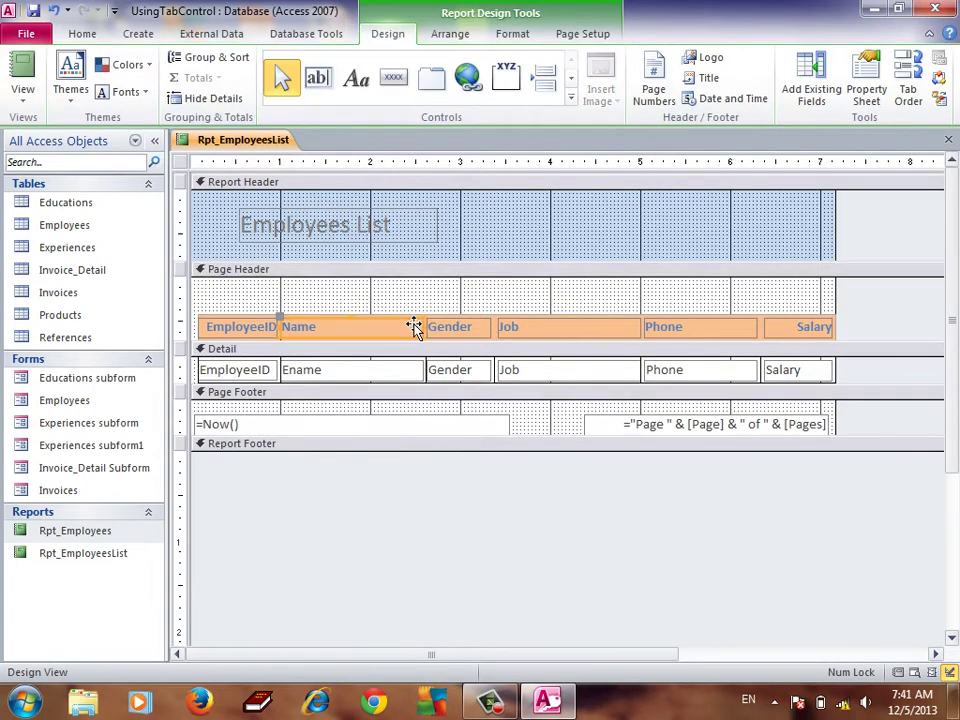
pyautogui.click(407, 315)
pyautogui.click(414, 326)
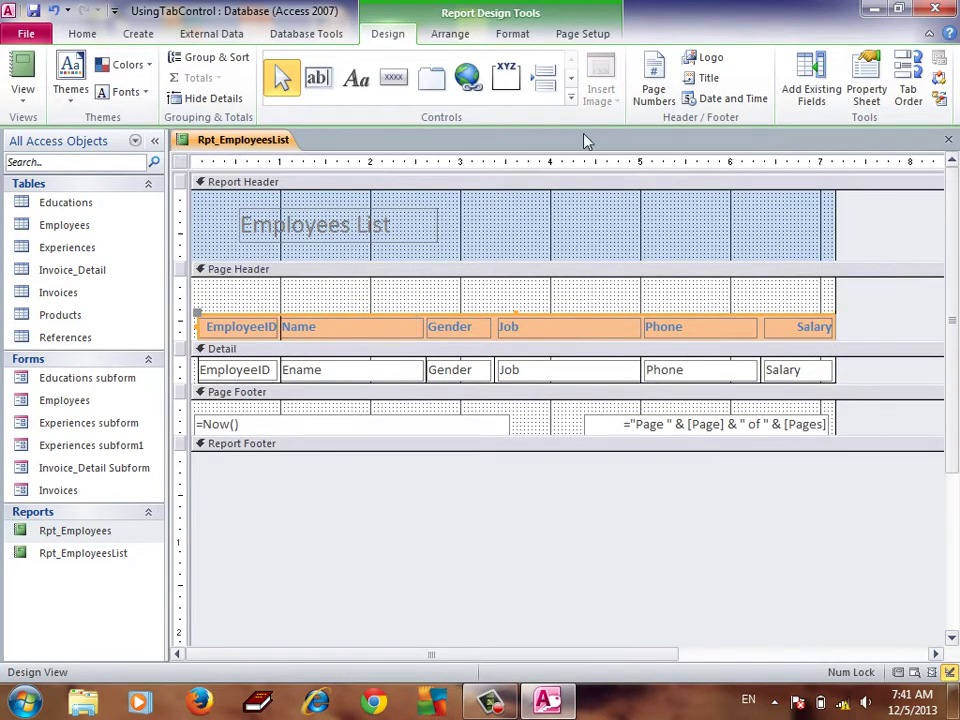
# Give the heading box a theme-colour outline and make the Page Header taller
pyautogui.click(512, 36)
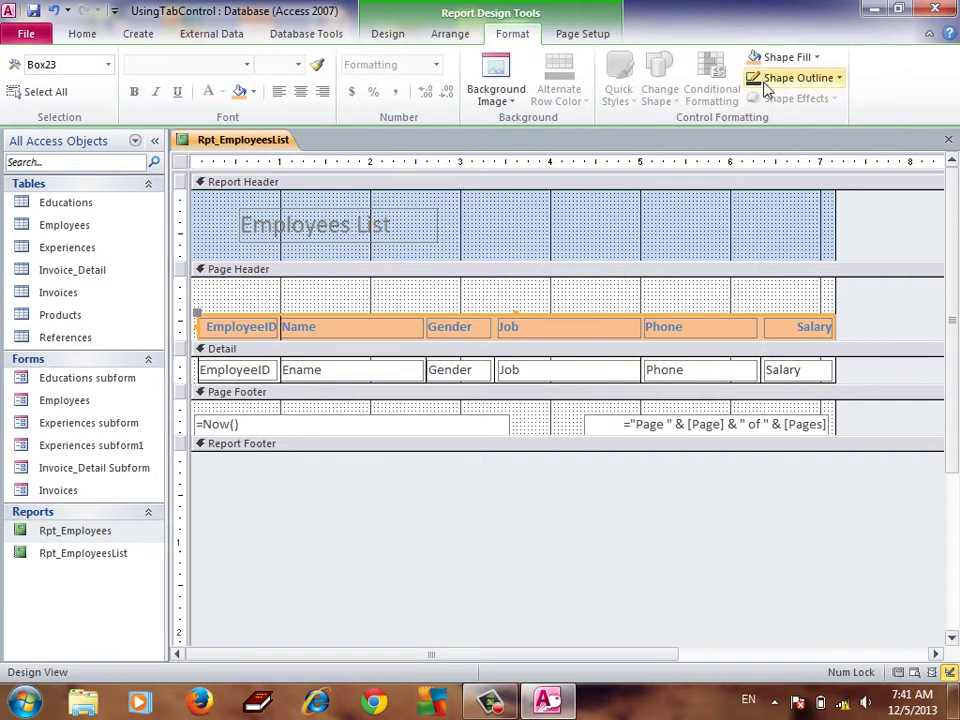
pyautogui.click(842, 80)
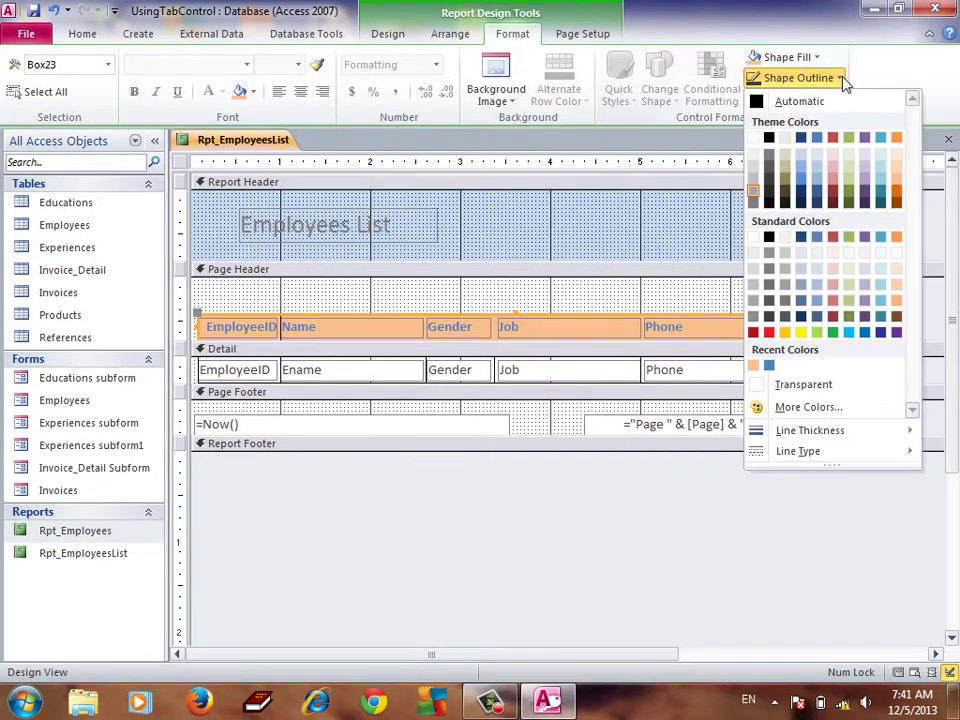
pyautogui.click(768, 141)
pyautogui.click(626, 289)
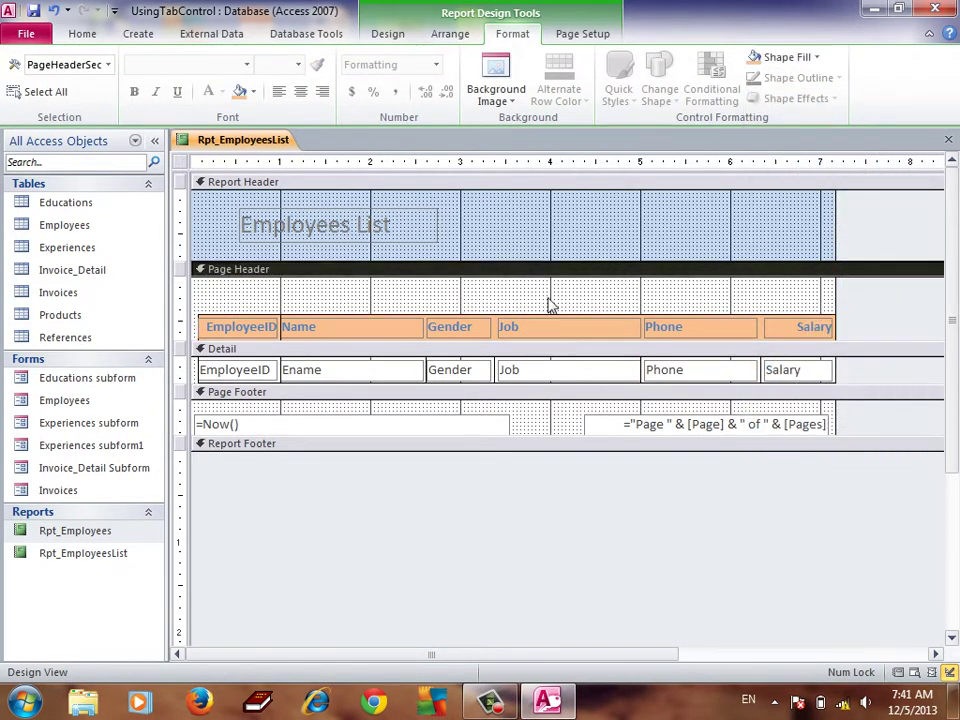
pyautogui.moveTo(311, 349); pyautogui.dragTo(311, 378)
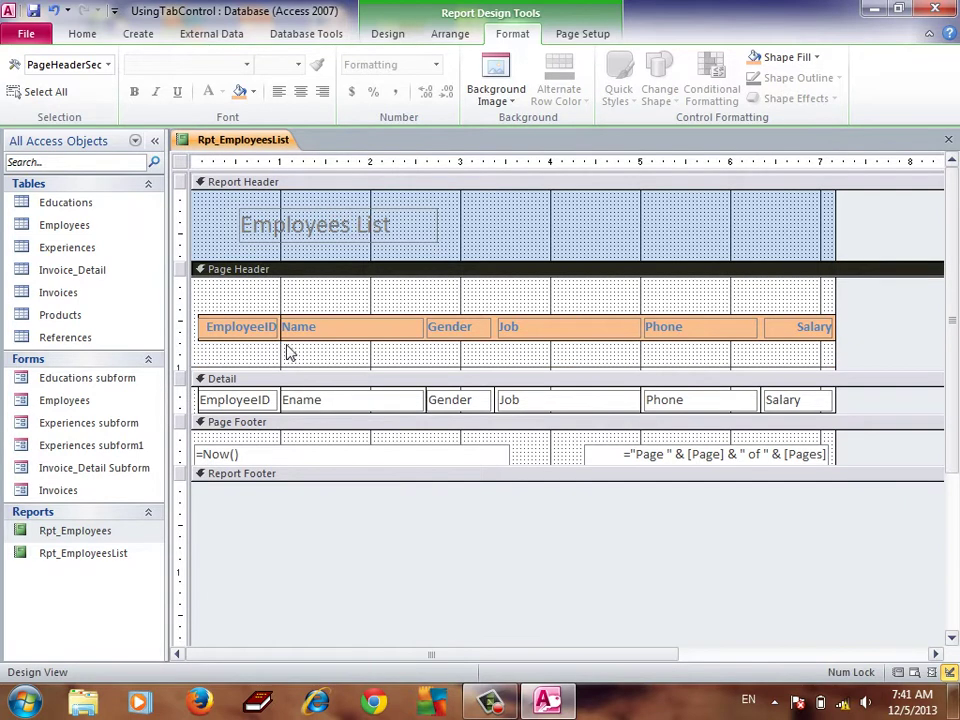
# Paste a copy of the divider line between Name and Gender, aligned to Job's edge
pyautogui.click(285, 343)
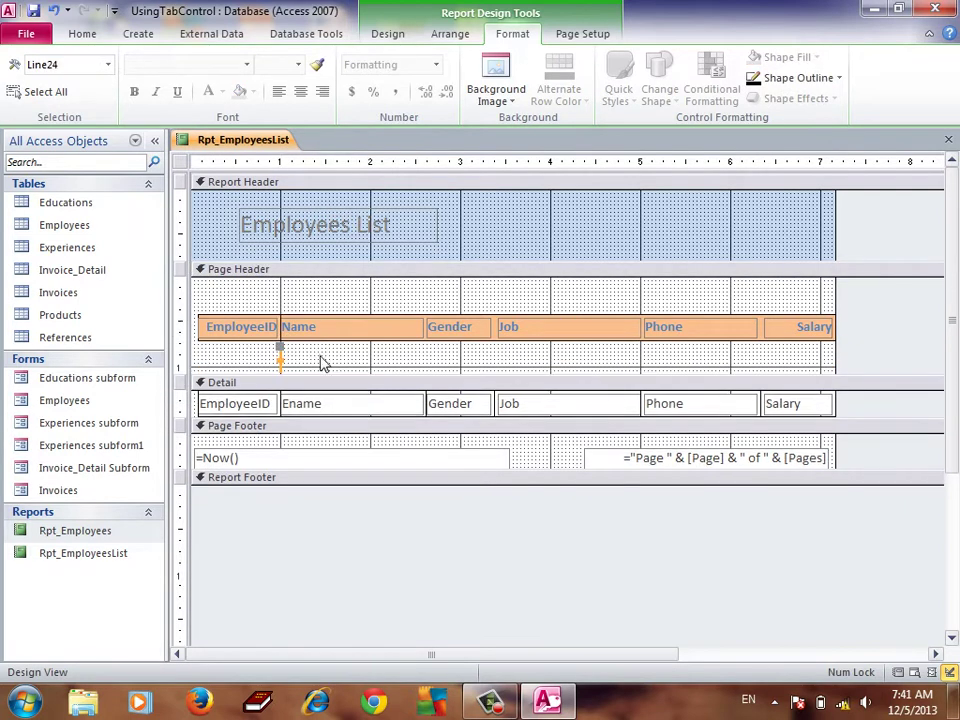
pyautogui.click(290, 368)
pyautogui.press('Tab')
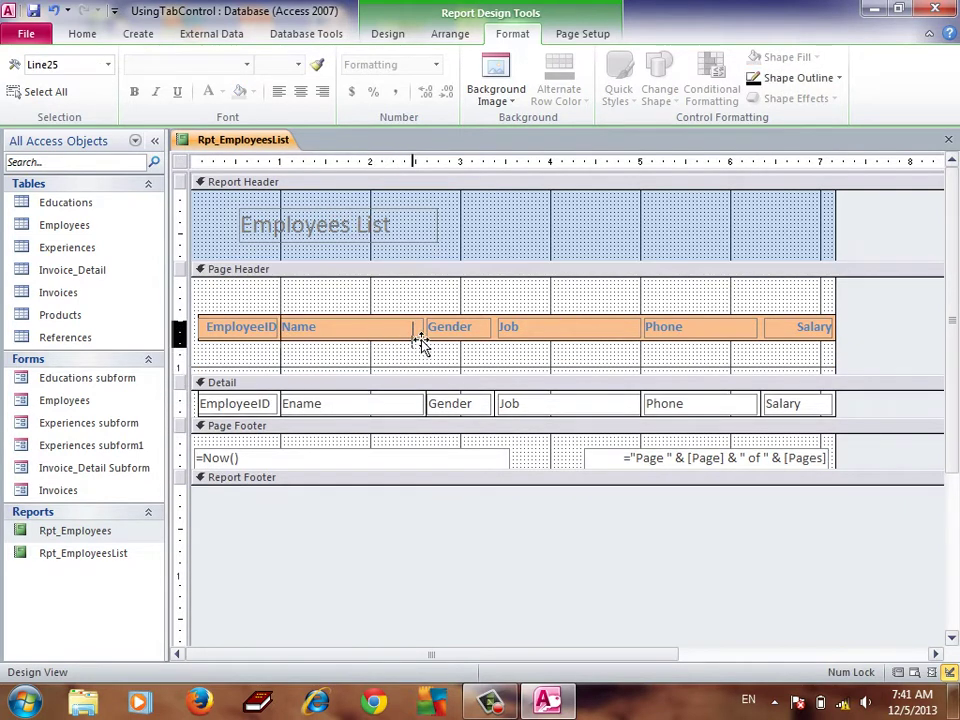
pyautogui.click(432, 337)
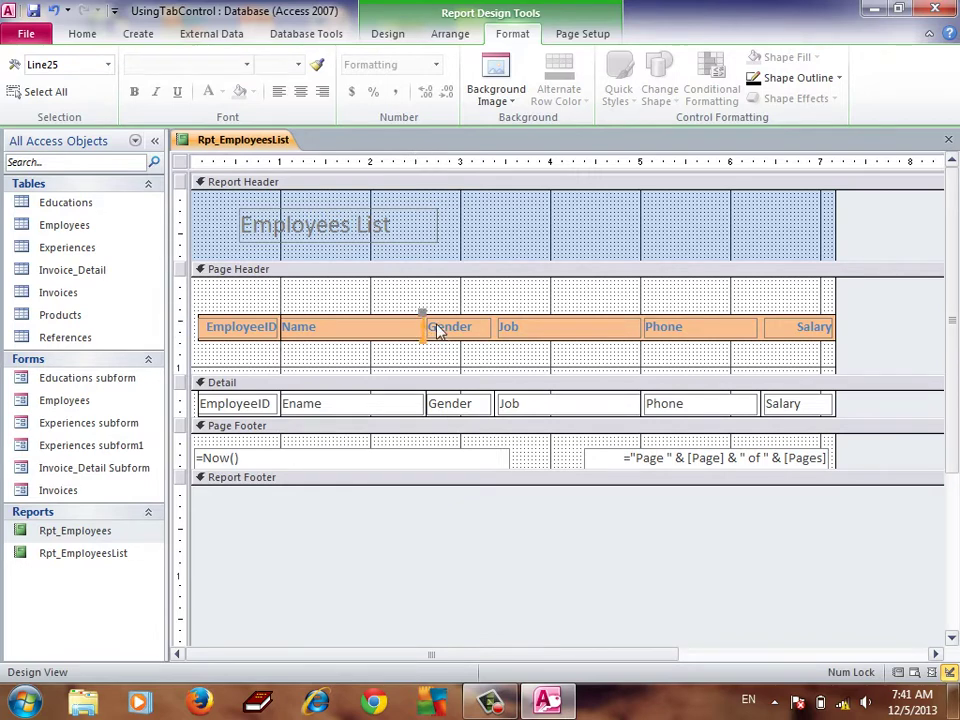
pyautogui.moveTo(457, 330); pyautogui.dragTo(430, 343)
pyautogui.click(426, 369)
pyautogui.click(429, 371)
pyautogui.moveTo(512, 342); pyautogui.dragTo(500, 341)
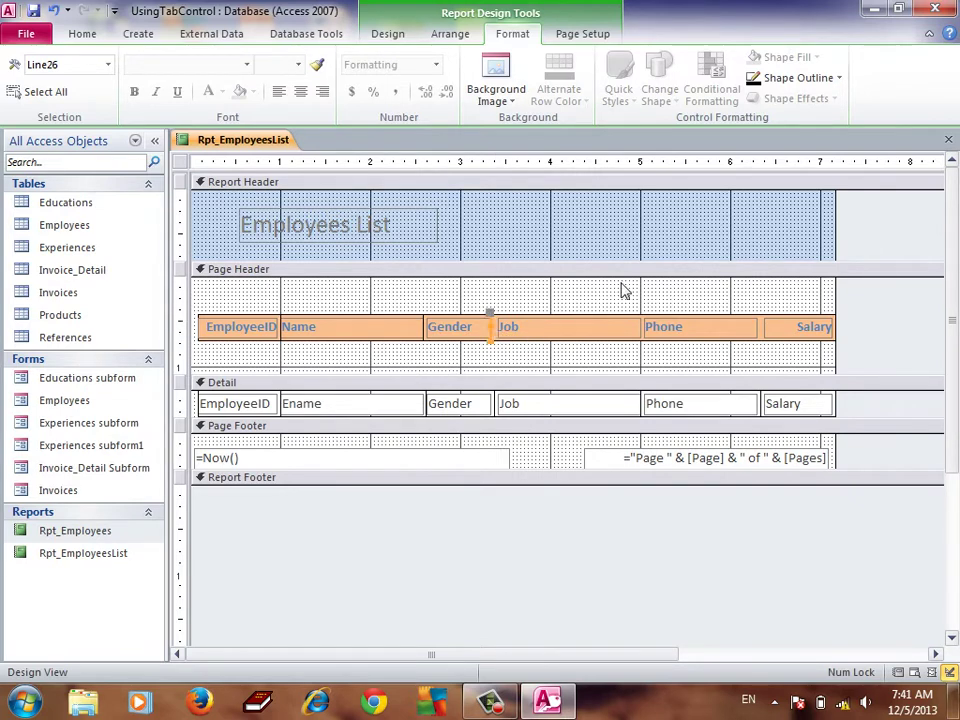
# Paste divider lines at the Phone and Salary headings' left edges, then shrink the Page Header back
pyautogui.hotkey('ctrl', 'v')
pyautogui.click(505, 363)
pyautogui.moveTo(497, 366); pyautogui.dragTo(647, 339)
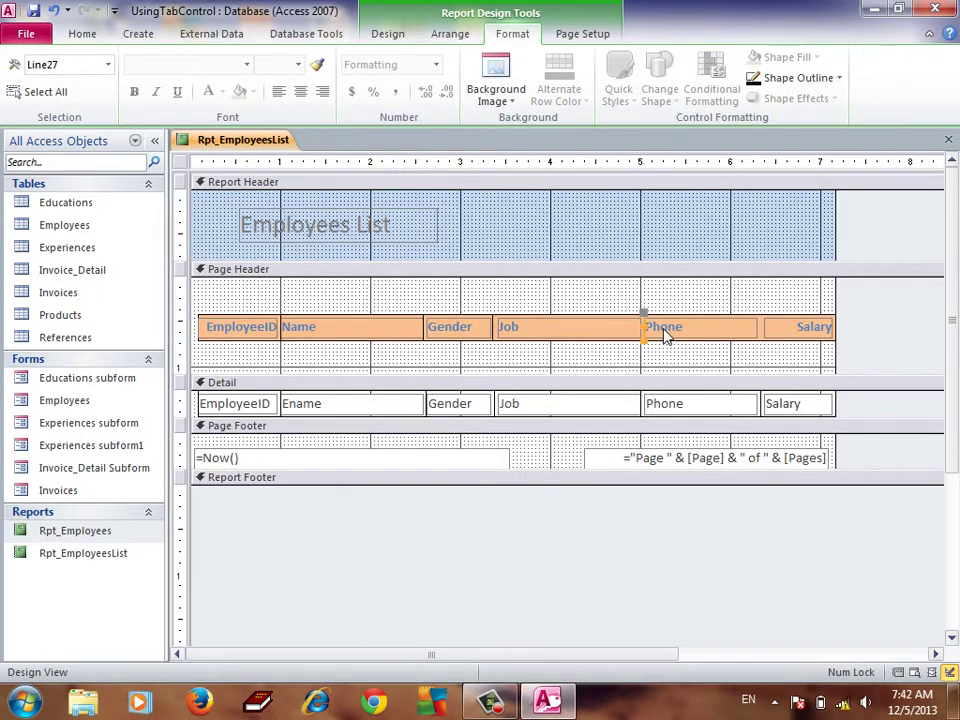
pyautogui.hotkey('ctrl', 'v')
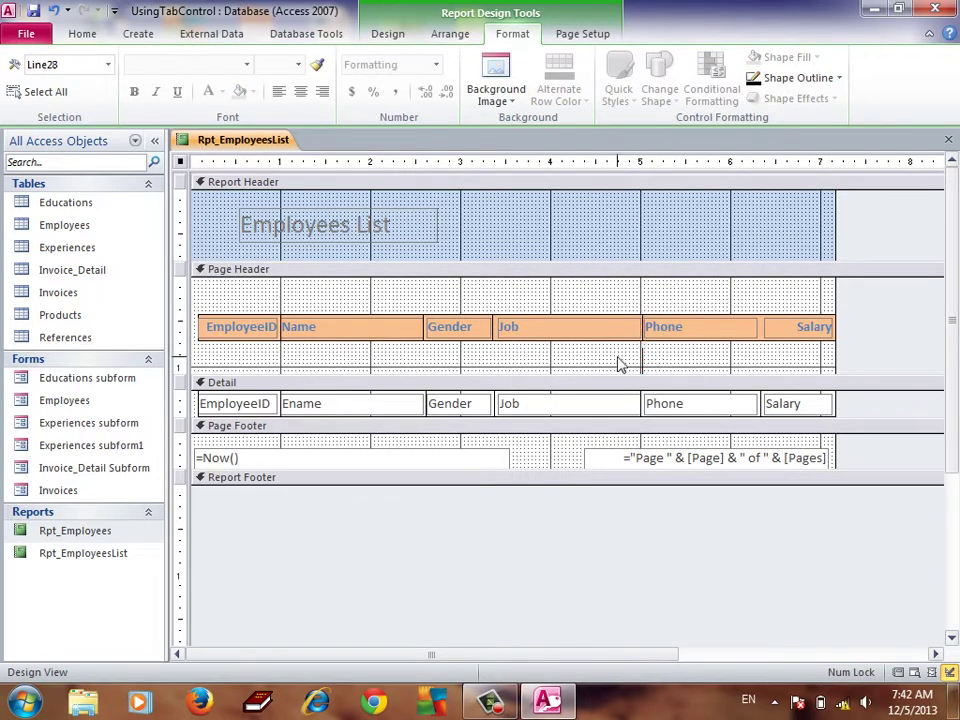
pyautogui.click(643, 364)
pyautogui.click(645, 362)
pyautogui.moveTo(667, 367)
pyautogui.mouseDown()
pyautogui.moveTo(778, 343)
pyautogui.moveTo(767, 333)
pyautogui.mouseUp()
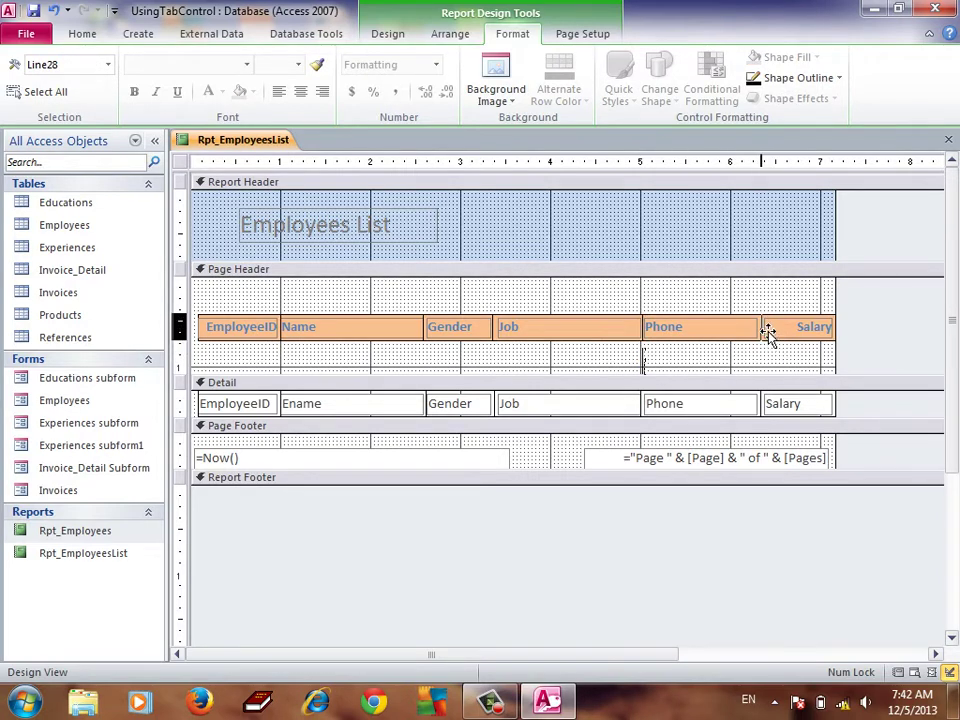
pyautogui.click(793, 284)
pyautogui.moveTo(667, 381); pyautogui.dragTo(634, 266)
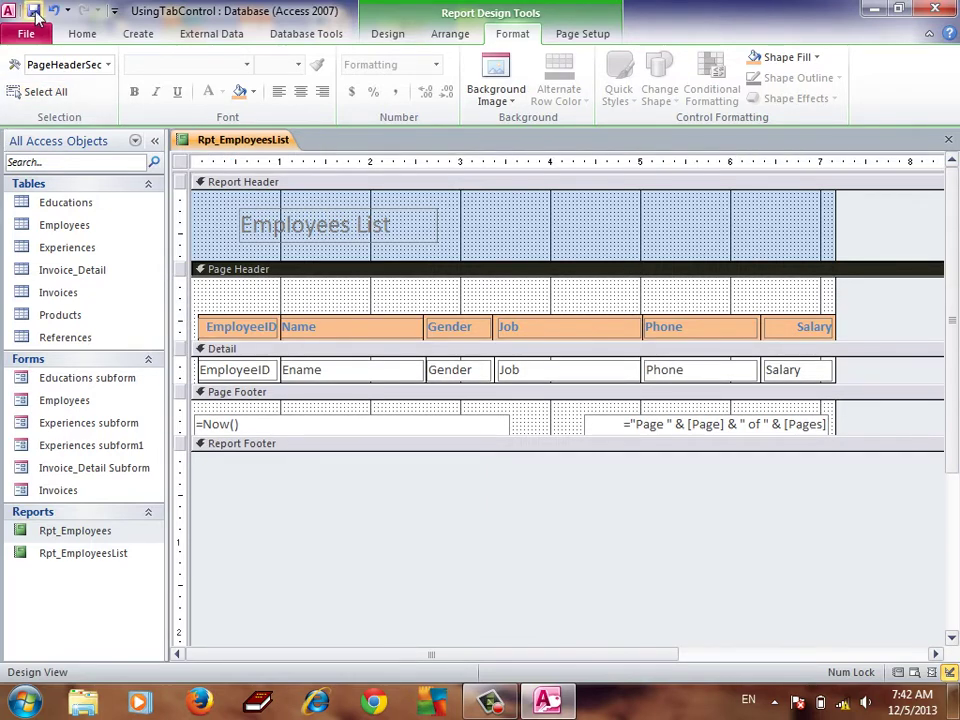
pyautogui.click(82, 34)
pyautogui.click(27, 97)
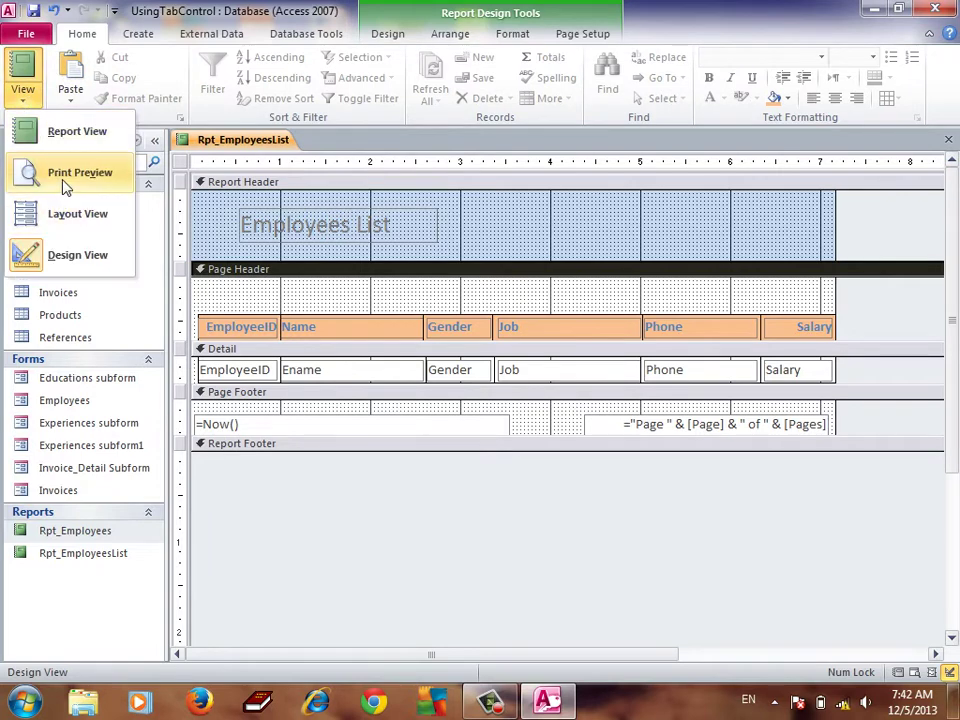
pyautogui.click(66, 172)
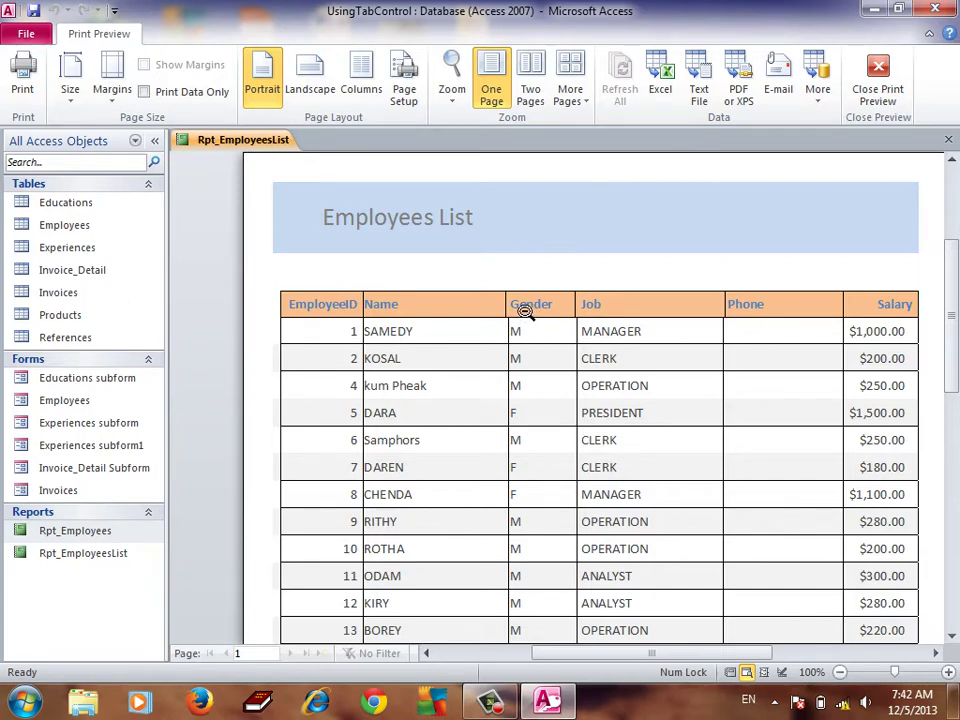
pyautogui.rightClick(511, 278)
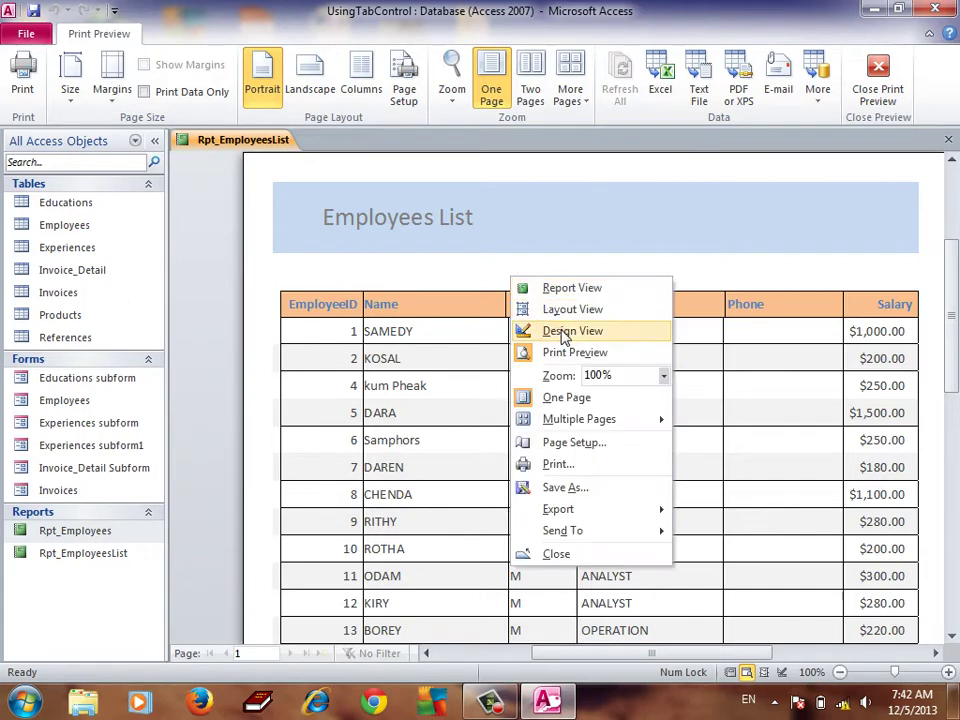
pyautogui.click(556, 333)
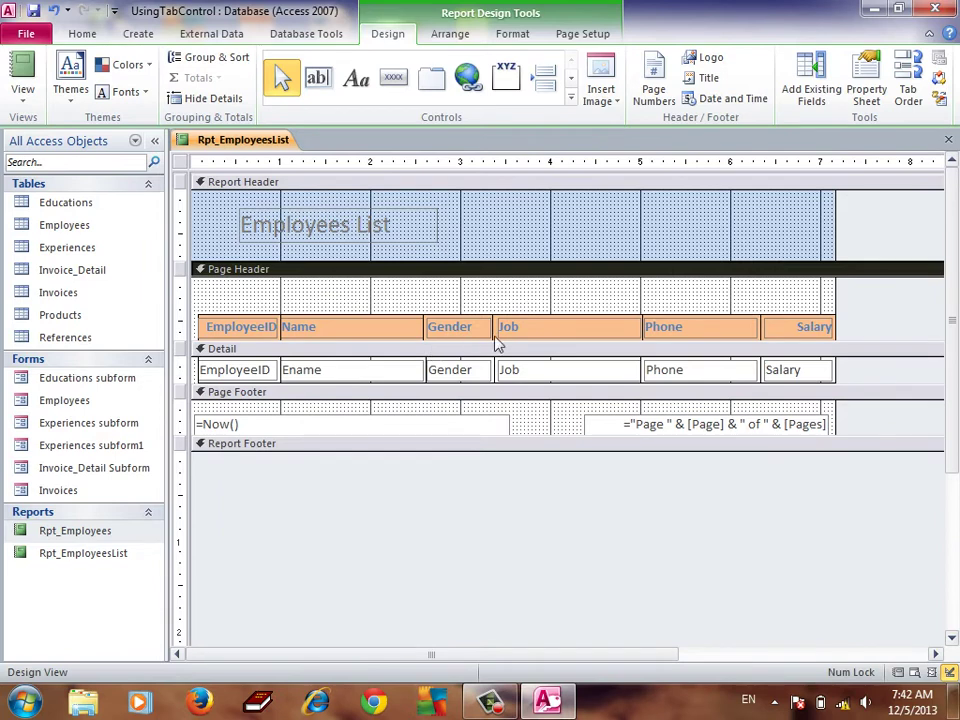
# Nudge the Gender heading text right and widen the Job heading to meet Phone
pyautogui.click(432, 336)
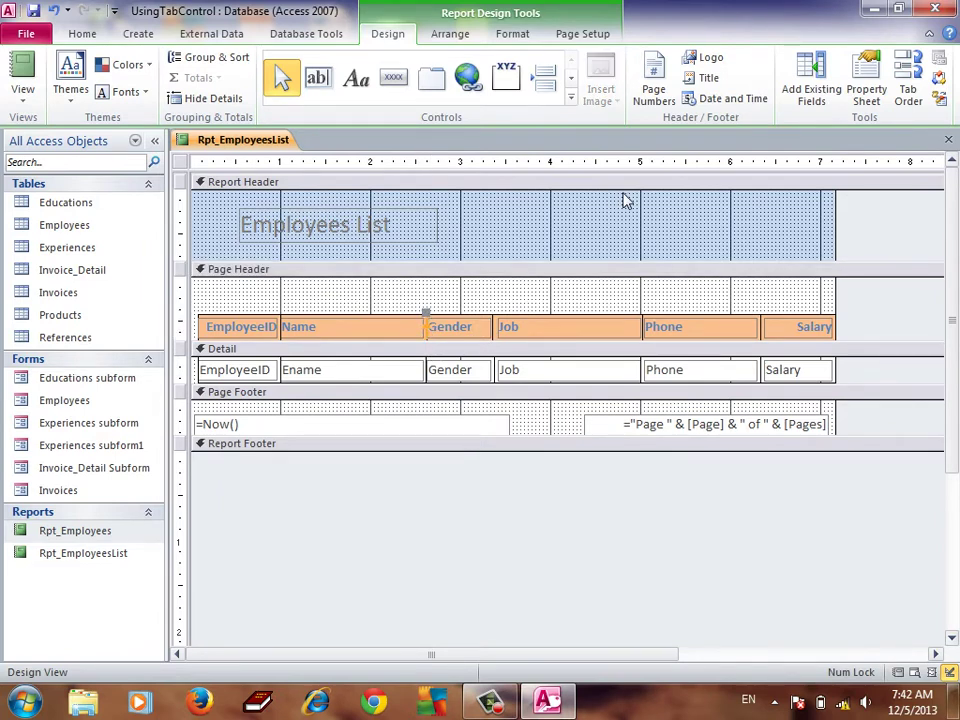
pyautogui.click(484, 325)
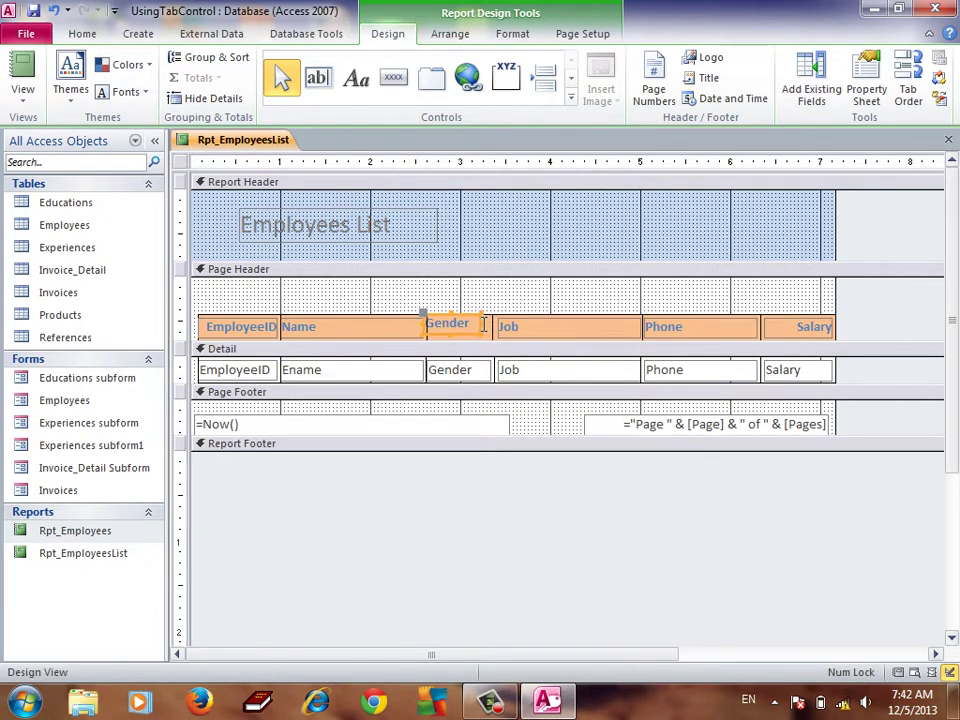
pyautogui.click(484, 327)
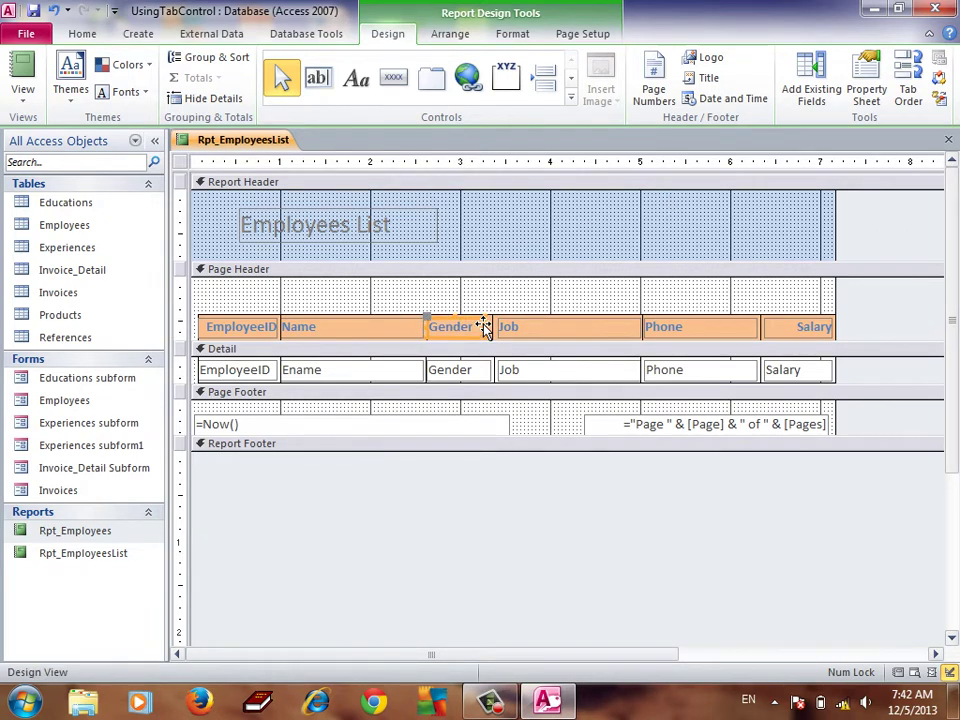
pyautogui.click(478, 323)
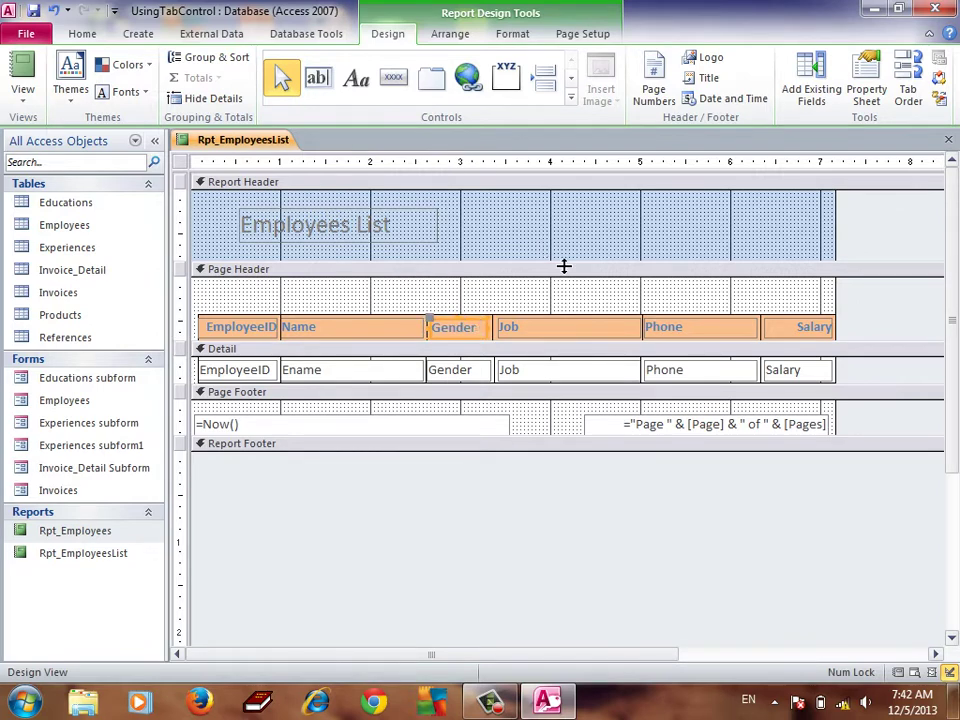
pyautogui.click(508, 334)
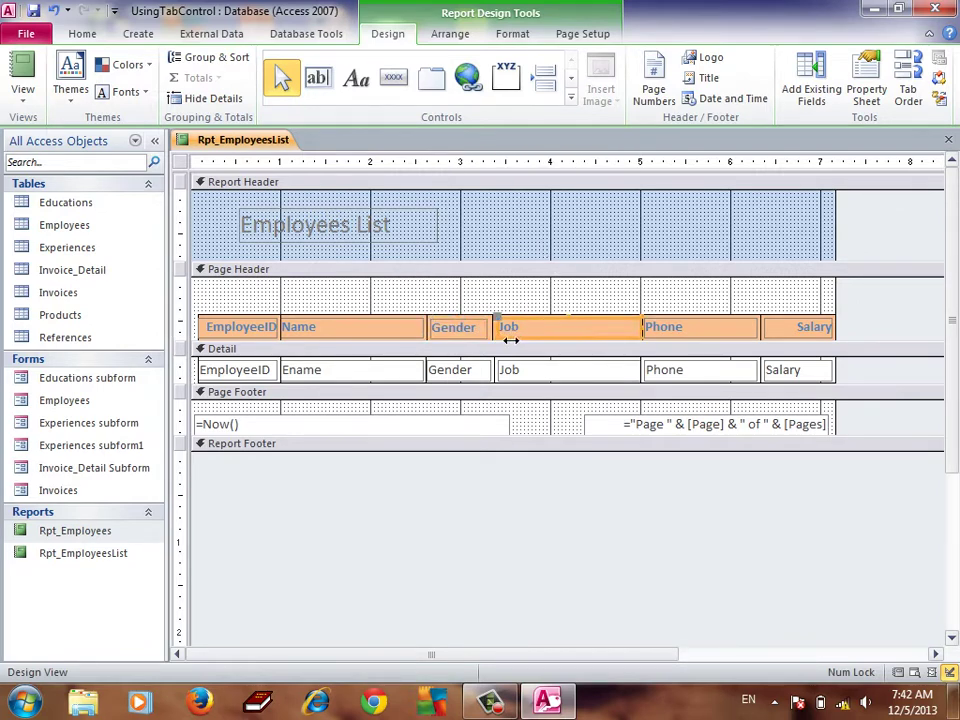
pyautogui.click(511, 340)
pyautogui.click(513, 370)
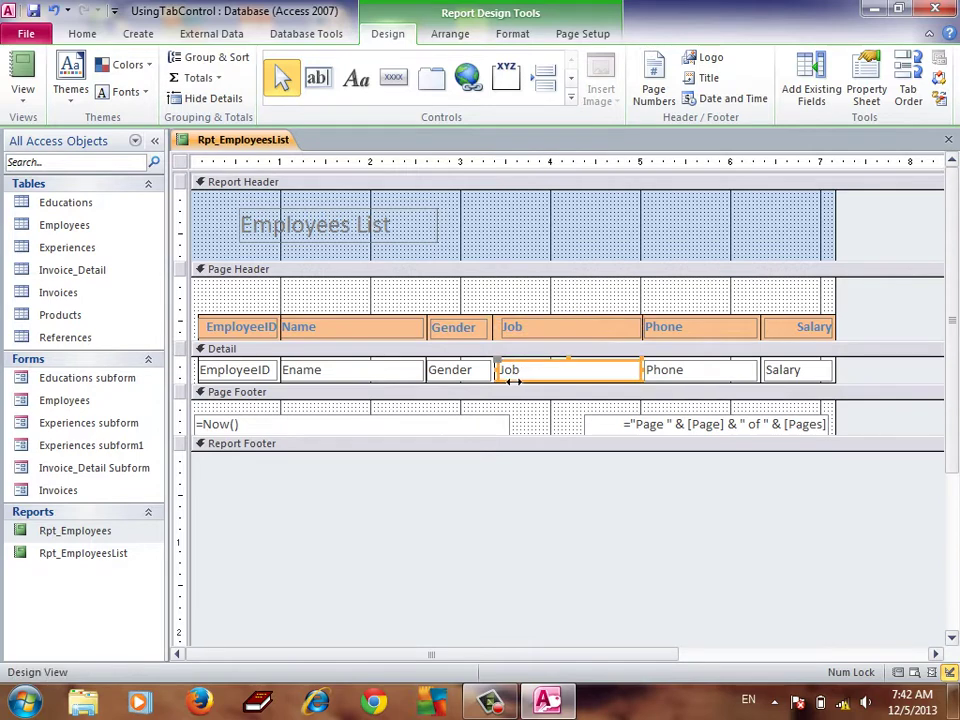
pyautogui.click(506, 335)
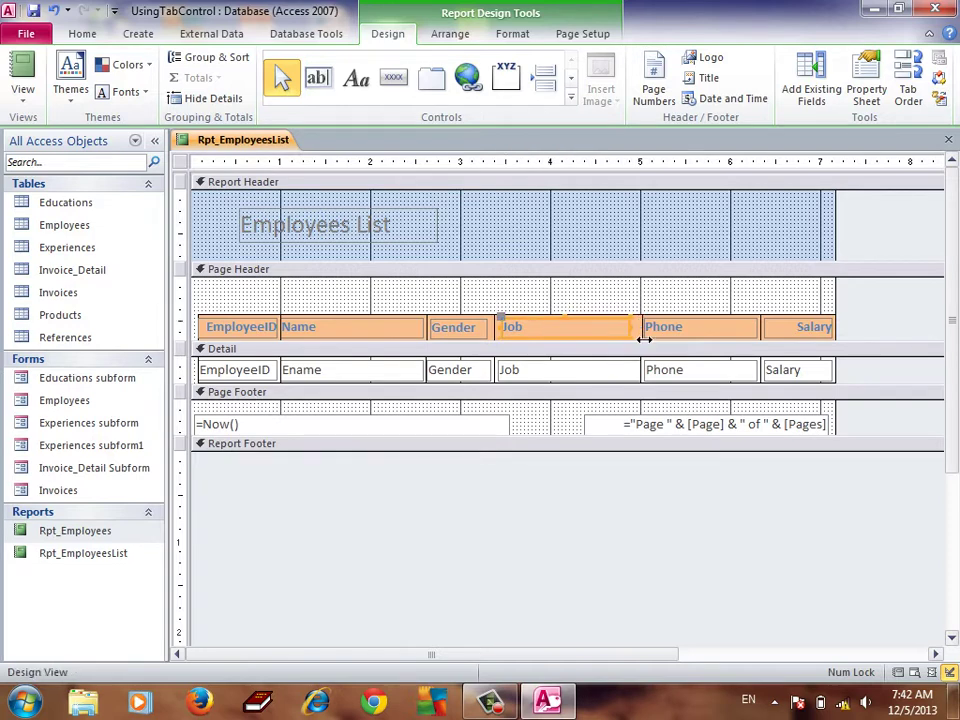
pyautogui.moveTo(641, 338); pyautogui.dragTo(648, 340)
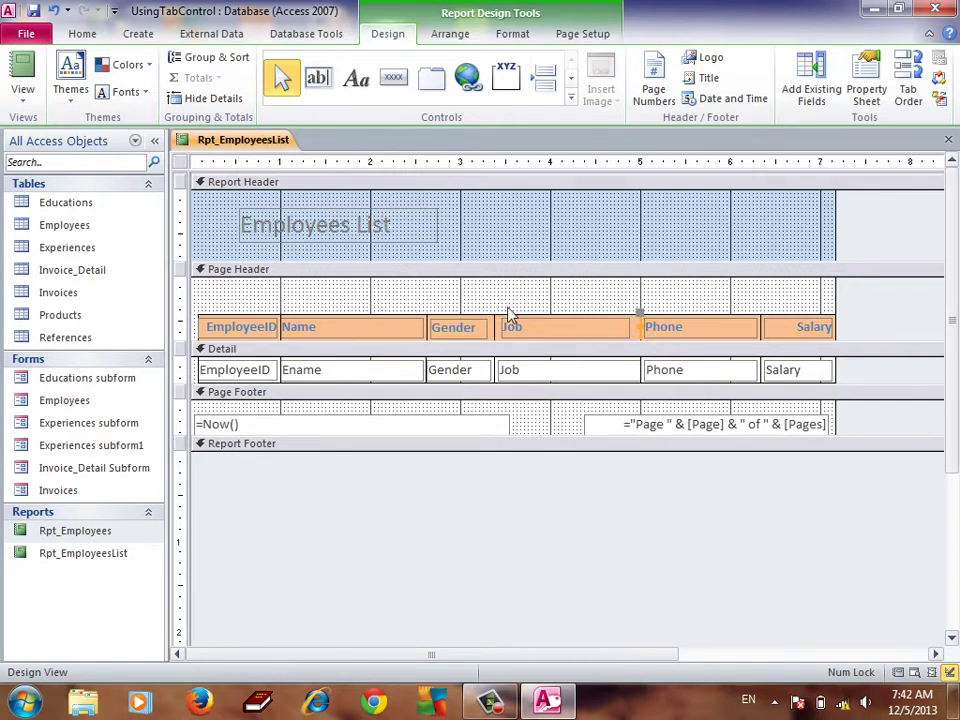
# Set a transparent fill on the EmployeeID, Name, Job, Phone and Salary headings
pyautogui.click(205, 334)
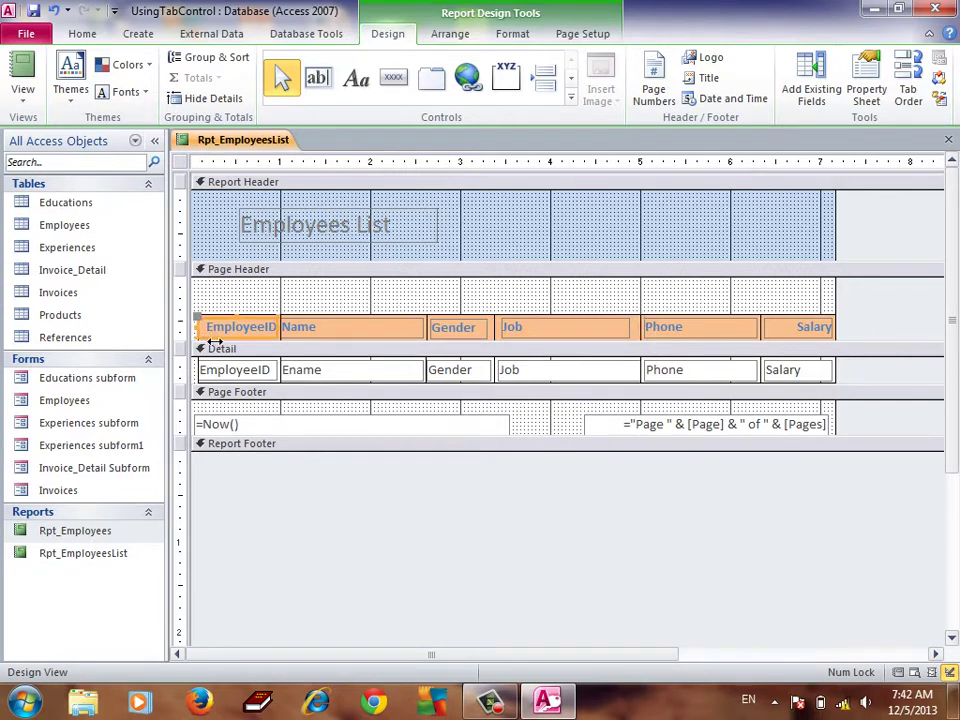
pyautogui.keyDown('shift'); pyautogui.click(350, 330); pyautogui.keyUp('shift')
pyautogui.keyDown('shift'); pyautogui.click(560, 330); pyautogui.keyUp('shift')
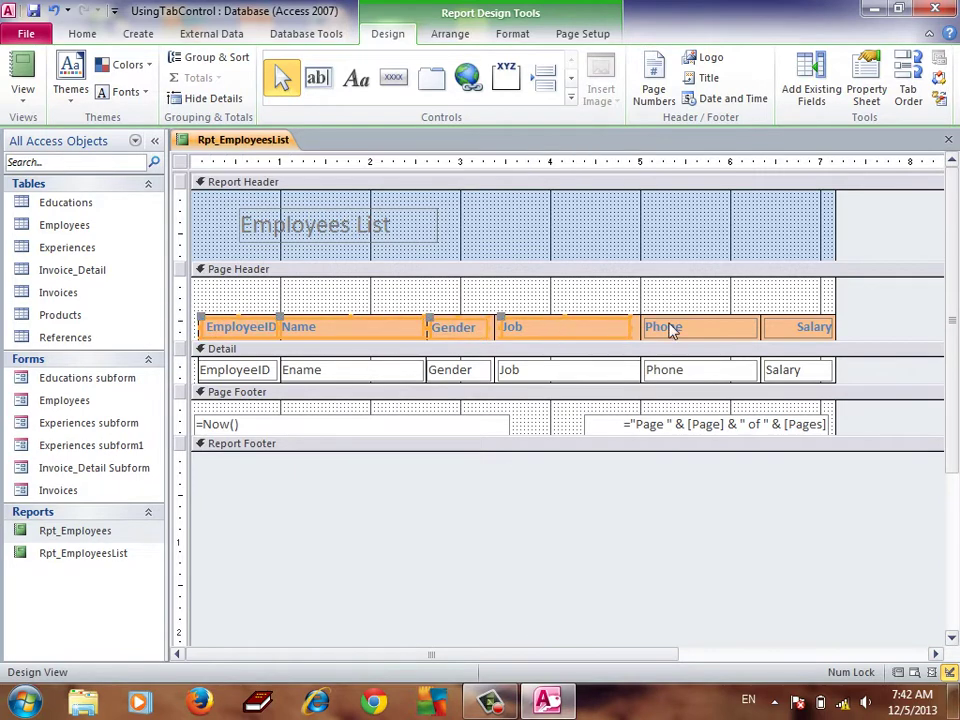
pyautogui.keyDown('shift'); pyautogui.click(671, 328); pyautogui.keyUp('shift')
pyautogui.keyDown('shift'); pyautogui.click(810, 332); pyautogui.keyUp('shift')
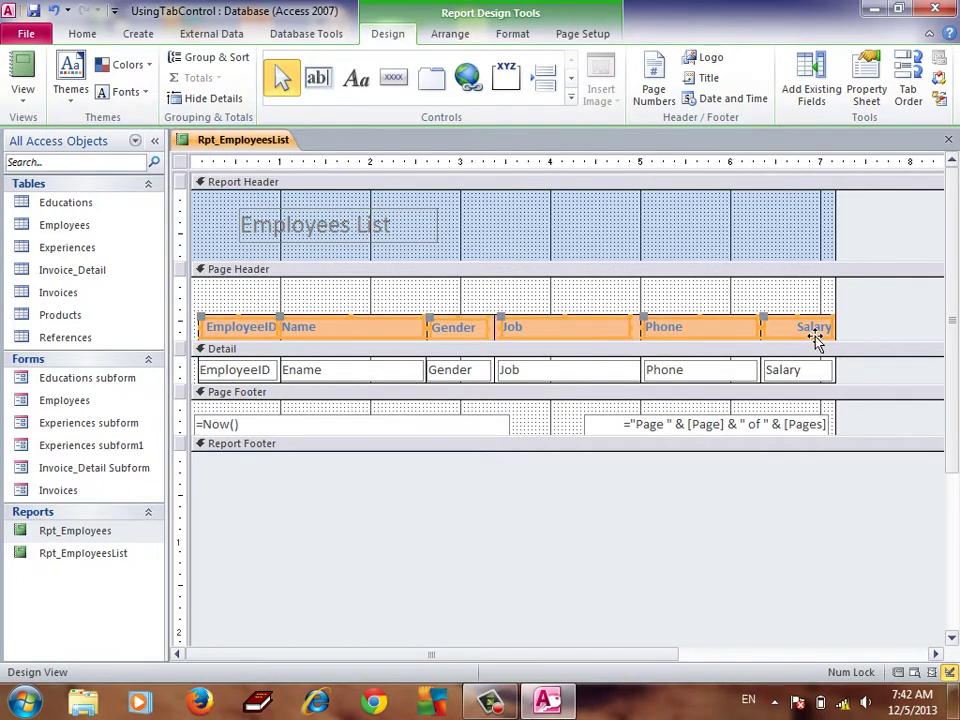
pyautogui.click(512, 34)
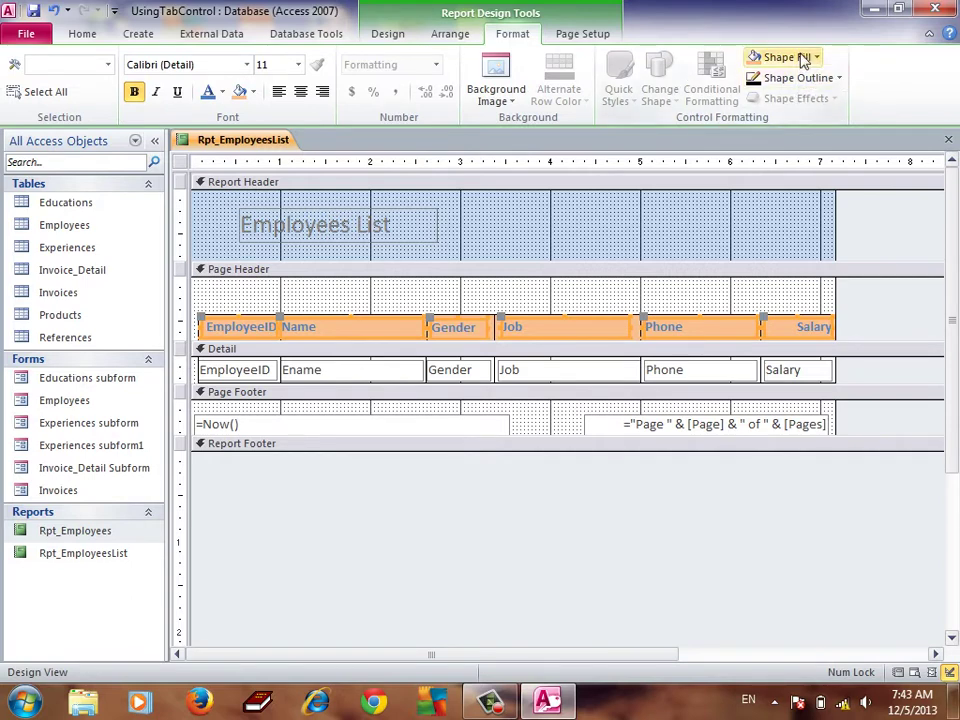
pyautogui.click(815, 57)
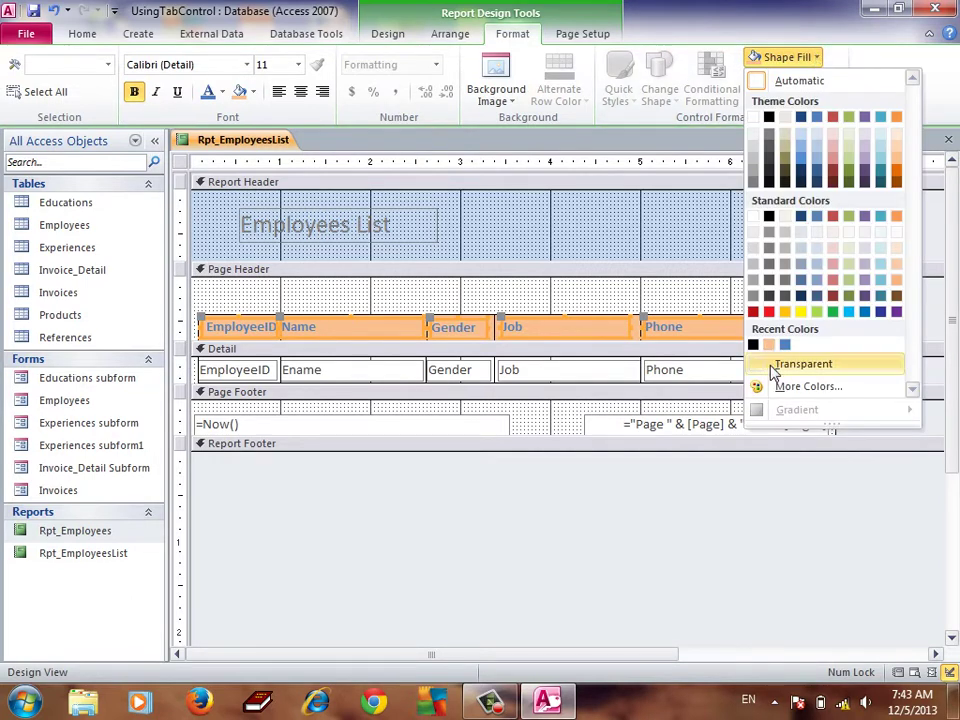
pyautogui.click(767, 364)
pyautogui.click(276, 305)
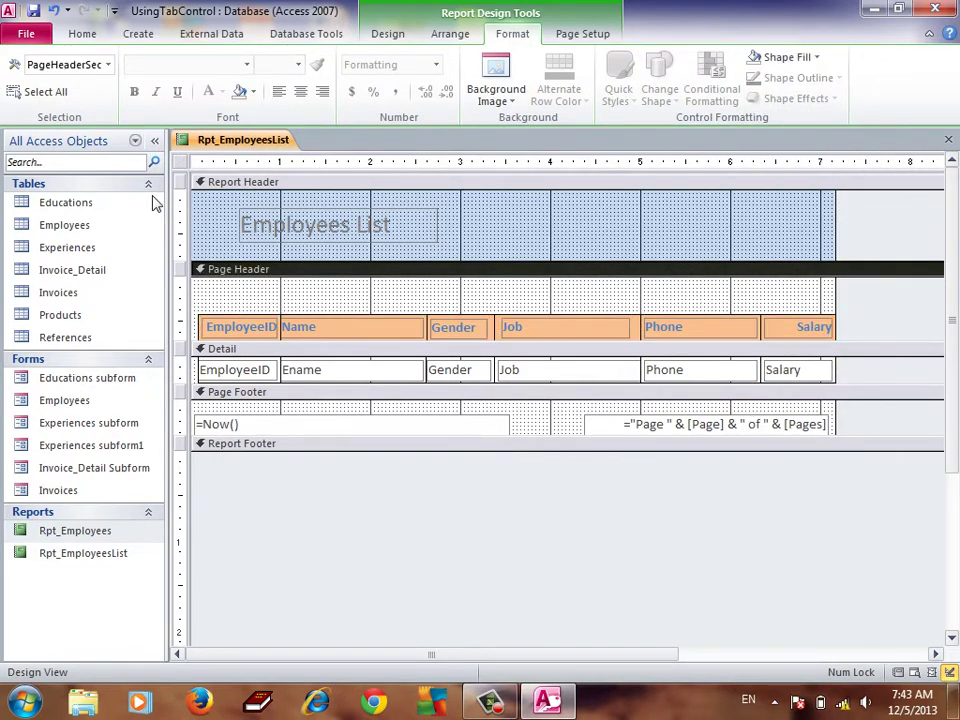
# Preview the report, zooming between the full page and headings, then return to Design View
pyautogui.click(68, 34)
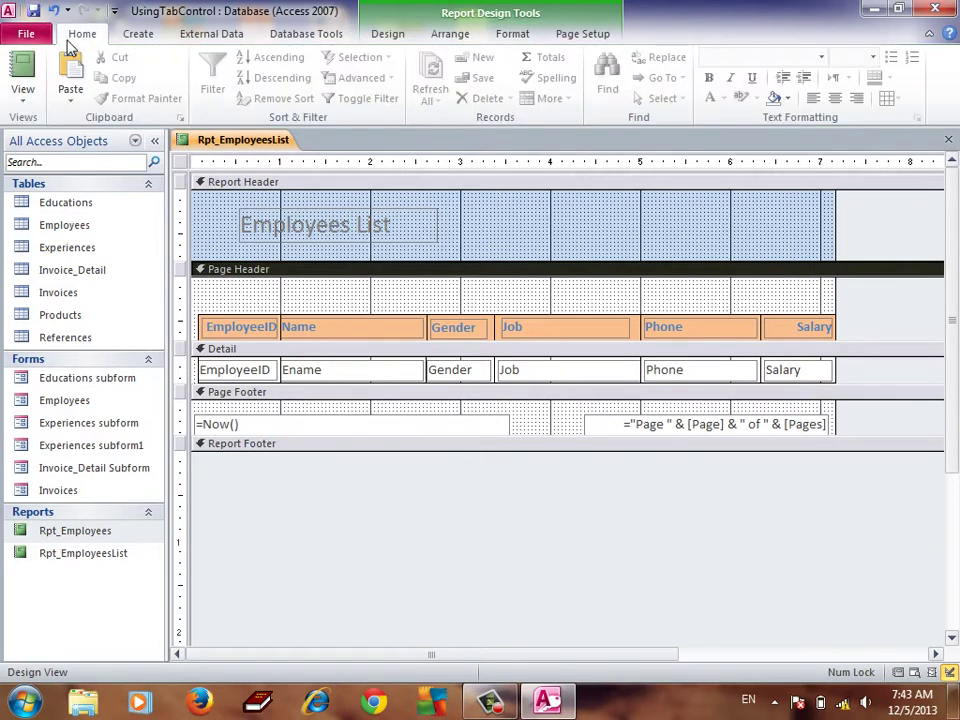
pyautogui.click(22, 92)
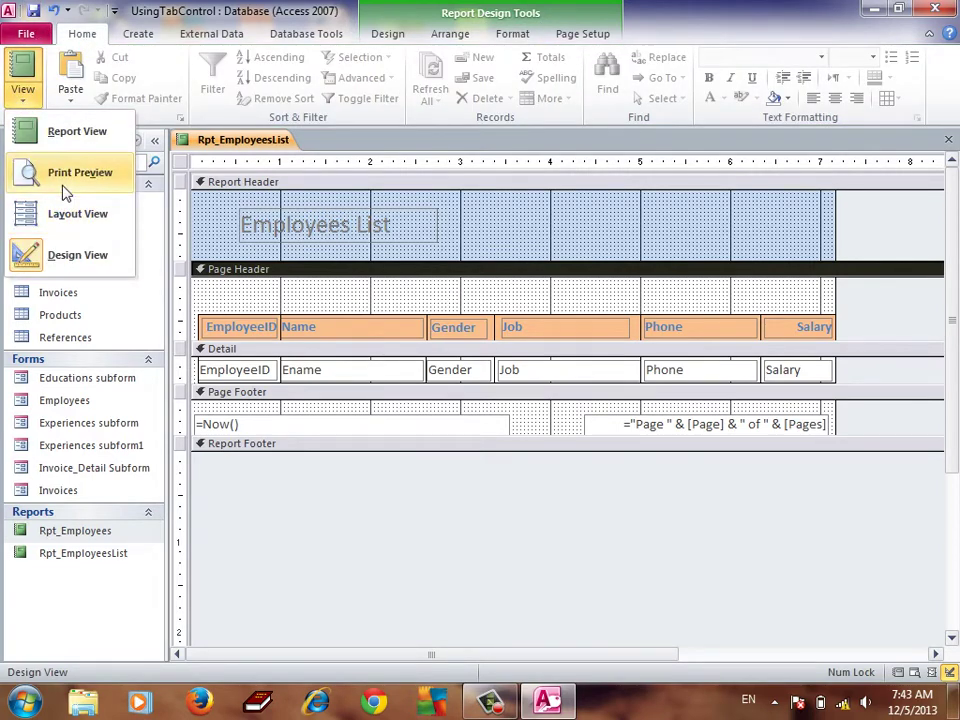
pyautogui.click(66, 178)
pyautogui.click(502, 228)
pyautogui.click(502, 228)
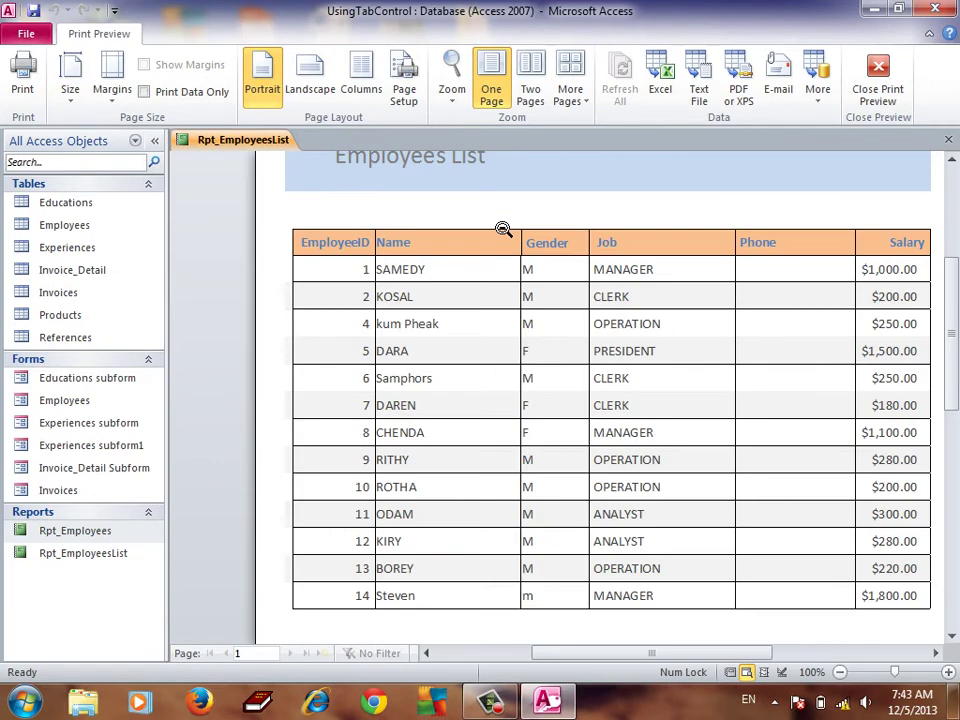
pyautogui.click(540, 242)
pyautogui.click(546, 251)
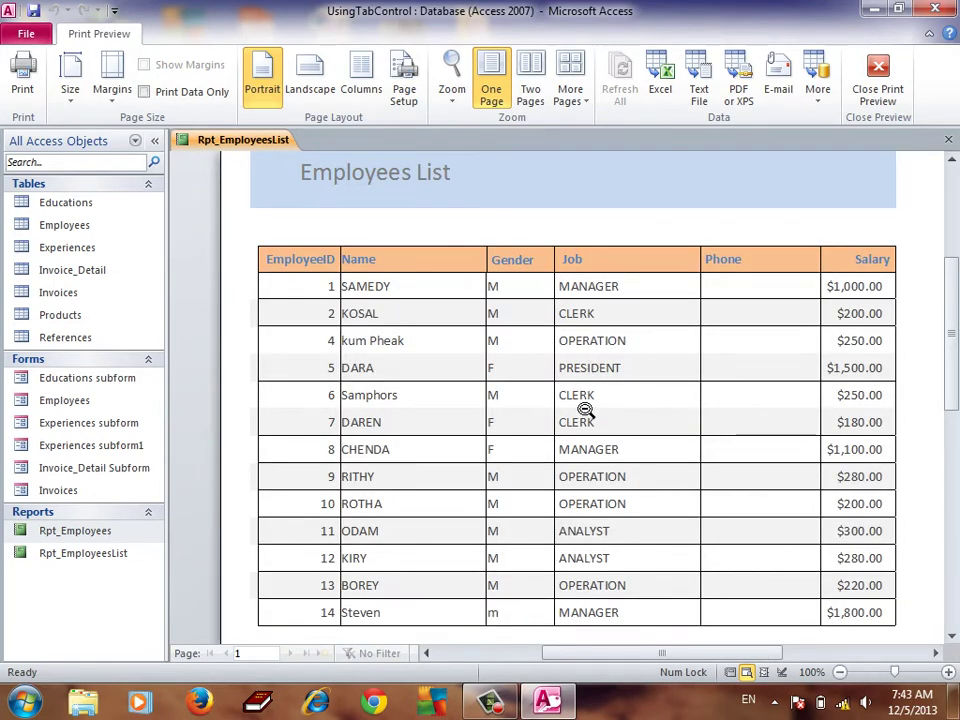
pyautogui.scroll(-1, 585, 410)
pyautogui.rightClick(546, 252)
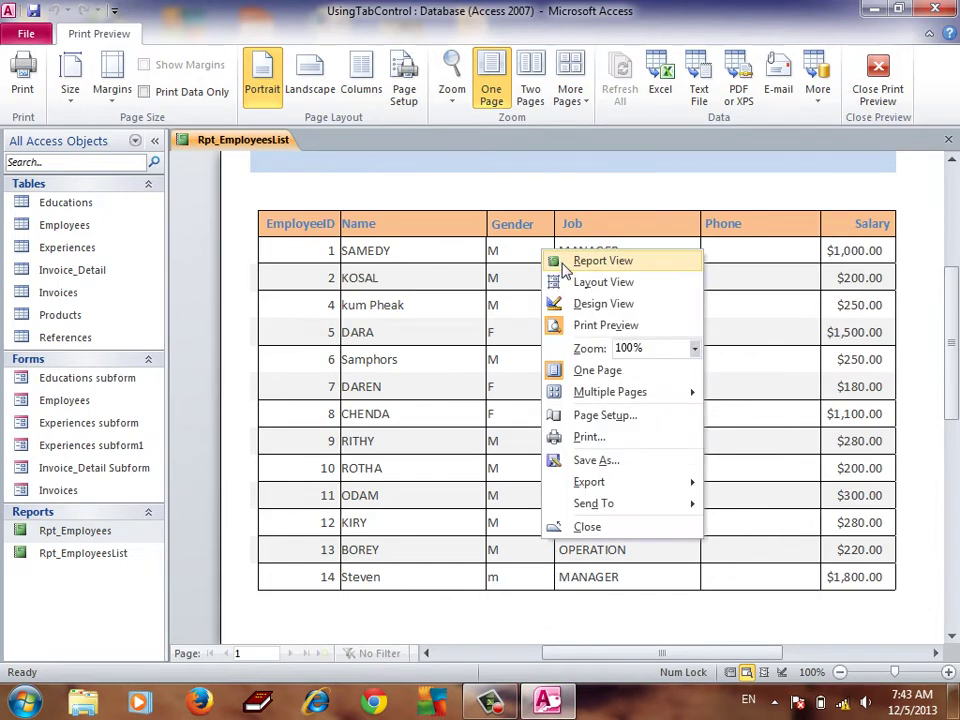
pyautogui.click(580, 303)
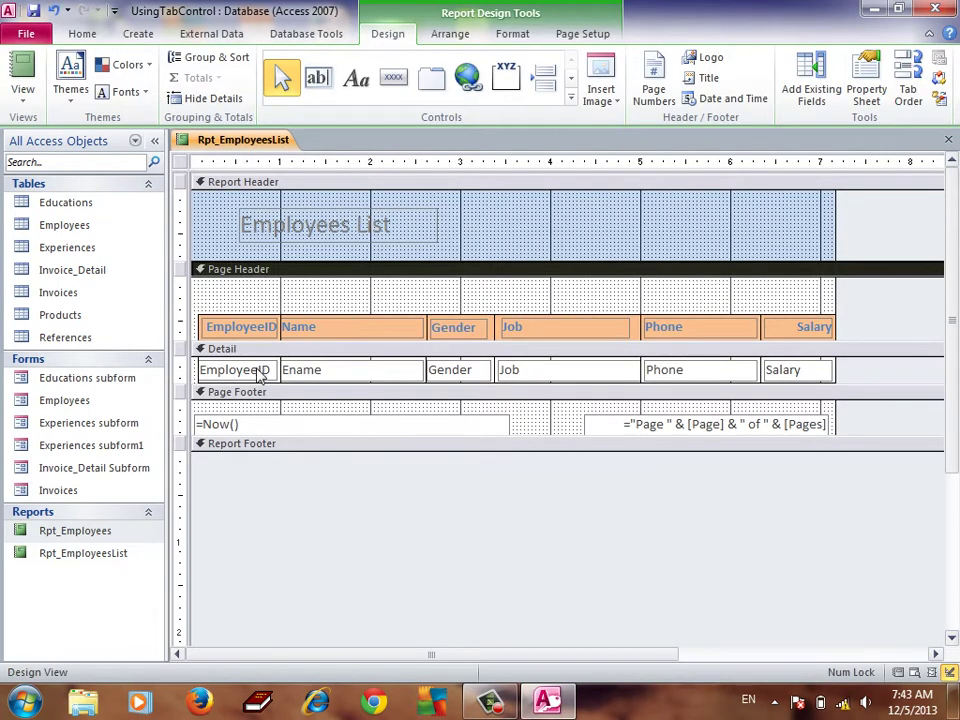
# Centre-align the EmployeeID value in the Detail row
pyautogui.click(258, 372)
pyautogui.click(82, 33)
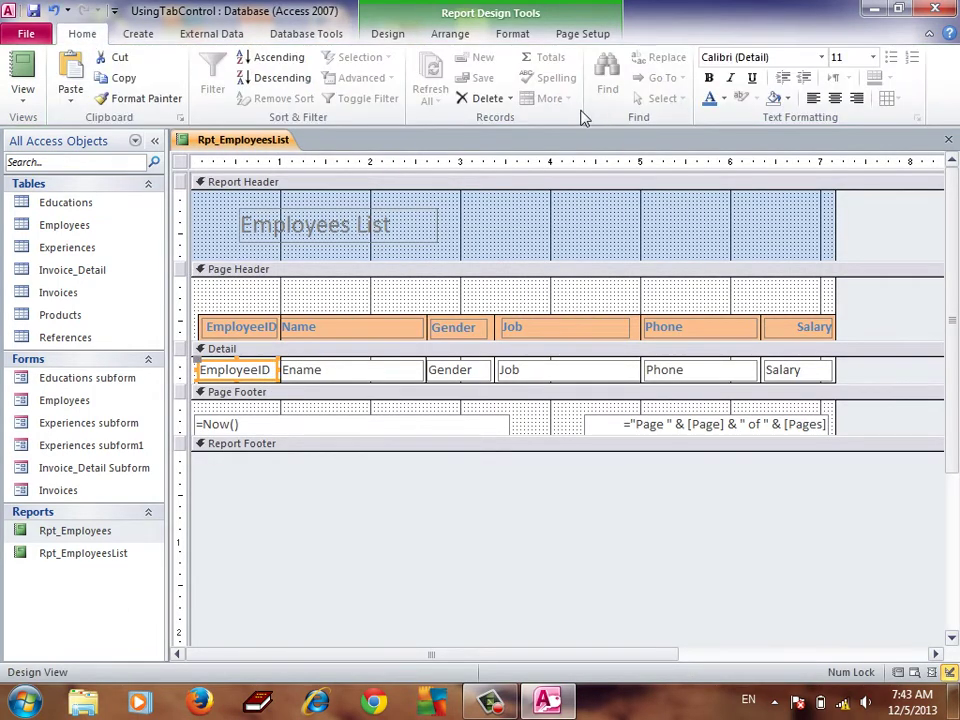
pyautogui.click(836, 99)
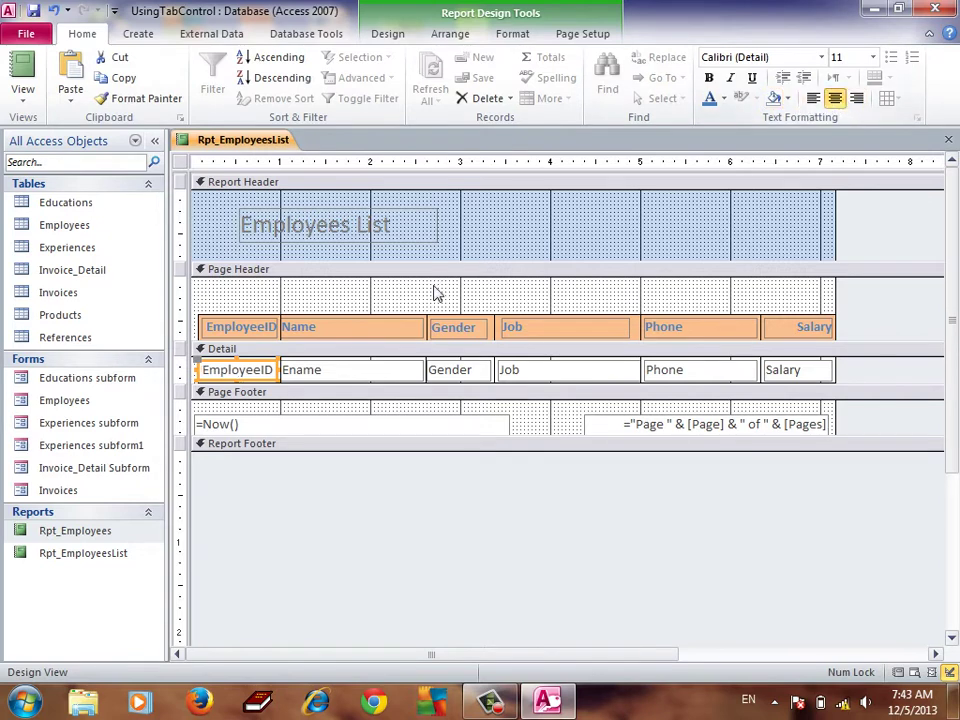
pyautogui.click(375, 375)
pyautogui.click(791, 372)
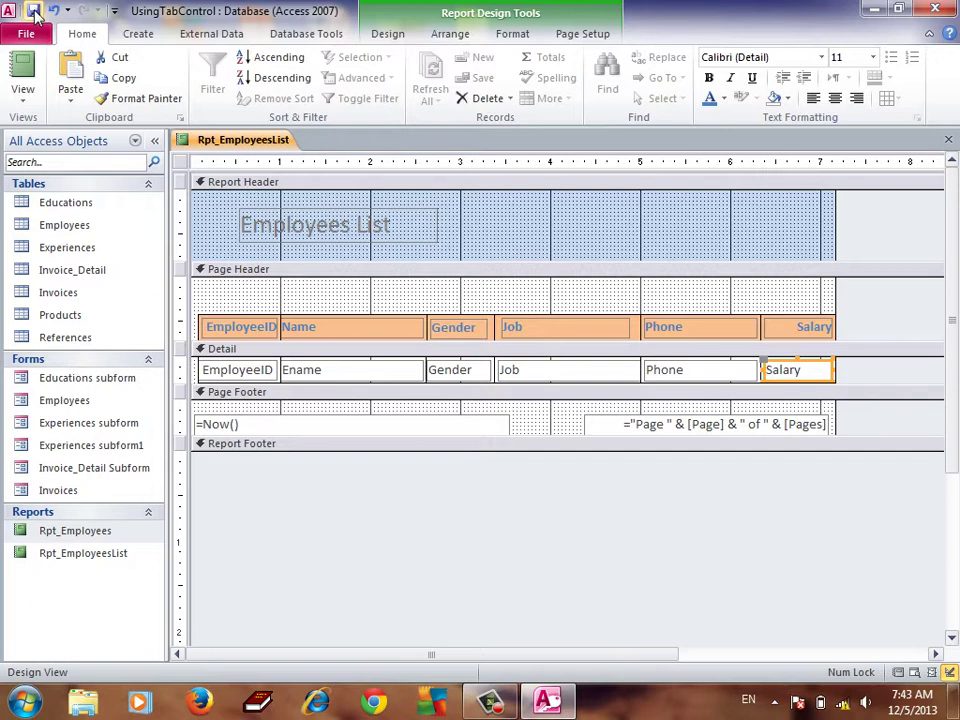
# Close the Employees List report and open the Employees form
pyautogui.click(948, 139)
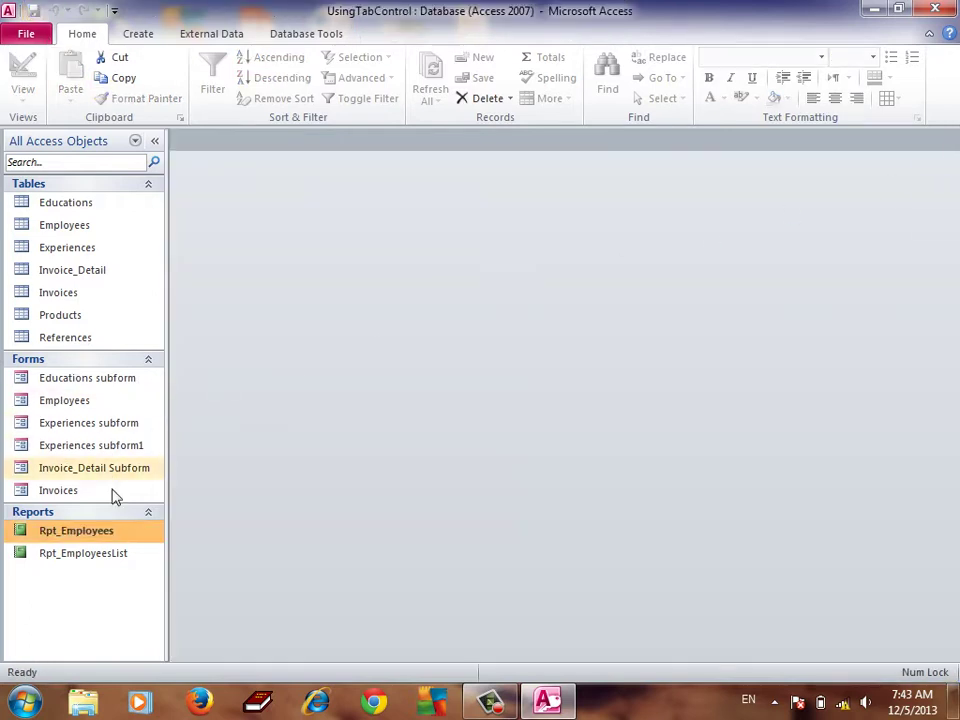
pyautogui.doubleClick(80, 402)
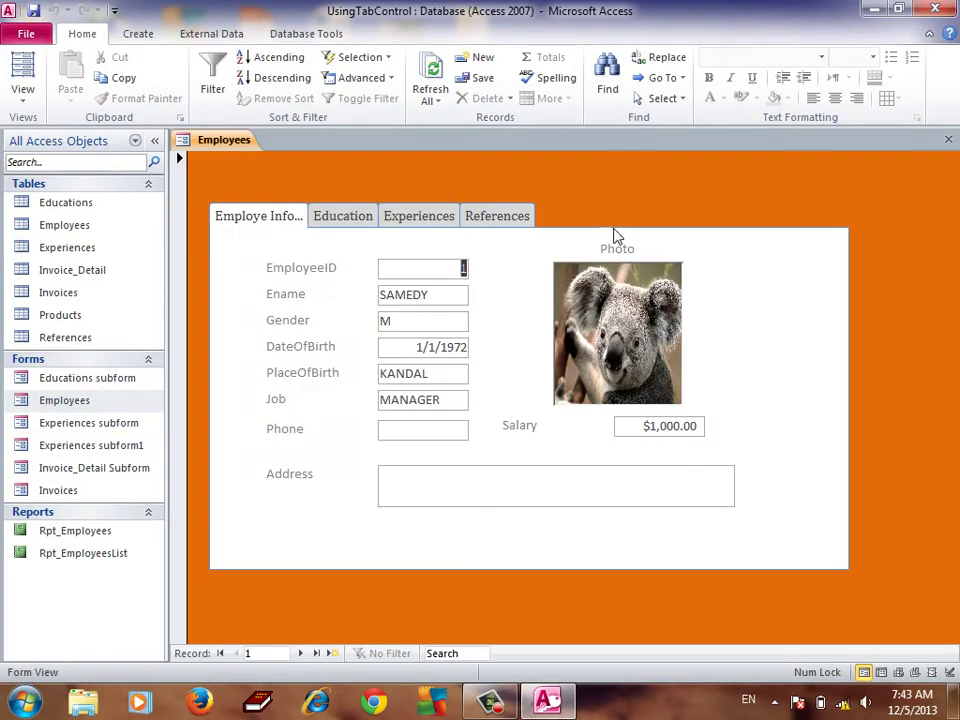
pyautogui.rightClick(605, 207)
# Switch the form to Design View and draw a new command button at its right
pyautogui.rightClick(676, 190)
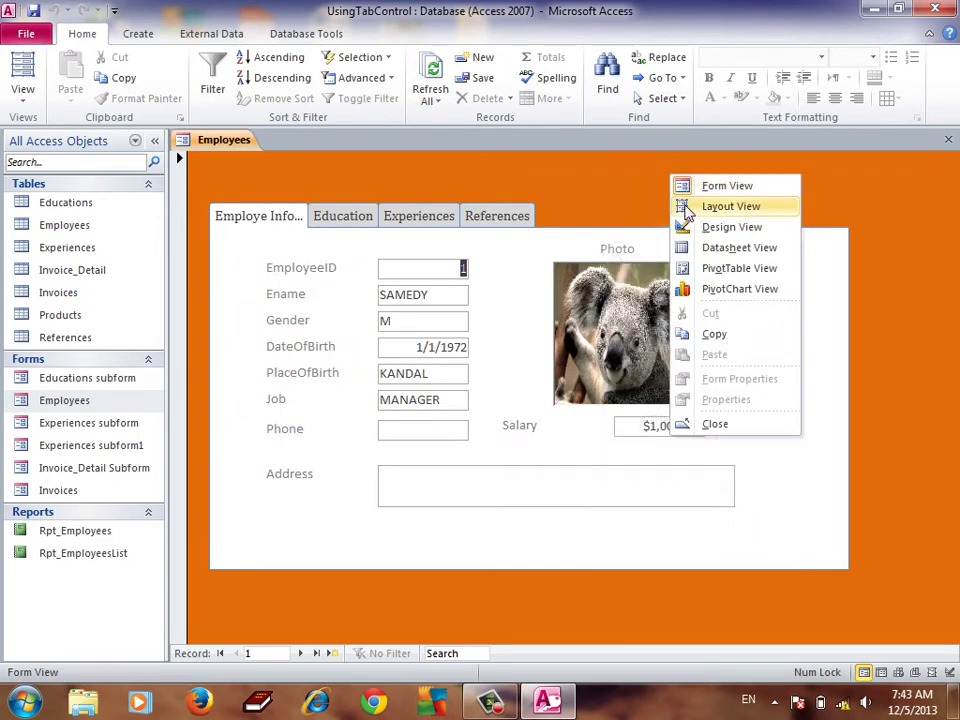
pyautogui.click(707, 227)
pyautogui.click(296, 77)
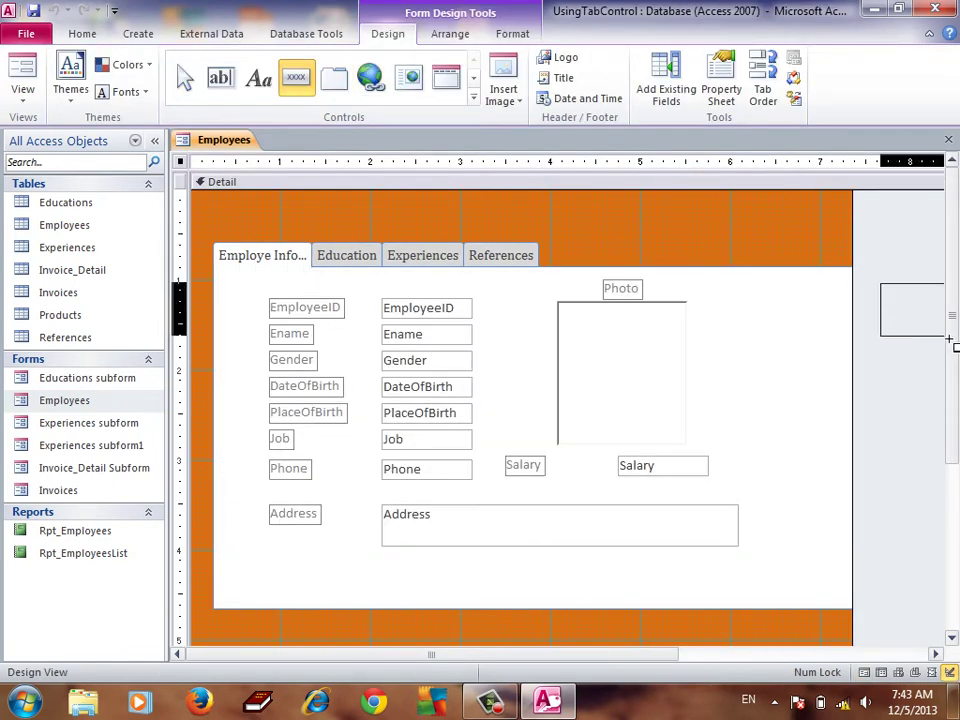
pyautogui.moveTo(911, 300); pyautogui.dragTo(943, 330)
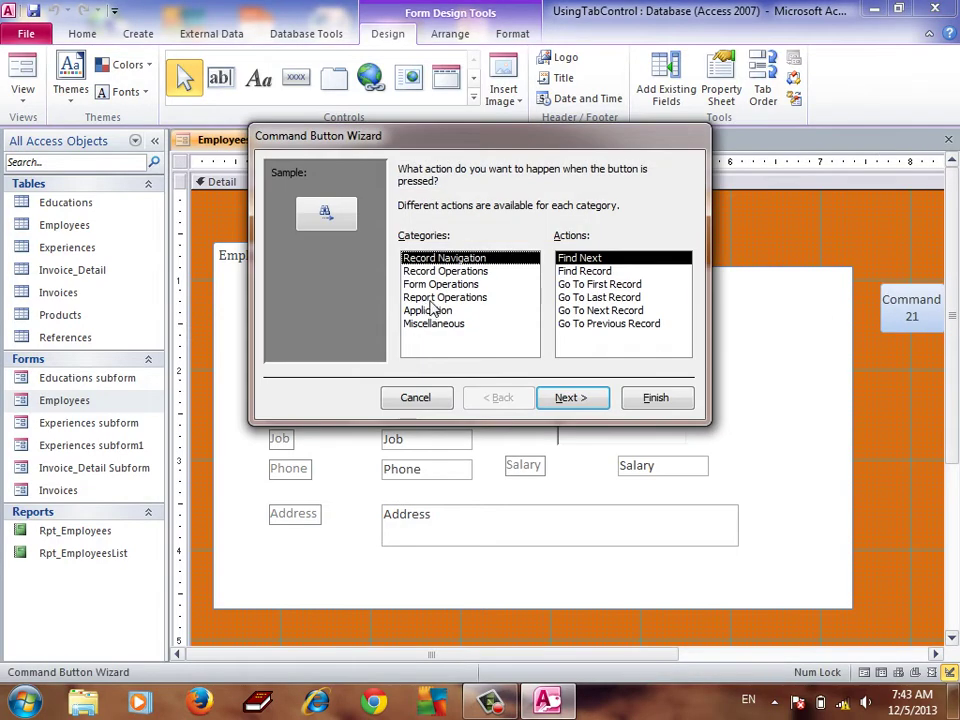
# Set the button to preview Rpt_EmployeesList with the label text 'Preview'
pyautogui.click(440, 298)
pyautogui.doubleClick(592, 285)
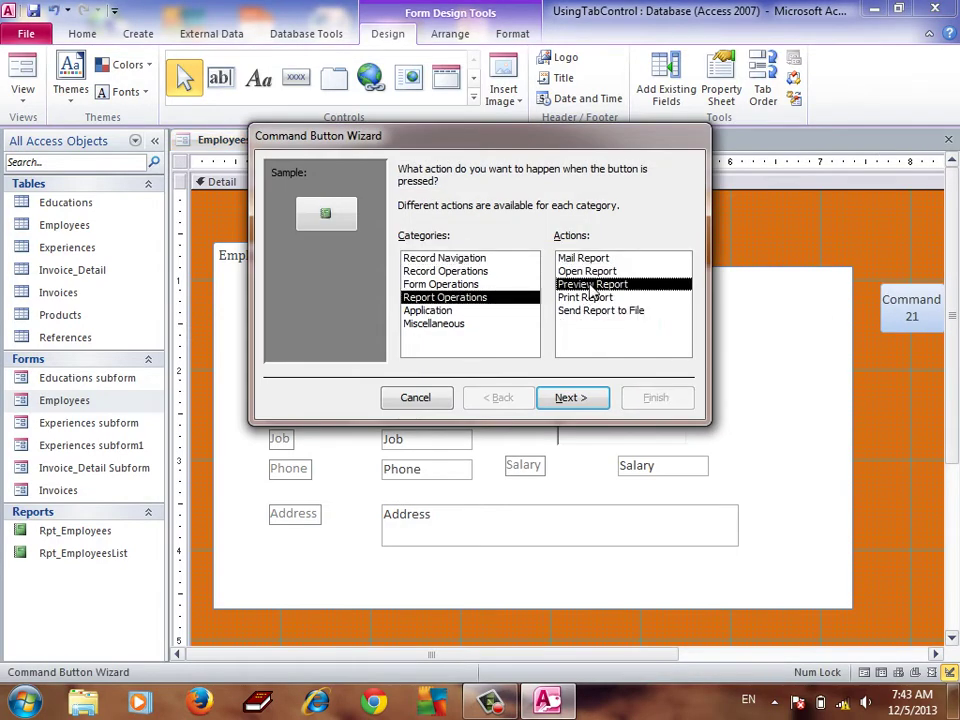
pyautogui.click(452, 221)
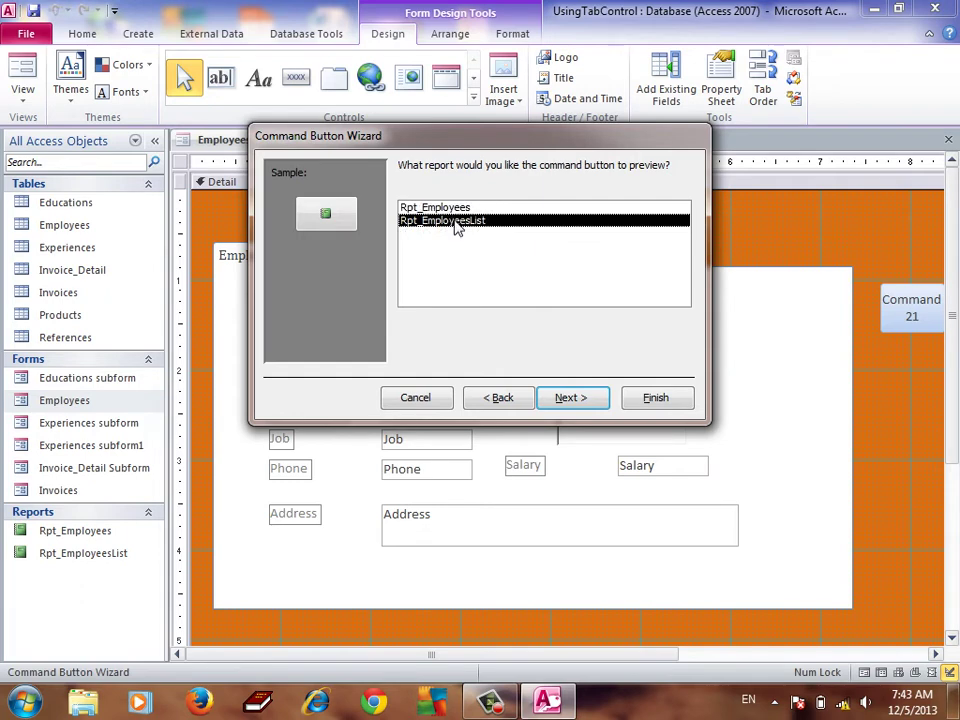
pyautogui.click(574, 397)
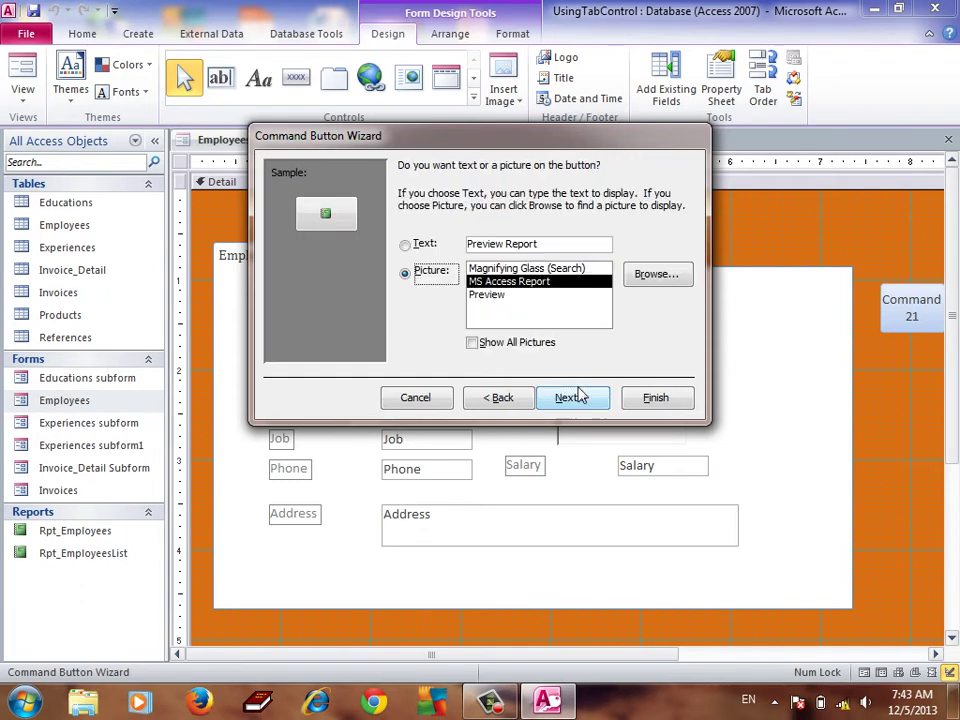
pyautogui.click(424, 247)
pyautogui.click(565, 249)
pyautogui.press('BackSpace')
pyautogui.press('BackSpace')
pyautogui.press('BackSpace')
pyautogui.press('BackSpace')
pyautogui.press('BackSpace')
pyautogui.press('BackSpace')
pyautogui.press('BackSpace')
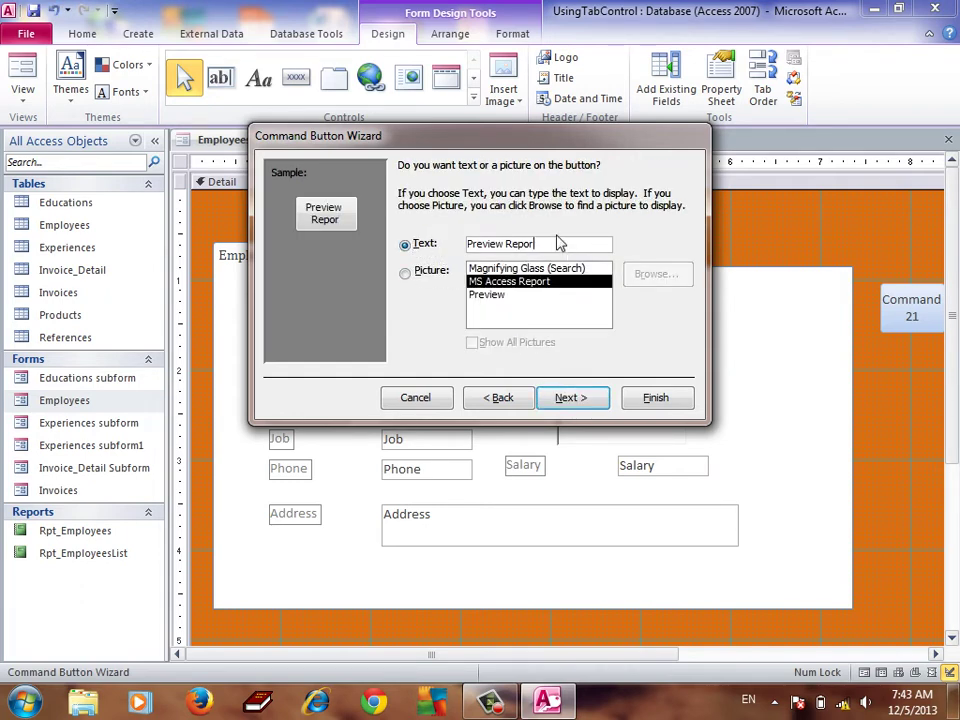
pyautogui.click(563, 397)
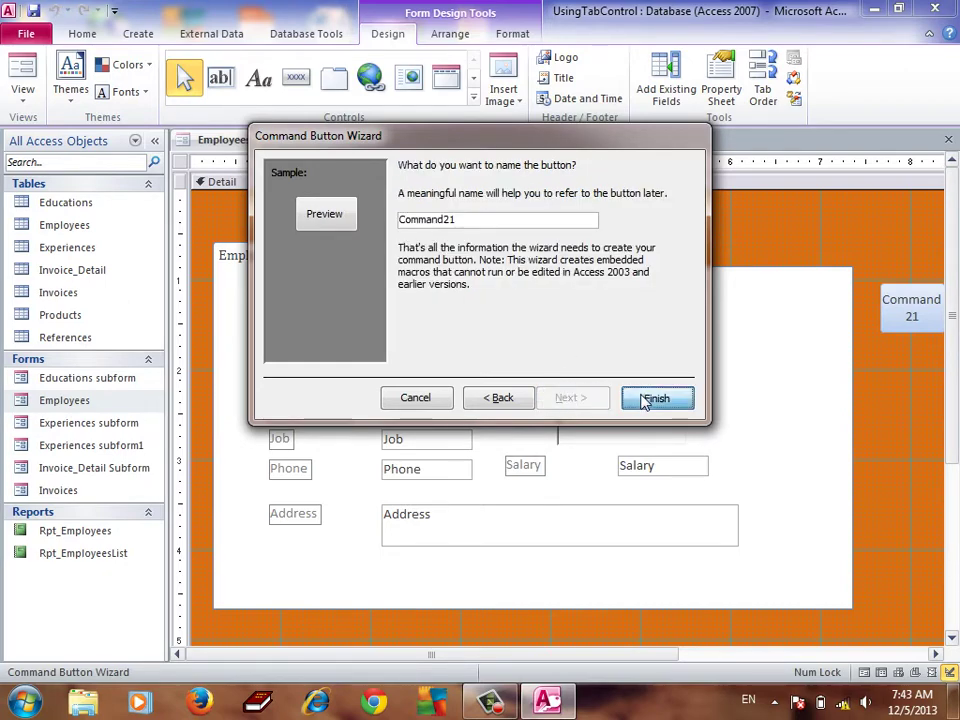
pyautogui.click(656, 399)
# Enlarge the Preview button and switch the form to Form View
pyautogui.moveTo(563, 661); pyautogui.dragTo(635, 656)
pyautogui.moveTo(868, 316); pyautogui.dragTo(898, 335)
pyautogui.click(18, 92)
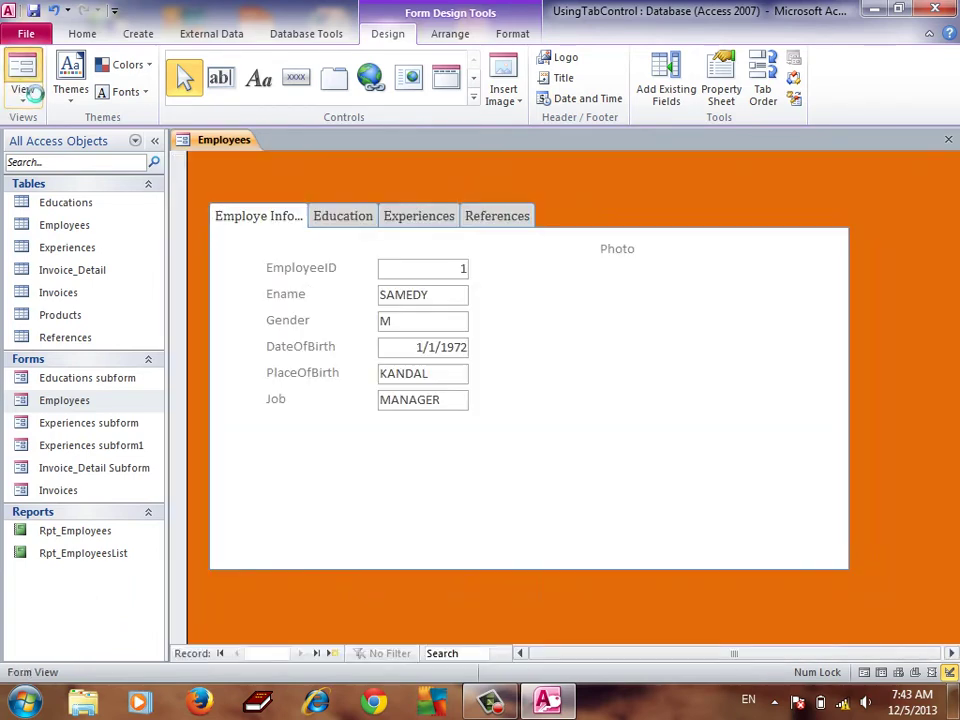
# Test the Preview button's report preview, close it, and start a new blank employee record
pyautogui.click(921, 271)
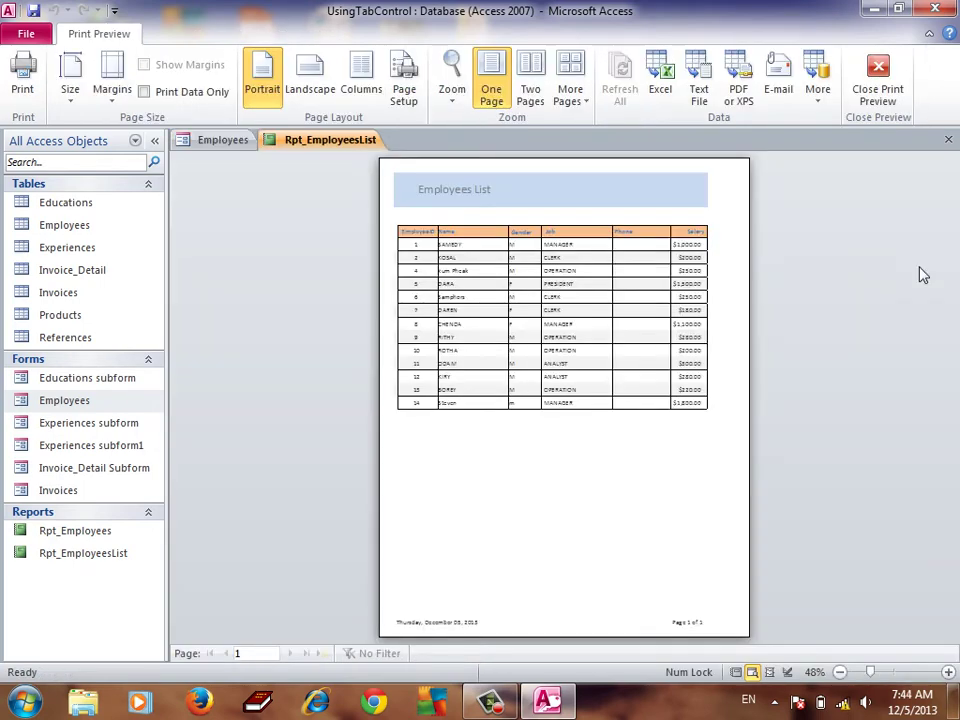
pyautogui.click(424, 255)
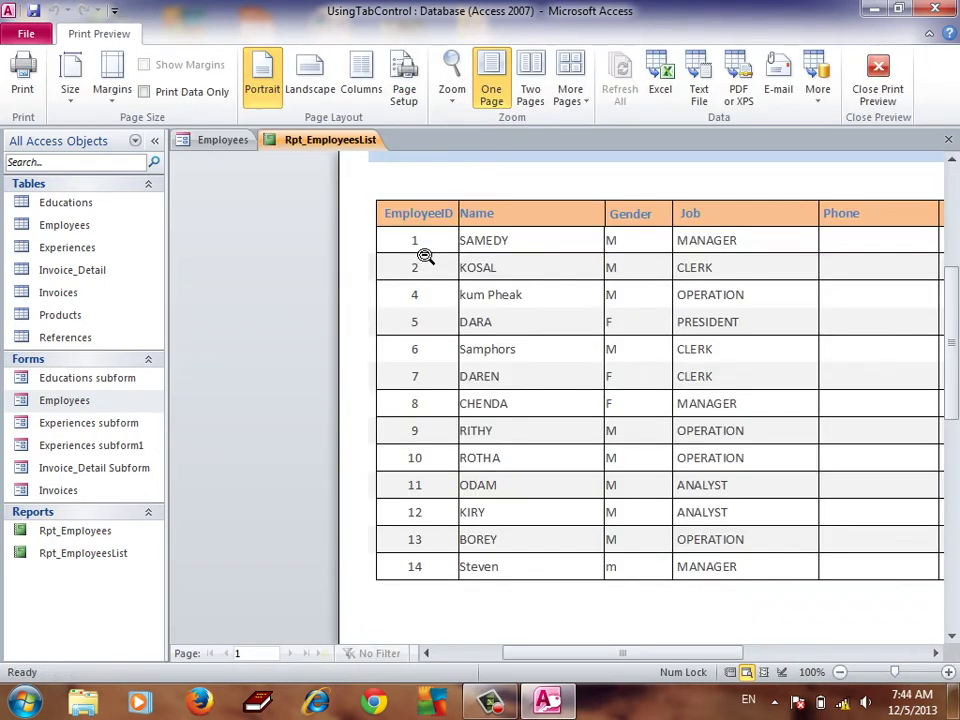
pyautogui.click(424, 256)
pyautogui.click(428, 238)
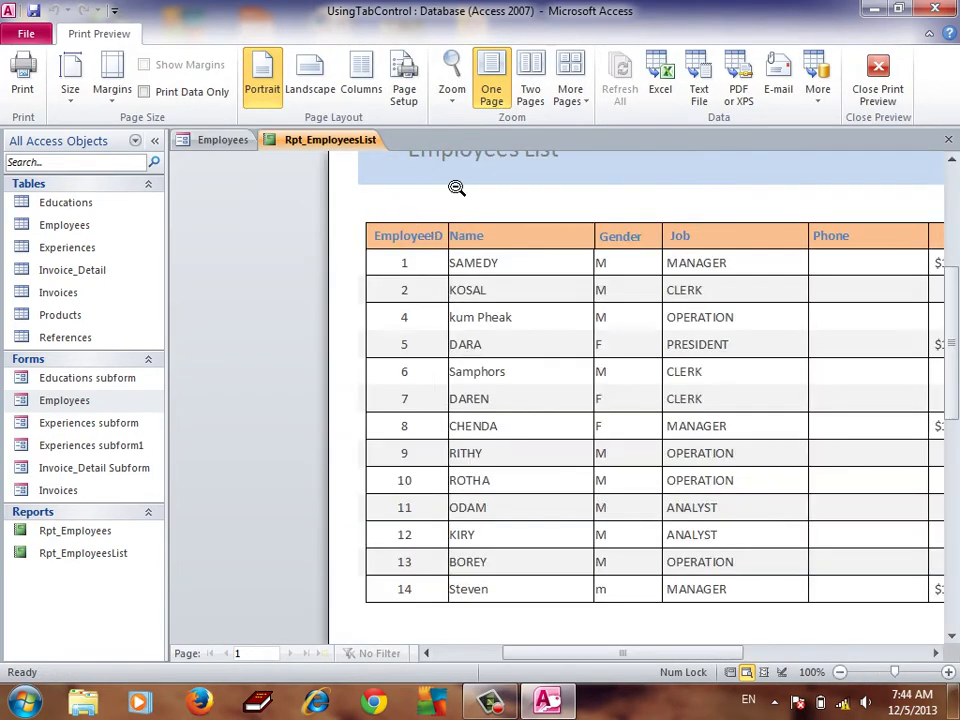
pyautogui.click(949, 140)
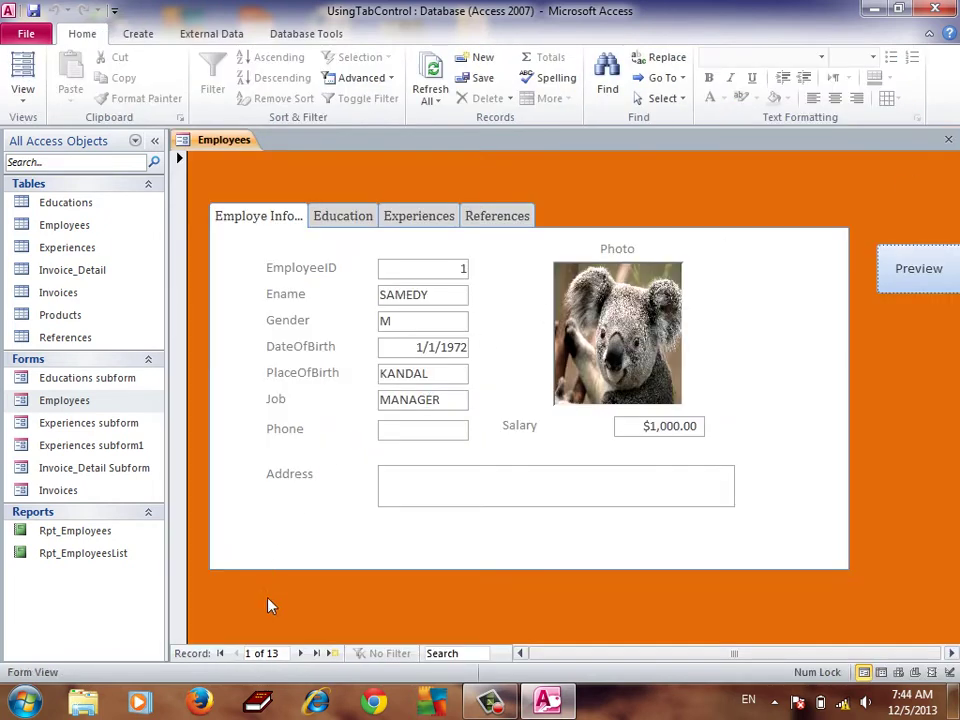
pyautogui.click(333, 654)
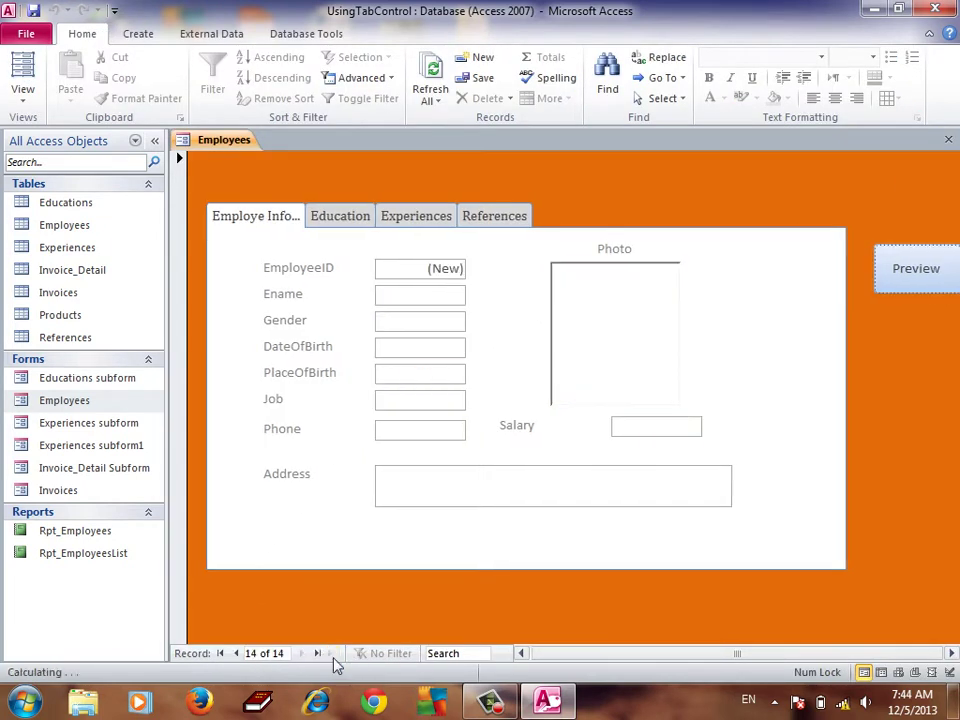
# Enter the new employee's name in capitals and set Gender to F
pyautogui.click(448, 311)
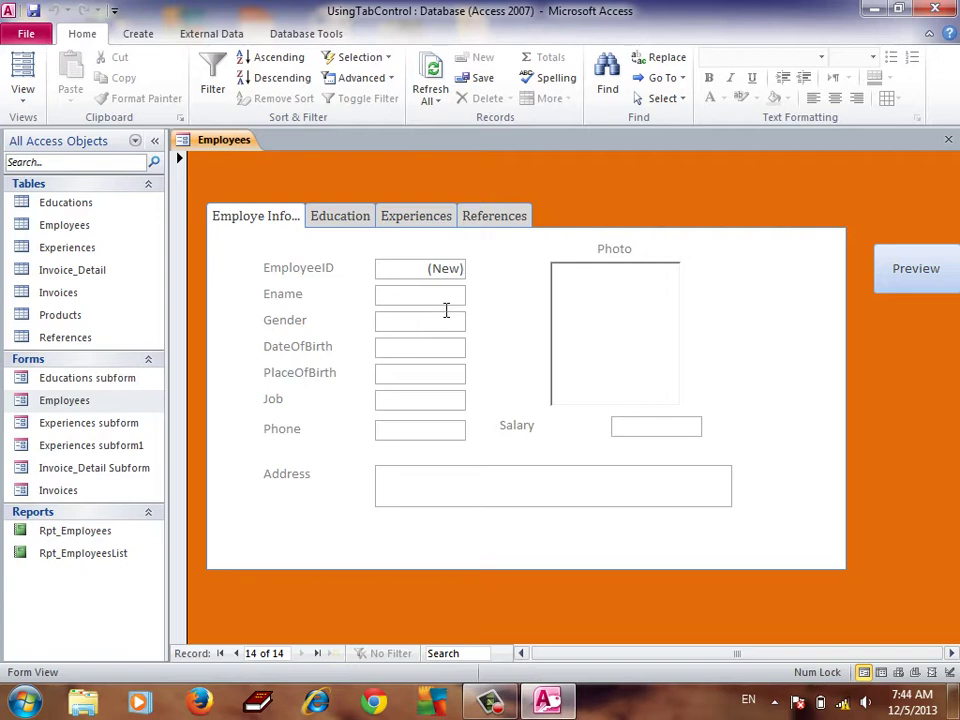
pyautogui.write('T')
pyautogui.press('capslock')
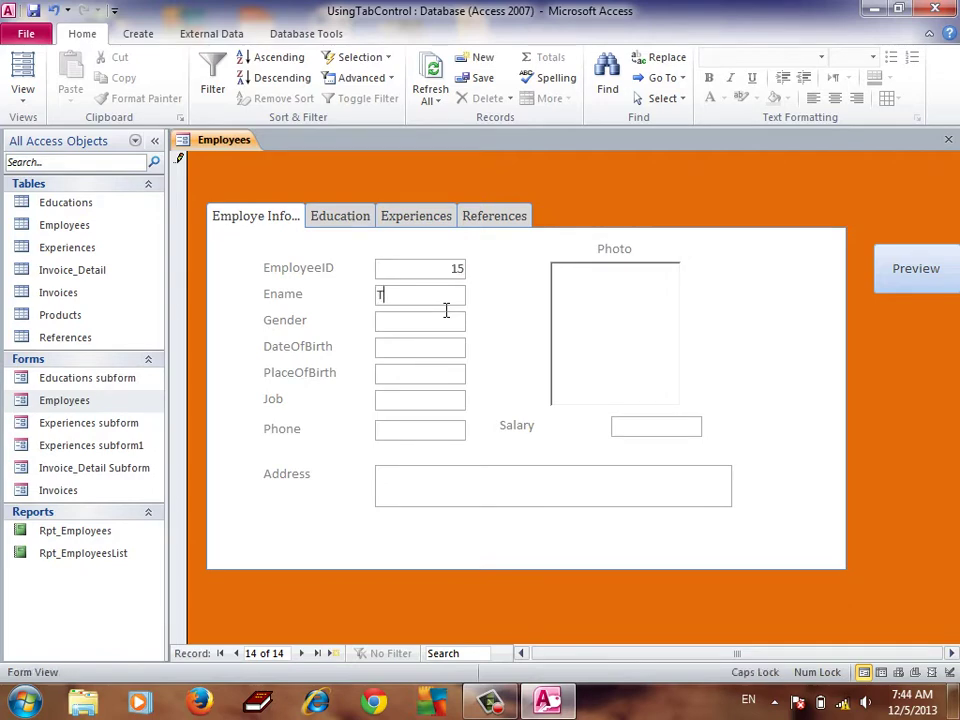
pyautogui.write('HEARA')
pyautogui.press('Tab')
pyautogui.write('F')
pyautogui.press('Tab')
# Set date of birth to 12/9/2013, place of birth PP, and Job to SECRETARY
pyautogui.click(476, 345)
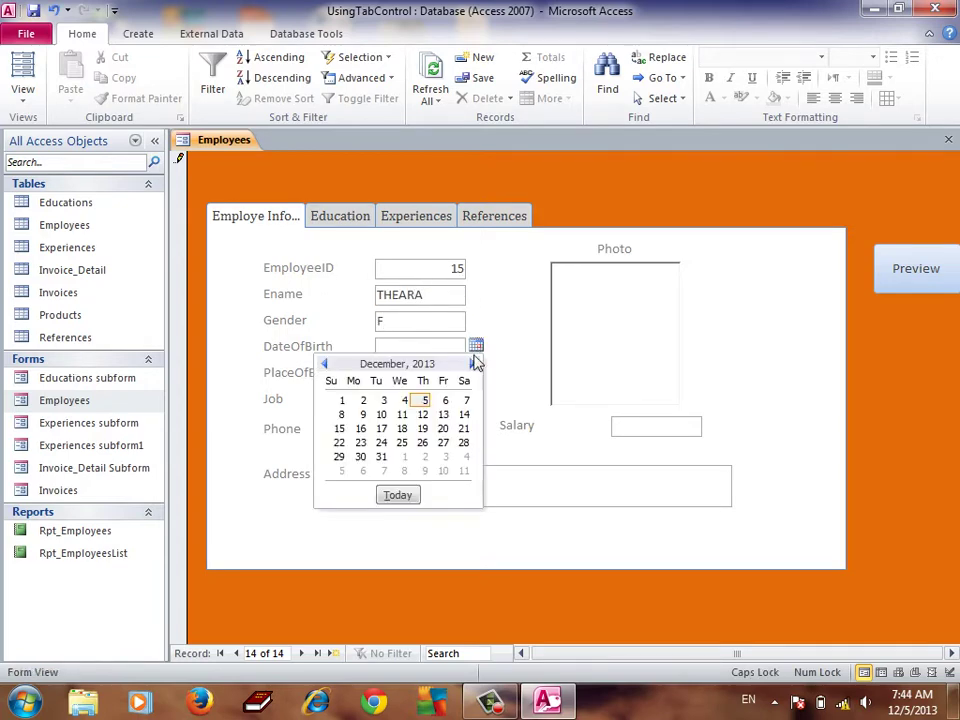
pyautogui.click(356, 415)
pyautogui.click(428, 381)
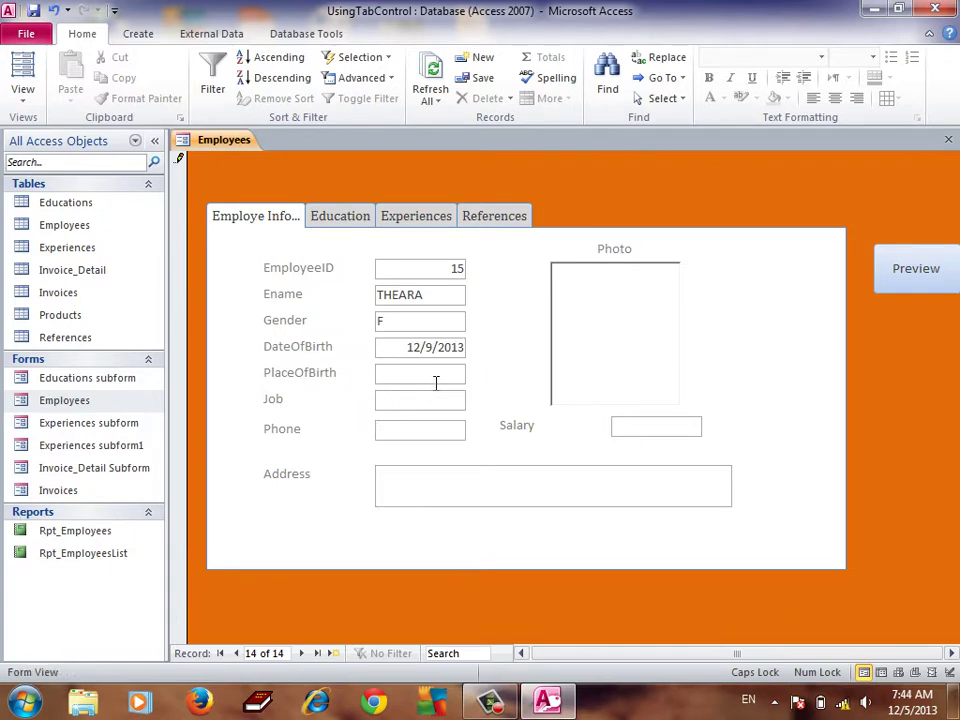
pyautogui.press('Tab')
pyautogui.write('SECRETARY')
pyautogui.press('Tab')
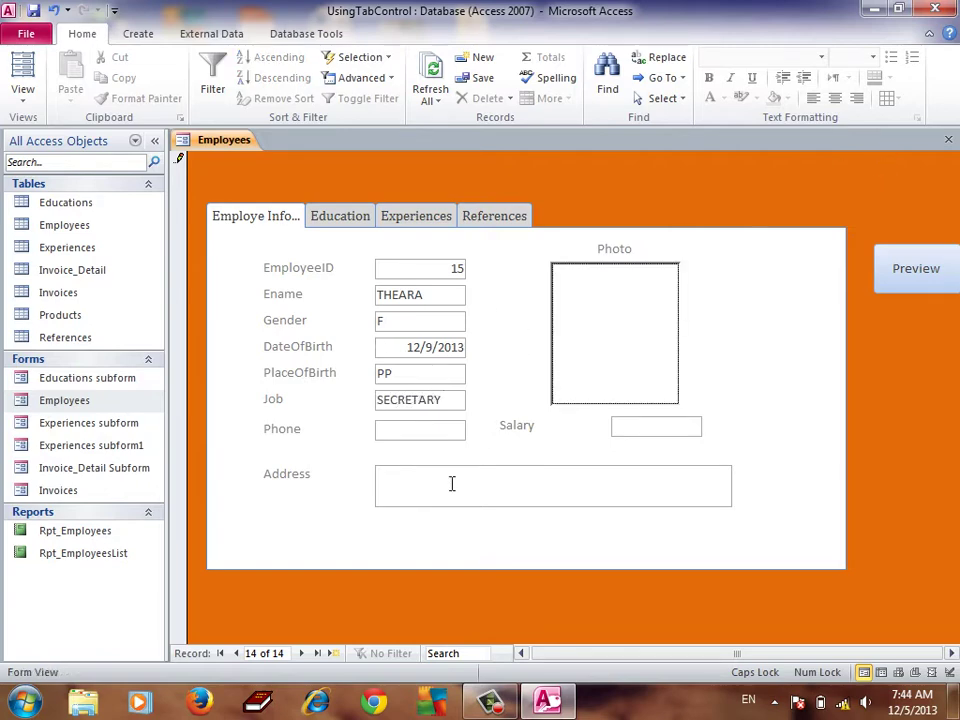
# Fill in the phone number, $500.00 salary and address, then save and move to a blank record
pyautogui.rightClick(591, 351)
pyautogui.click(428, 440)
pyautogui.click(426, 443)
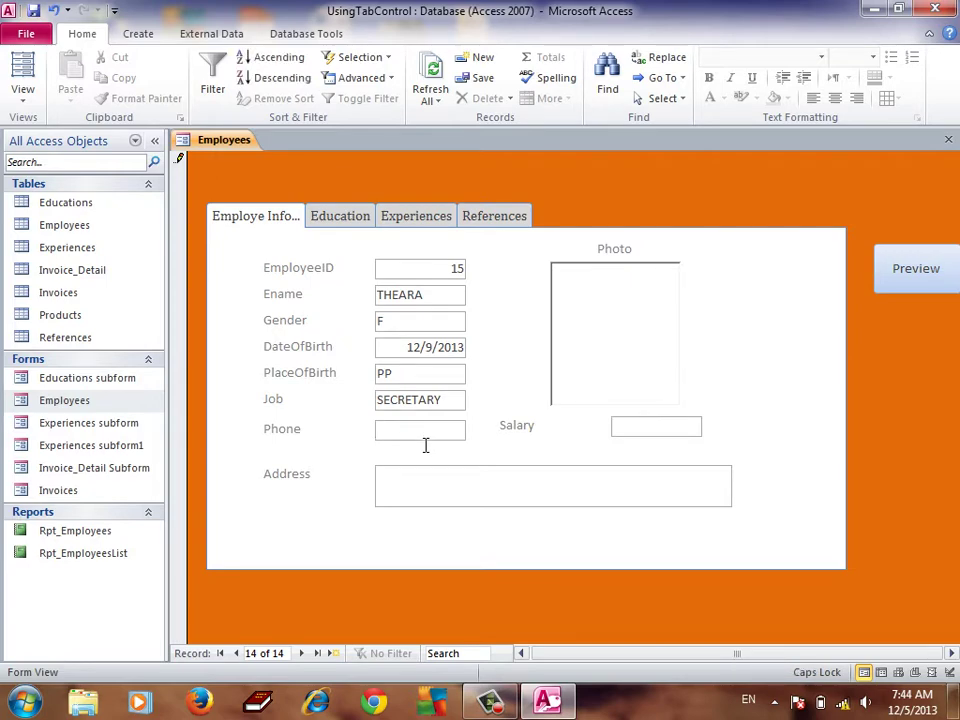
pyautogui.press('Num_Lock')
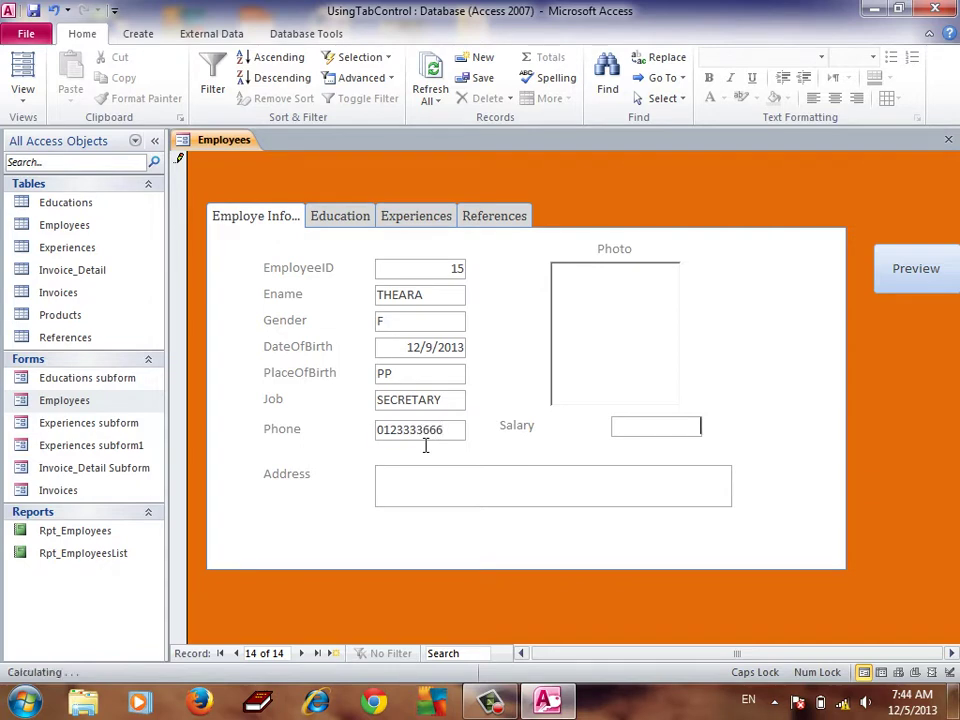
pyautogui.write('500')
pyautogui.click(459, 505)
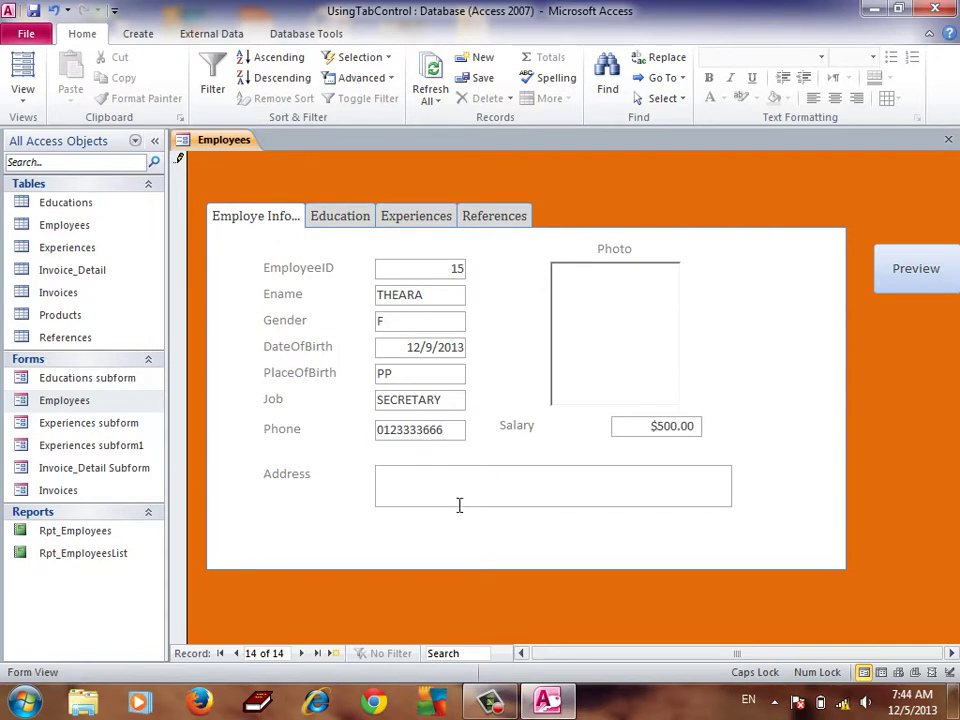
pyautogui.write('#DJSDKJSDKLDS')
pyautogui.click(302, 654)
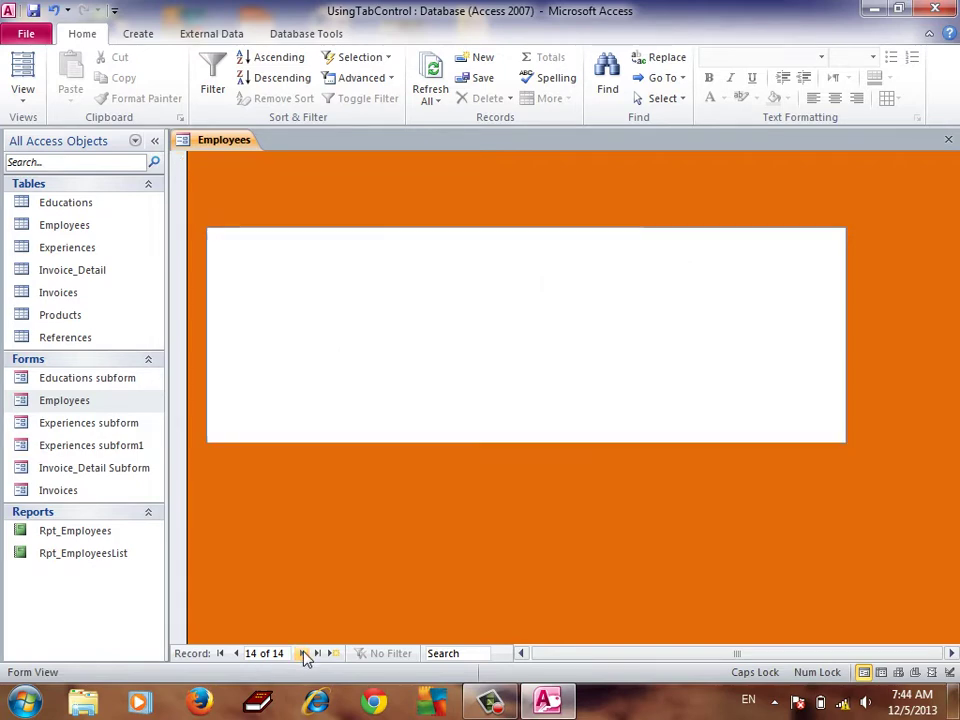
# Preview Rpt_EmployeesList and zoom in to check employee 15's $500.00 SECRETARY row
pyautogui.click(905, 272)
pyautogui.click(490, 420)
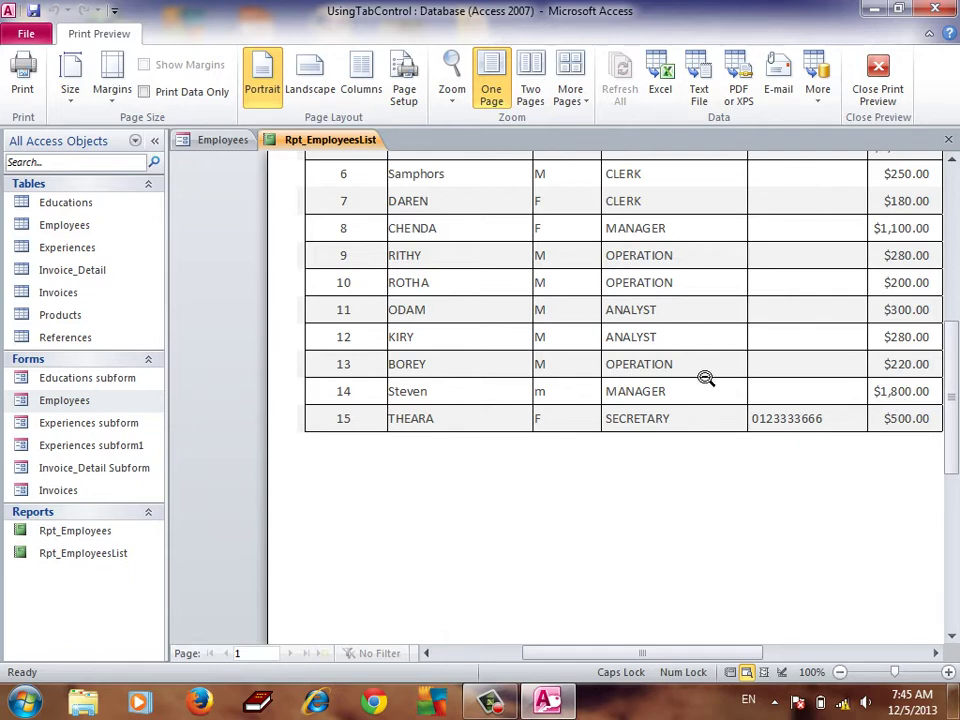
pyautogui.scroll(2, 700, 380)
pyautogui.scroll(2, 699, 381)
pyautogui.click(598, 319)
pyautogui.click(573, 287)
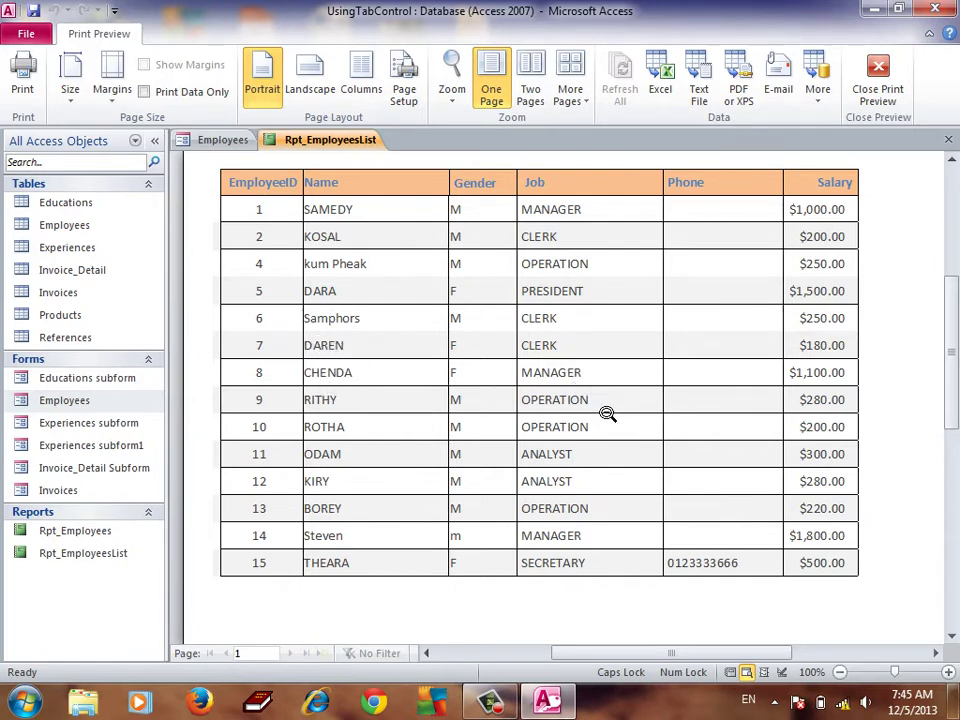
pyautogui.doubleClick(738, 527)
pyautogui.click(643, 325)
pyautogui.rightClick(643, 325)
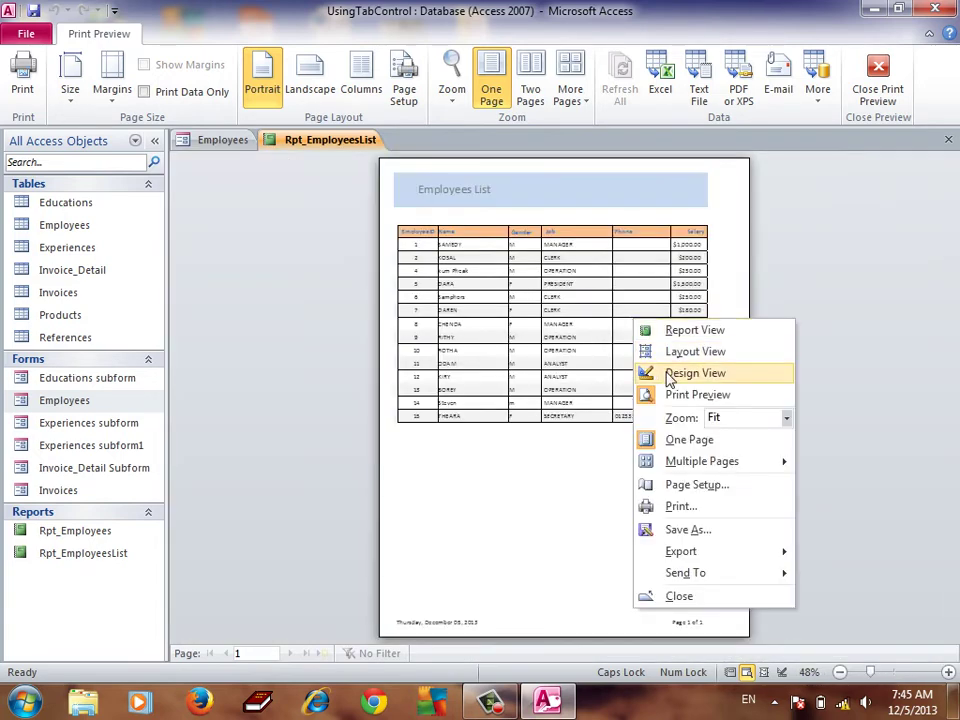
# In report Design View, add a text box to the Report Footer
pyautogui.click(671, 374)
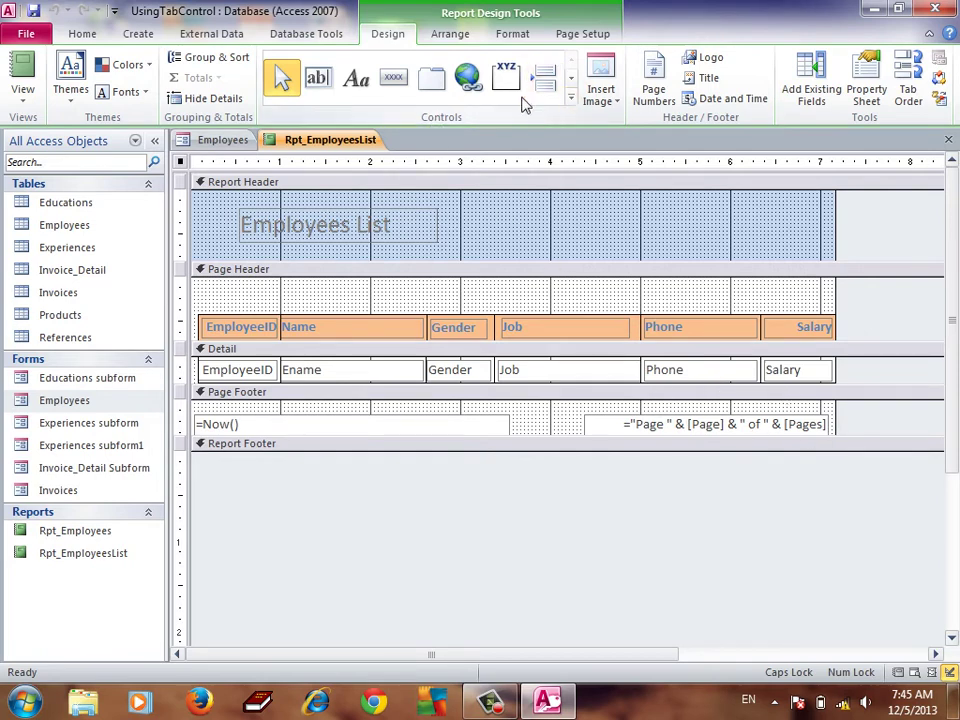
pyautogui.click(317, 77)
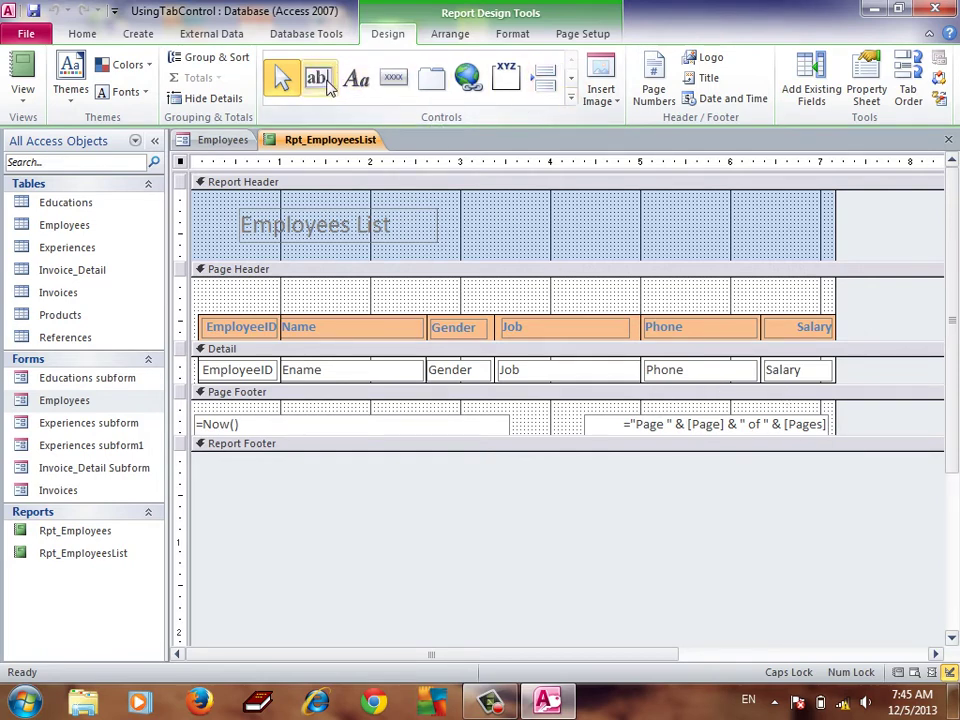
pyautogui.click(757, 464)
# Change the text box's label caption to 'Total :'
pyautogui.click(647, 465)
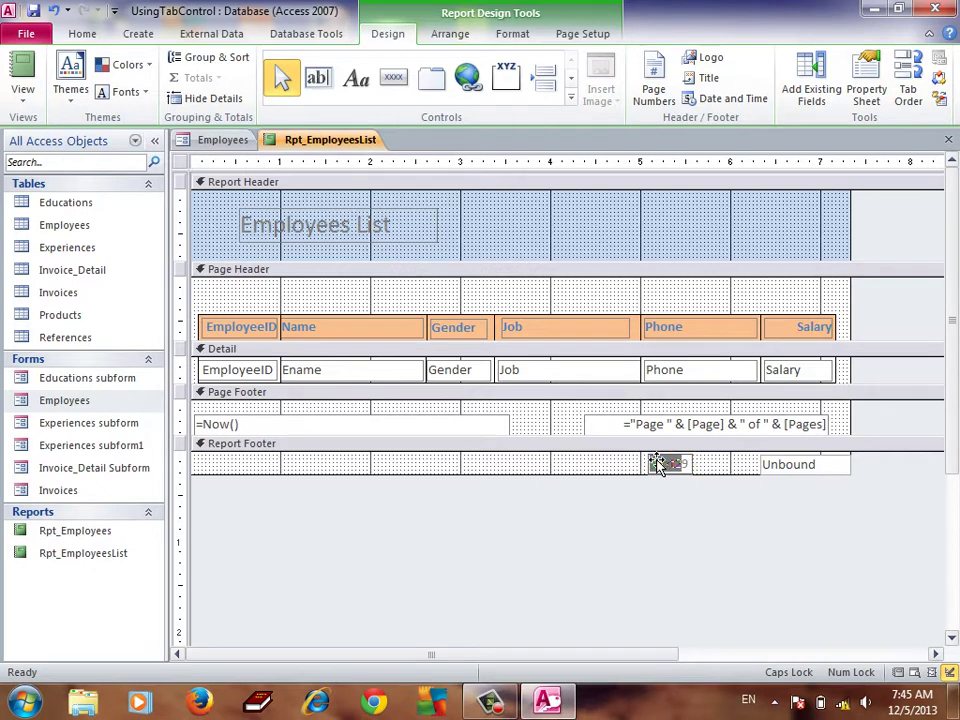
pyautogui.press('Delete')
pyautogui.write('TOTA')
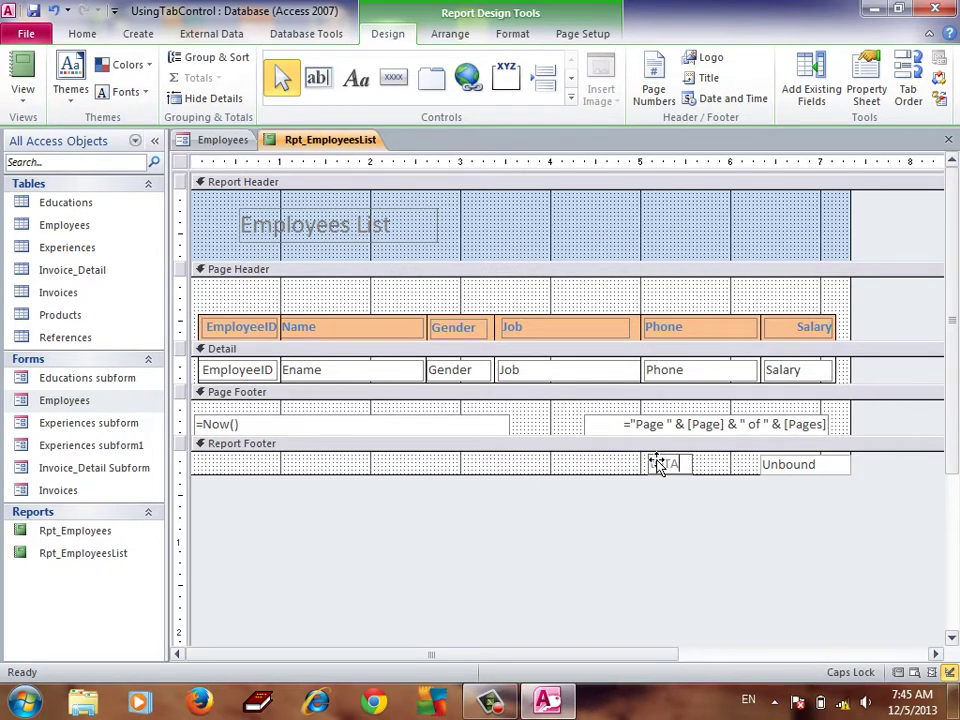
pyautogui.press('BackSpace')
pyautogui.press('BackSpace')
pyautogui.press('BackSpace')
pyautogui.press('BackSpace')
pyautogui.press('Escape')
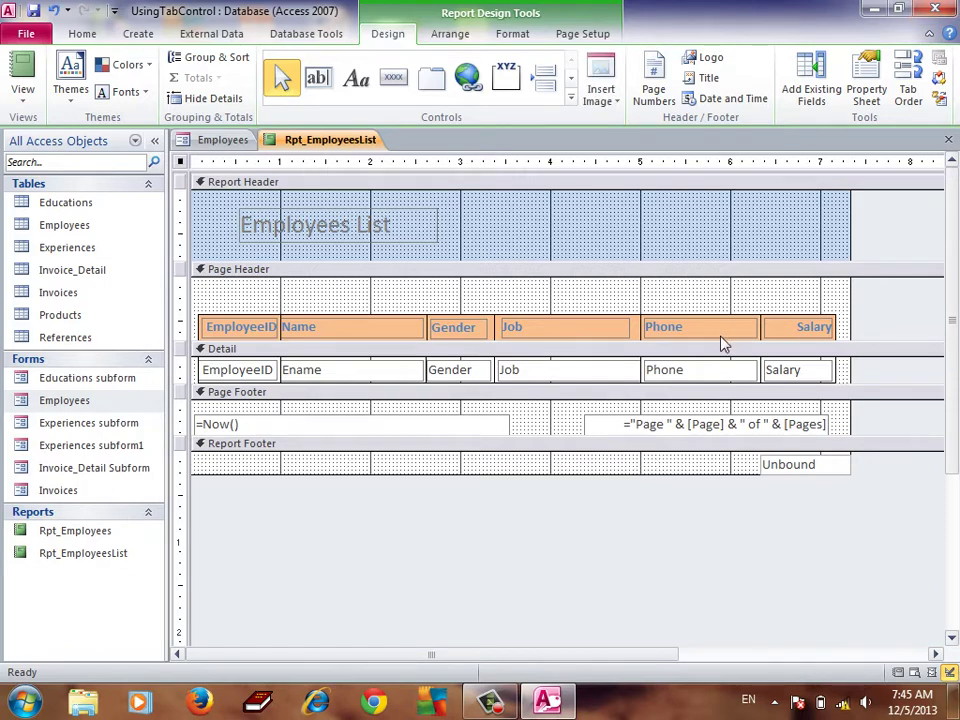
pyautogui.hotkey('ctrl', 'z')
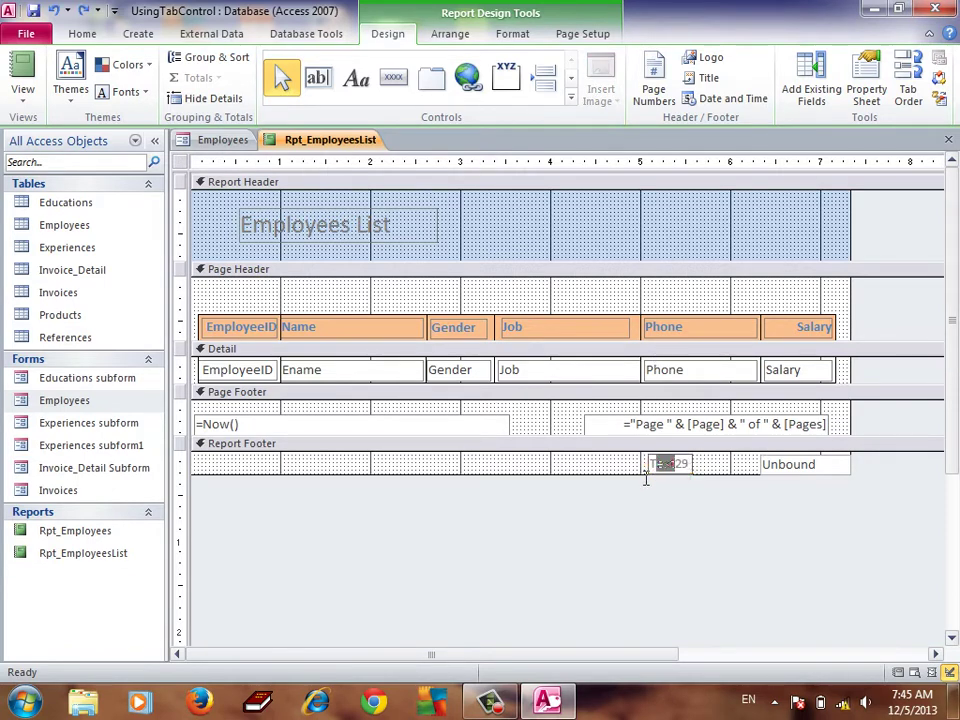
pyautogui.hotkey('ctrl', 'z')
pyautogui.write('Total :')
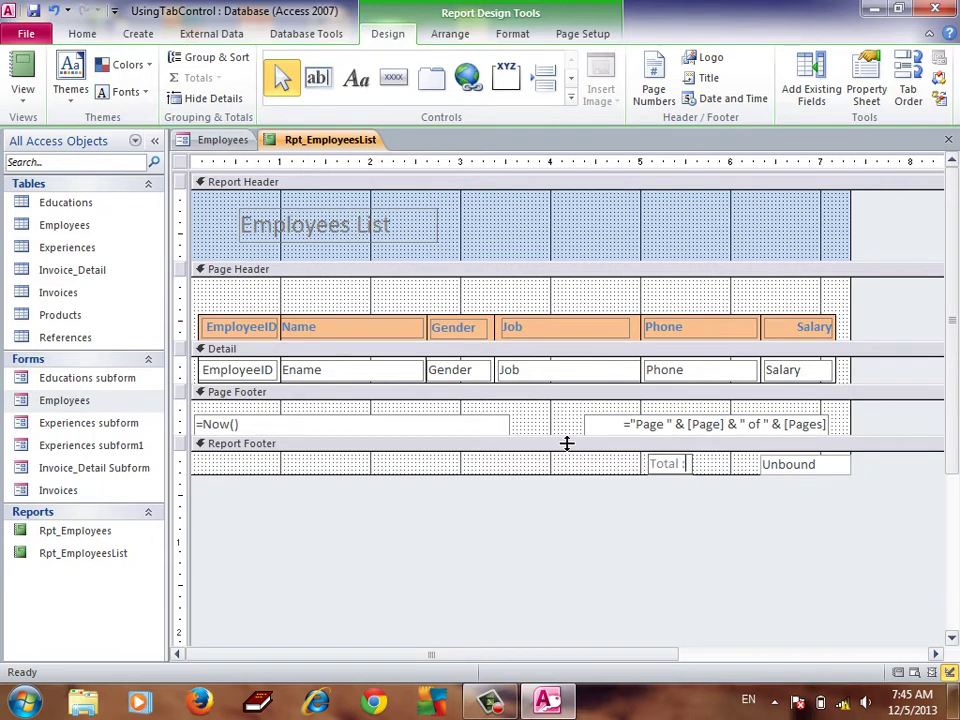
# Enter =sum(Salary) in the footer text box to total the salaries
pyautogui.click(797, 470)
pyautogui.click(817, 473)
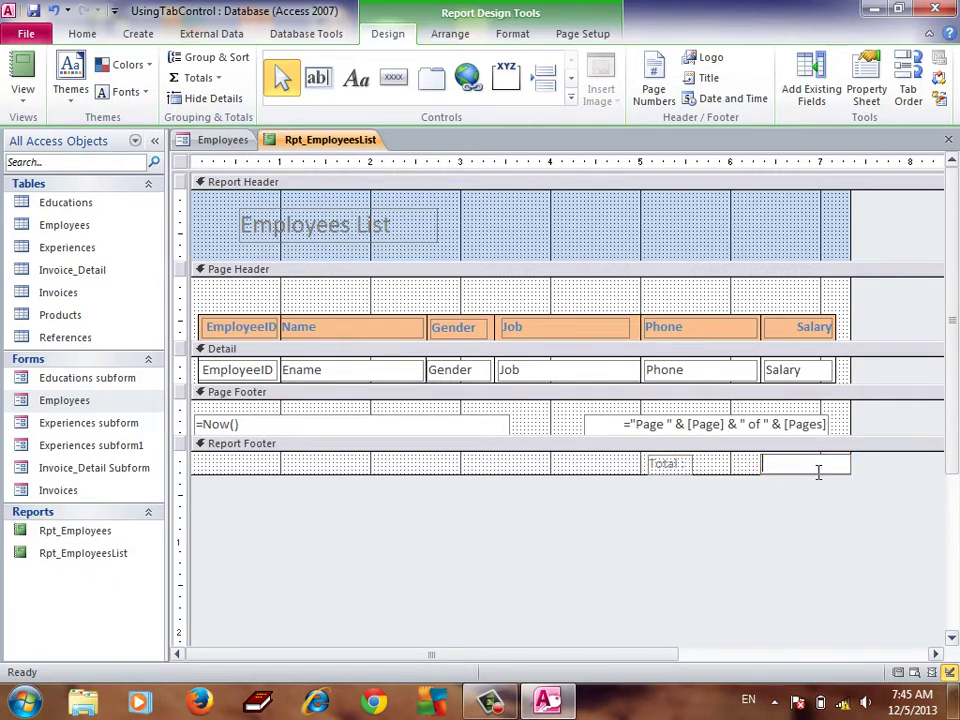
pyautogui.write('=sum(Salary)')
pyautogui.press('Return')
pyautogui.click(679, 464)
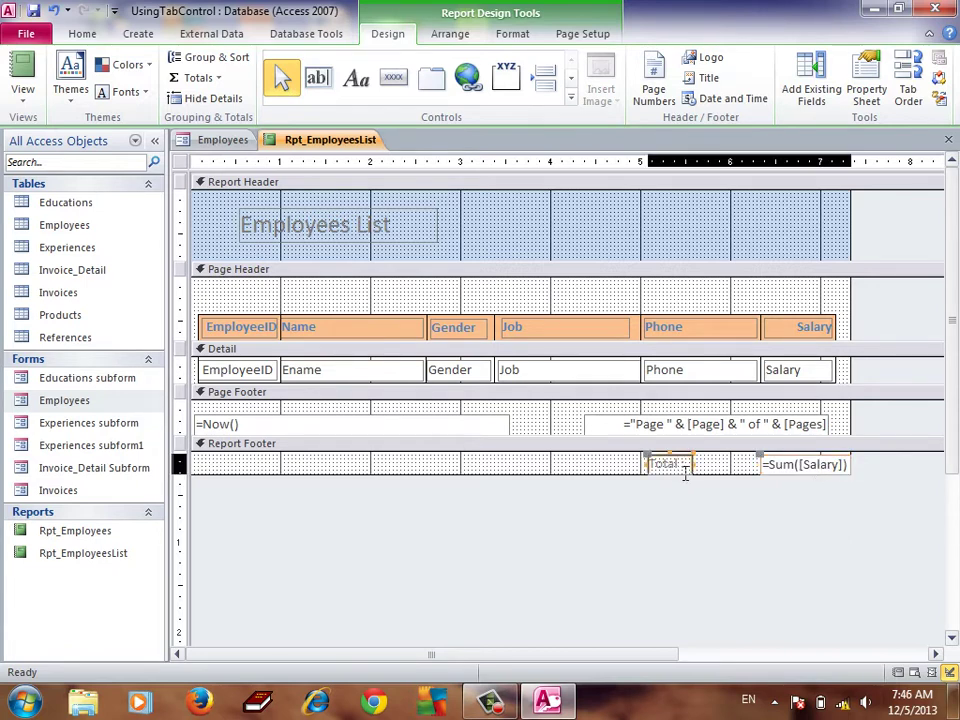
# Format the 'Total :' label with red font colour and bold
pyautogui.click(508, 36)
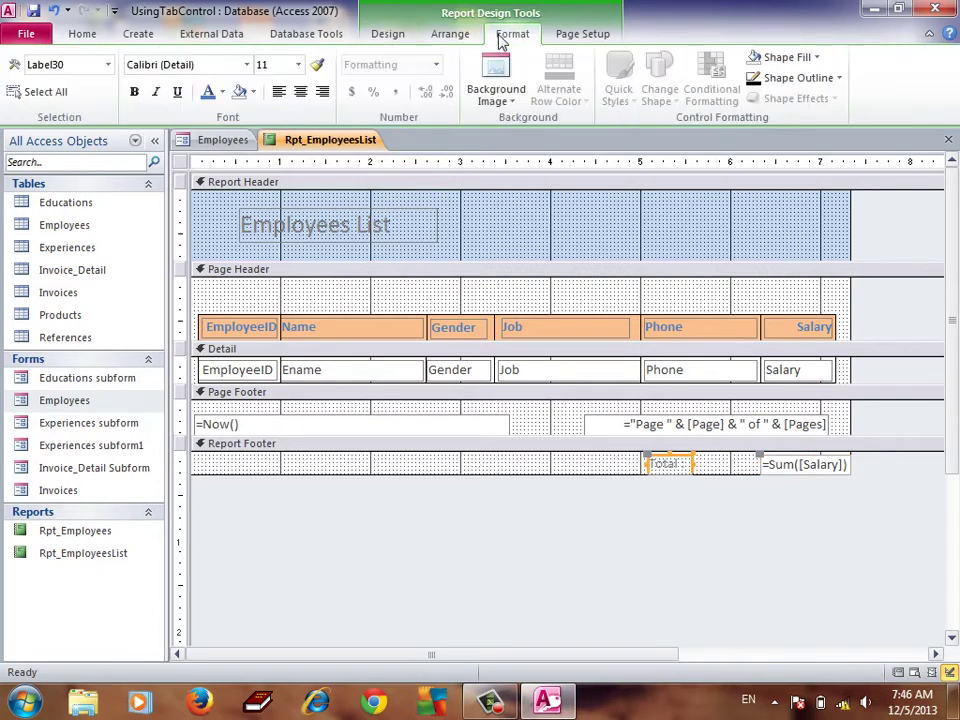
pyautogui.click(221, 92)
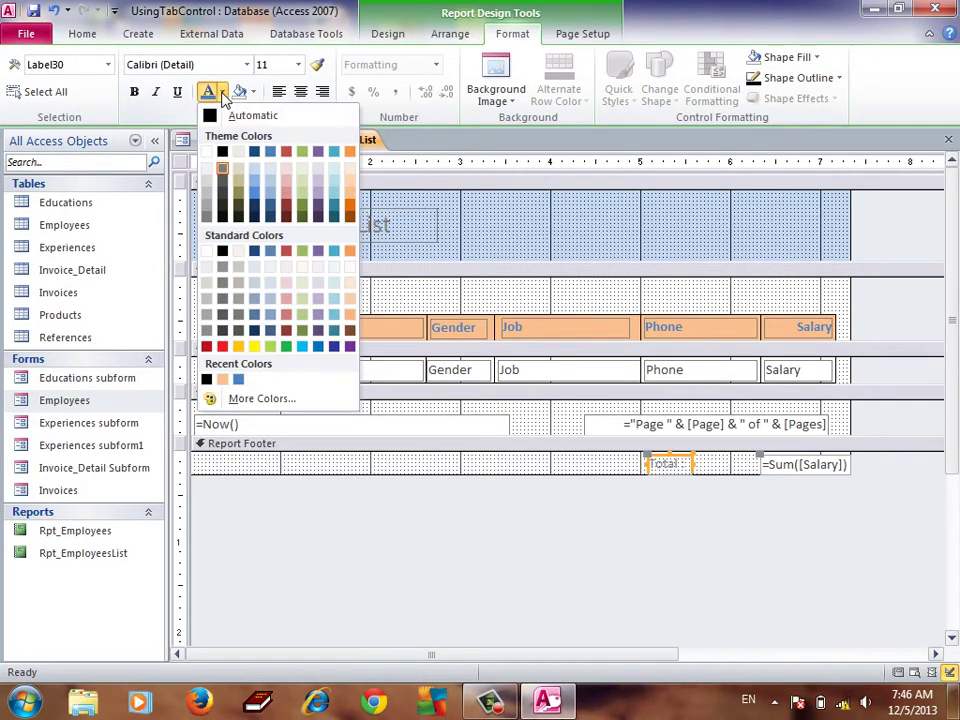
pyautogui.click(207, 346)
pyautogui.click(134, 92)
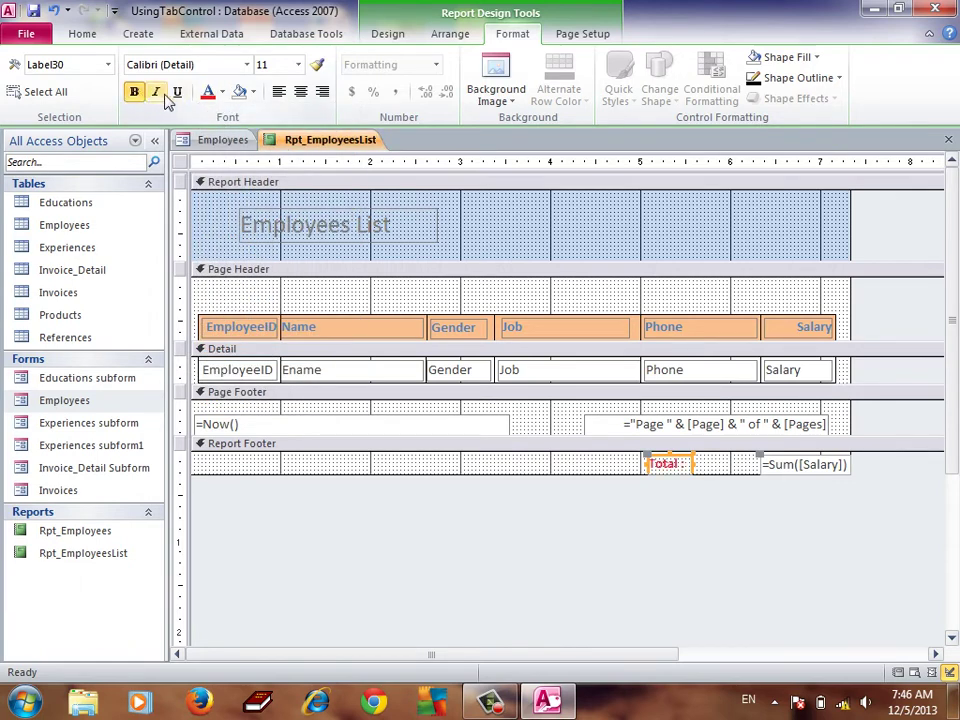